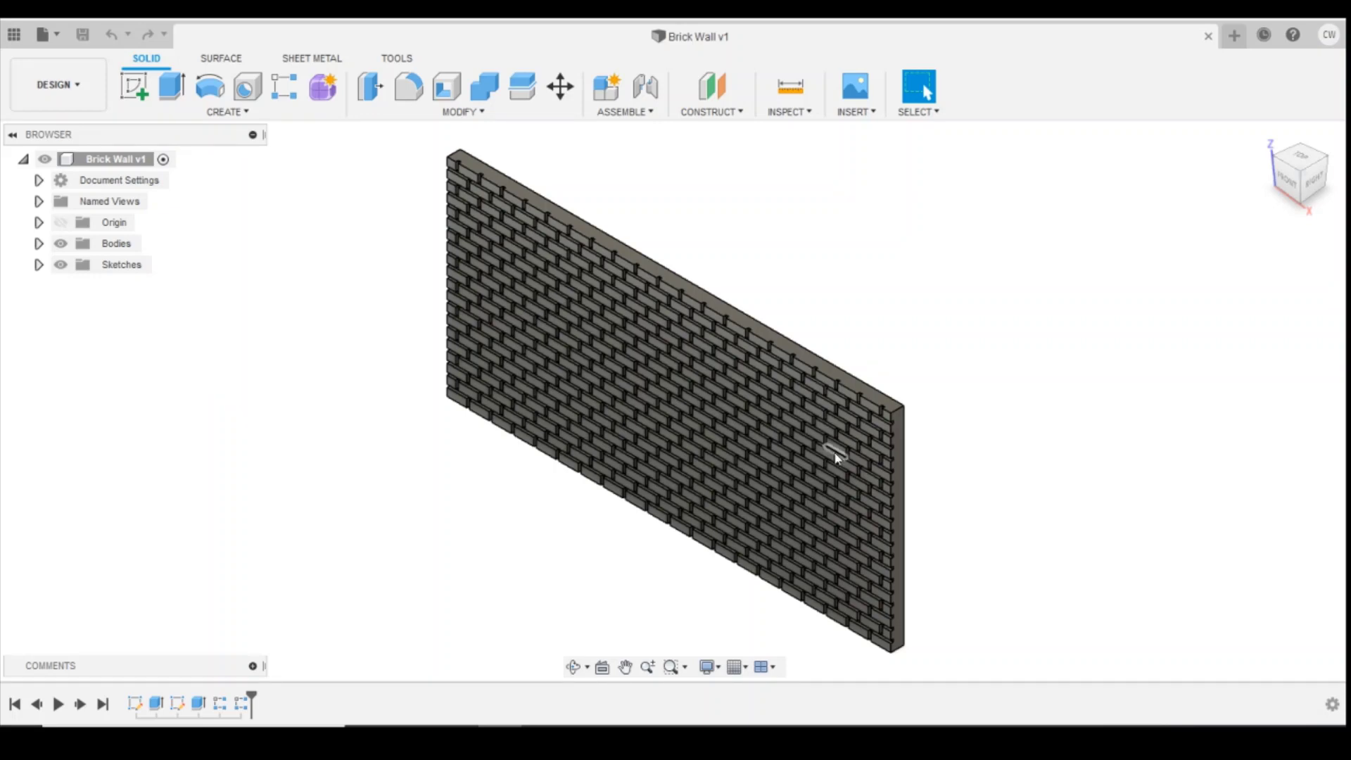
Start a new sketch on the flat back face of the brick wall.
scroll(826, 469, "down", 2)
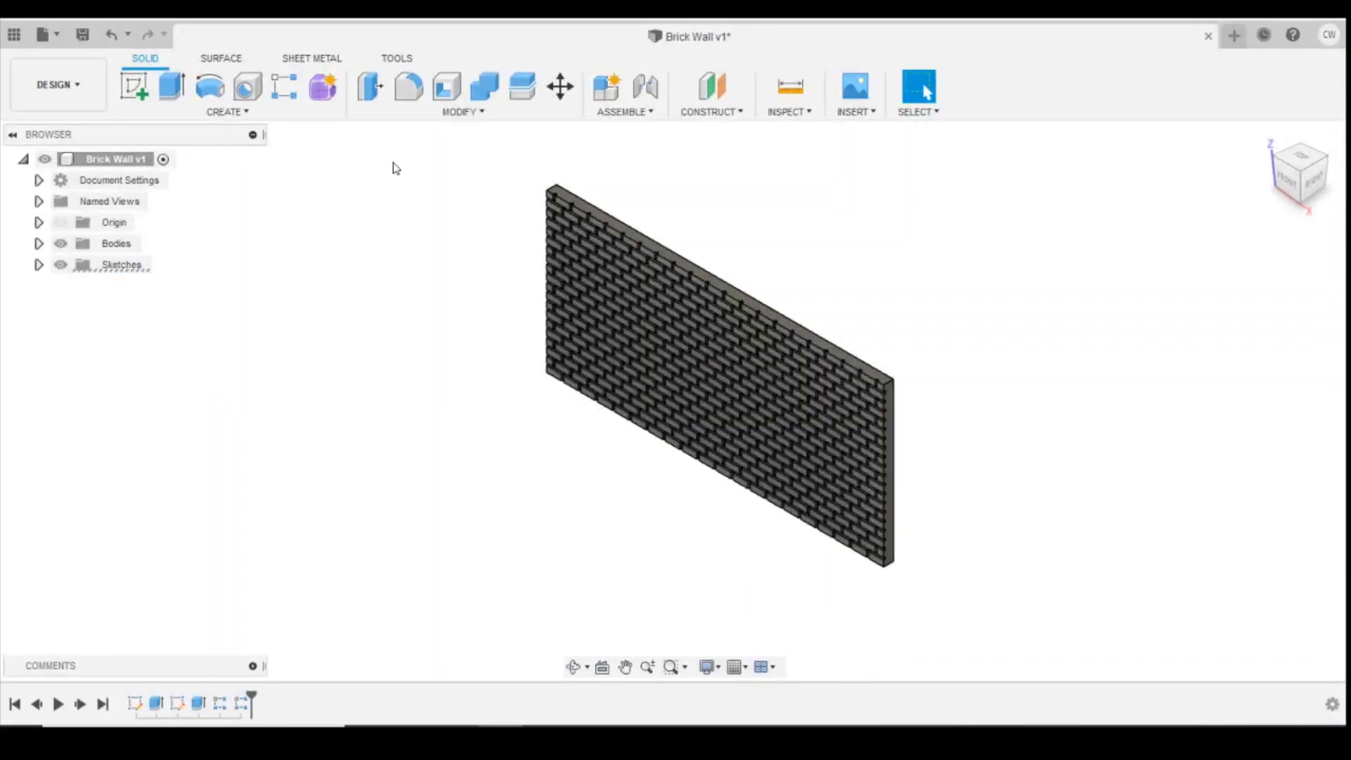
left_click(132, 94)
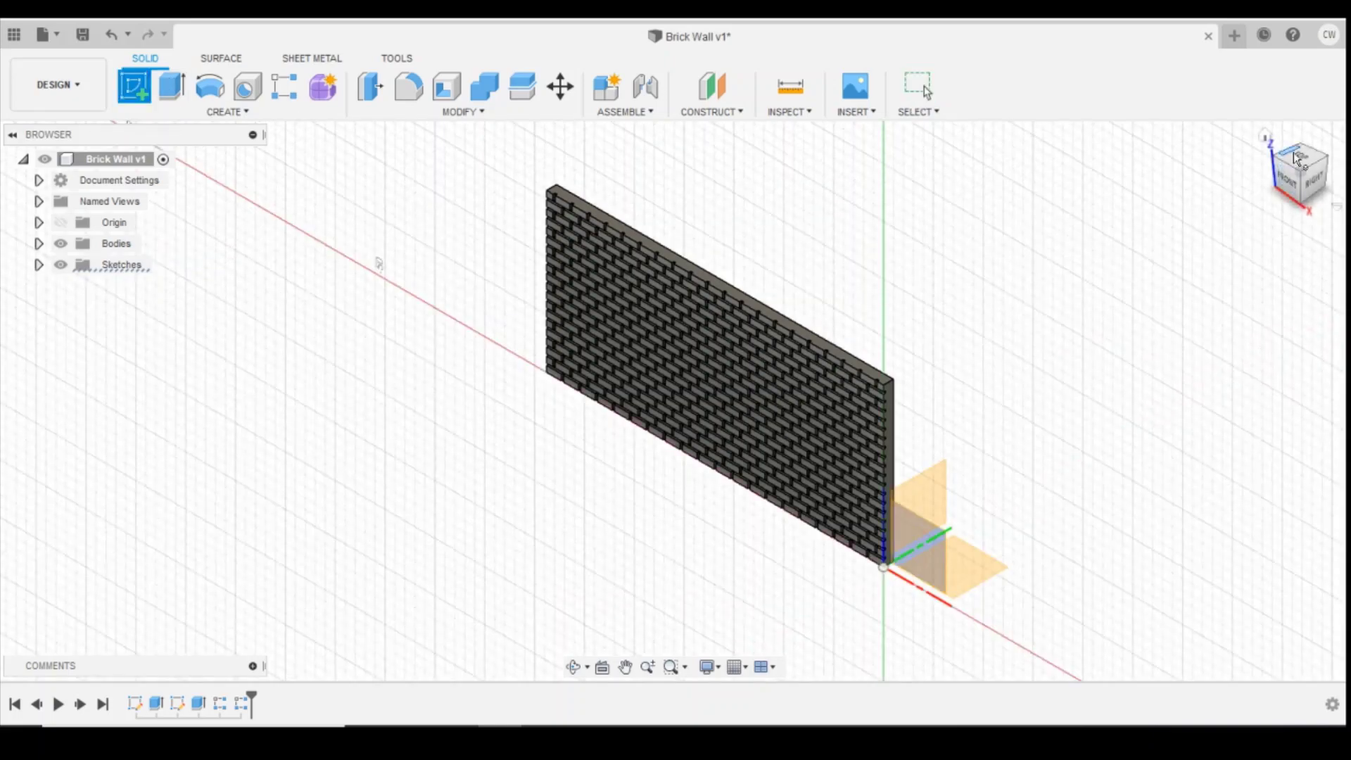
left_click_drag(1307, 181, 748, 324)
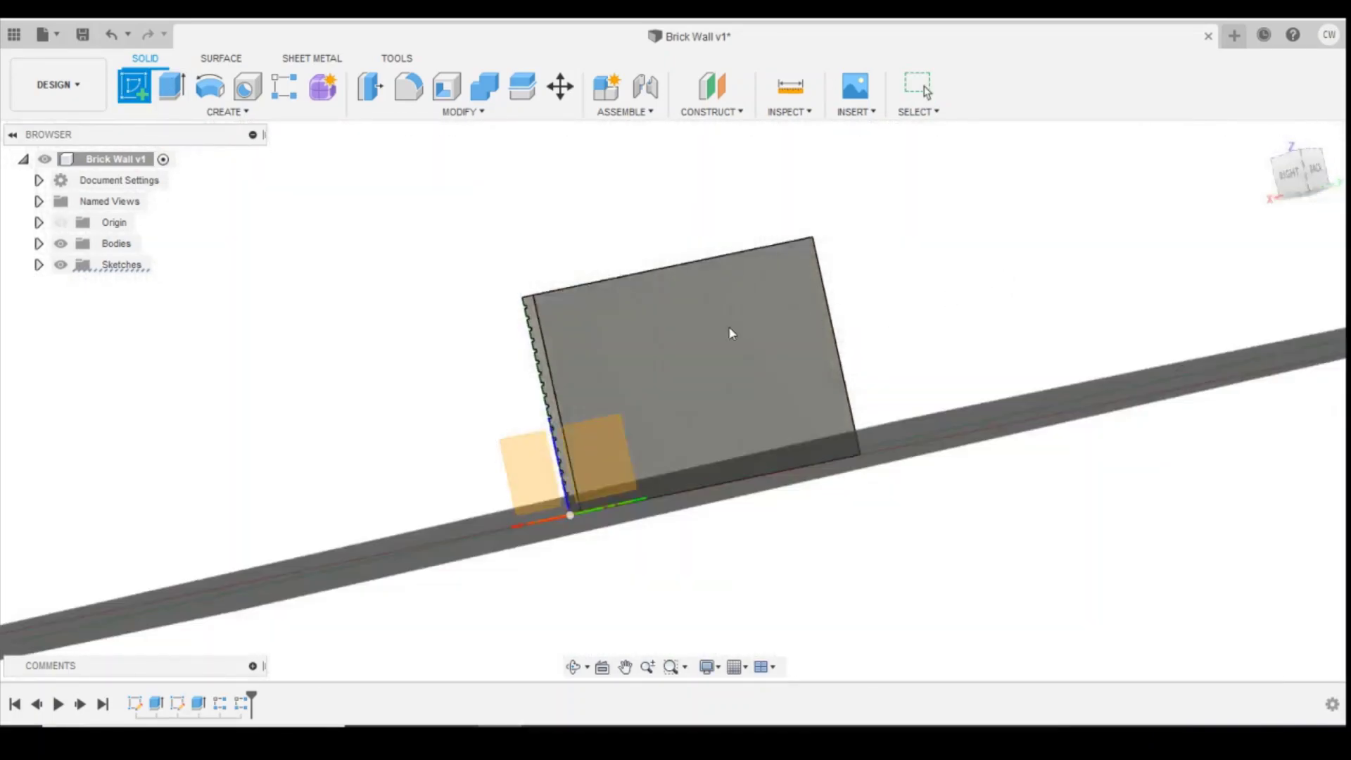
left_click(735, 327)
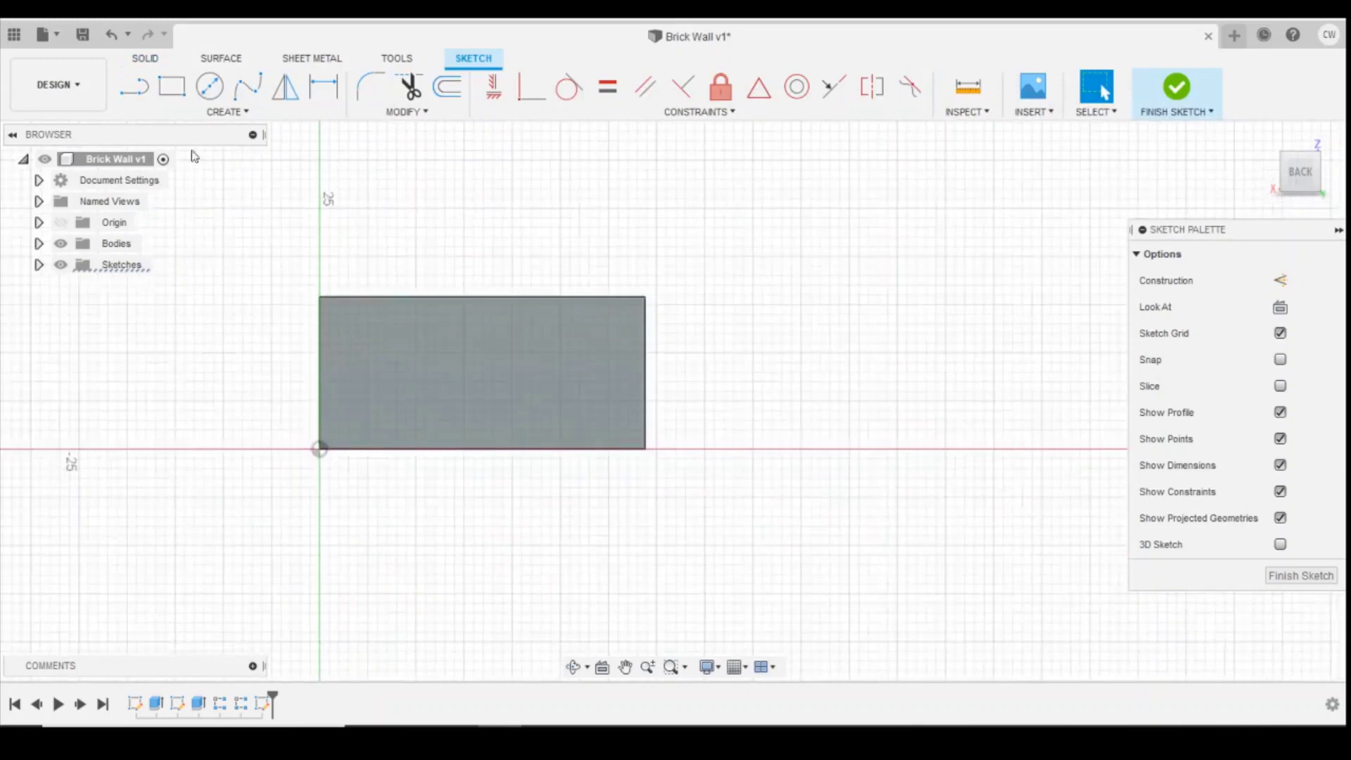
Sketch a center rectangle 5 mm wide and 6 mm high on the origin side of the wall's back face.
left_click(183, 114)
mouse_move(162, 151)
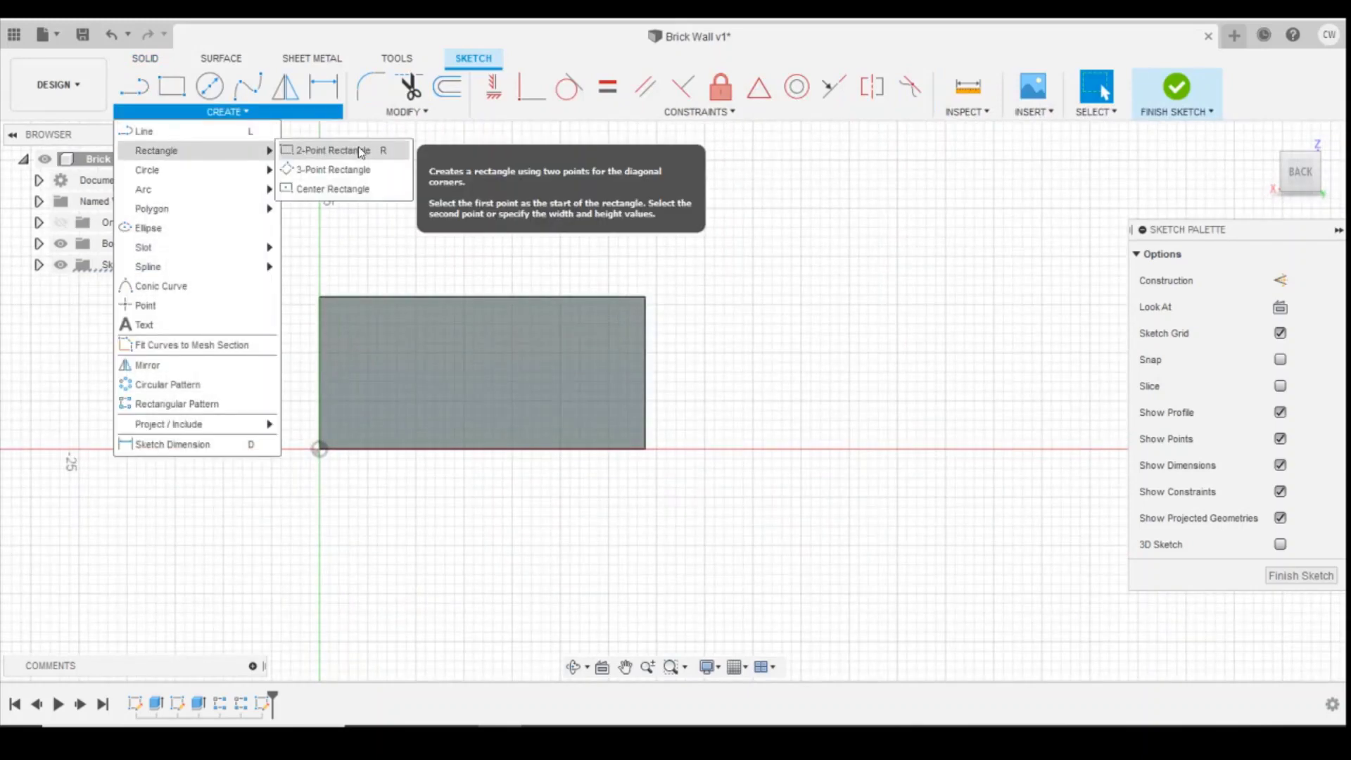
left_click(338, 189)
scroll(427, 373, "up", 3)
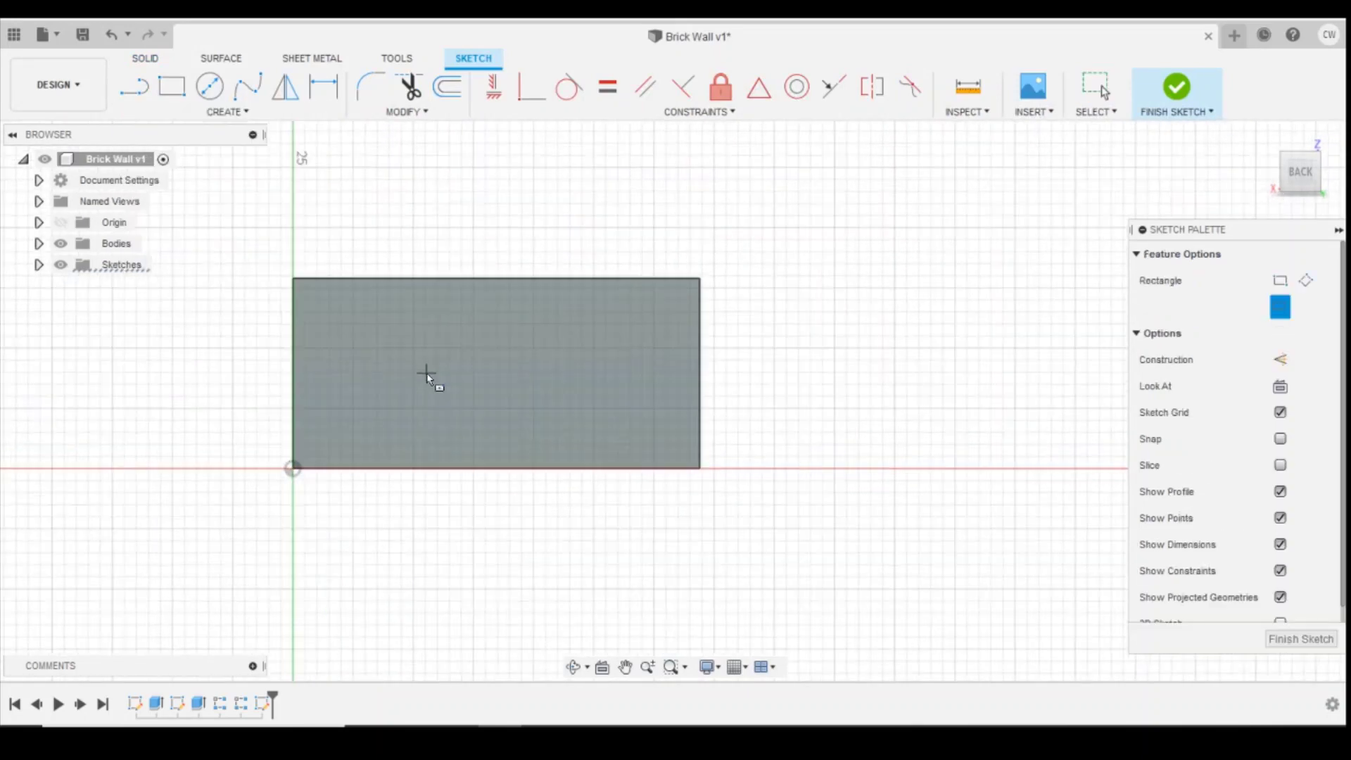
scroll(358, 361, "up", 3)
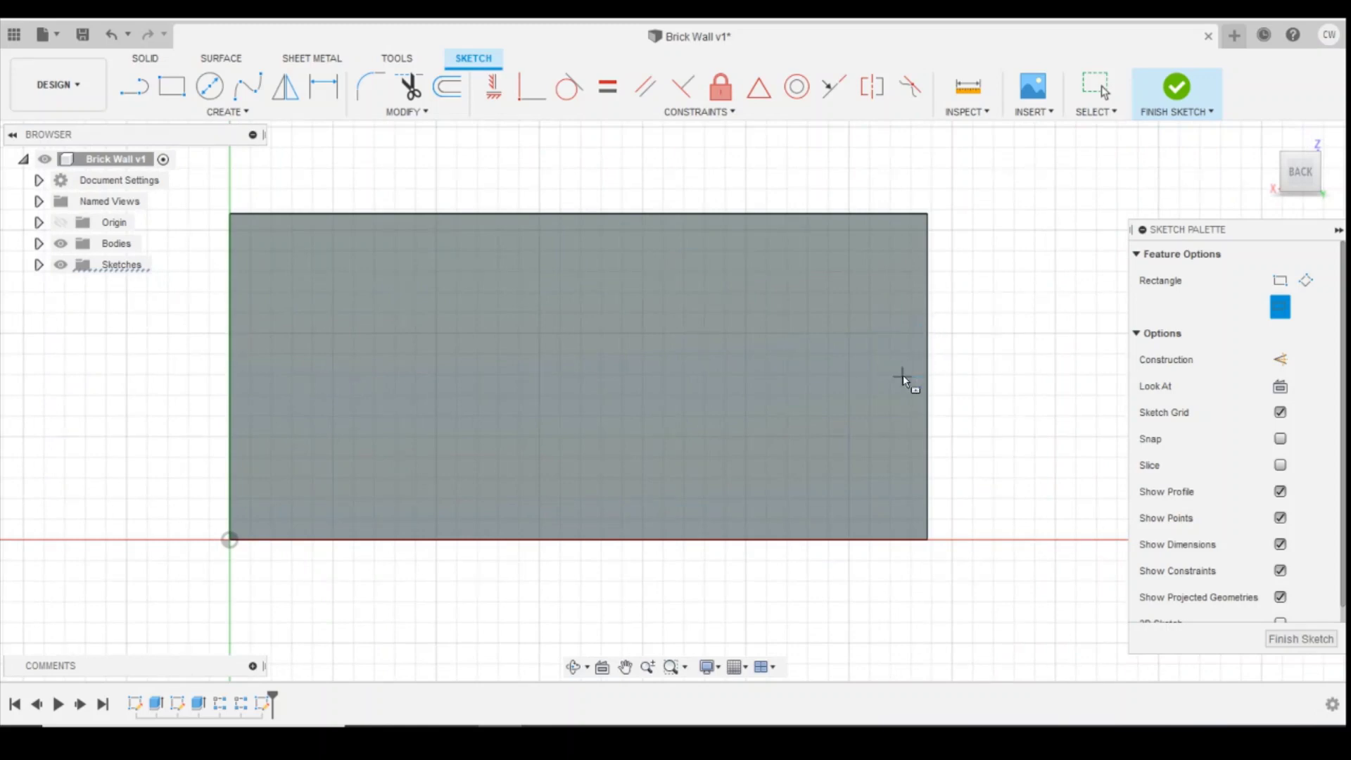
left_click(379, 376)
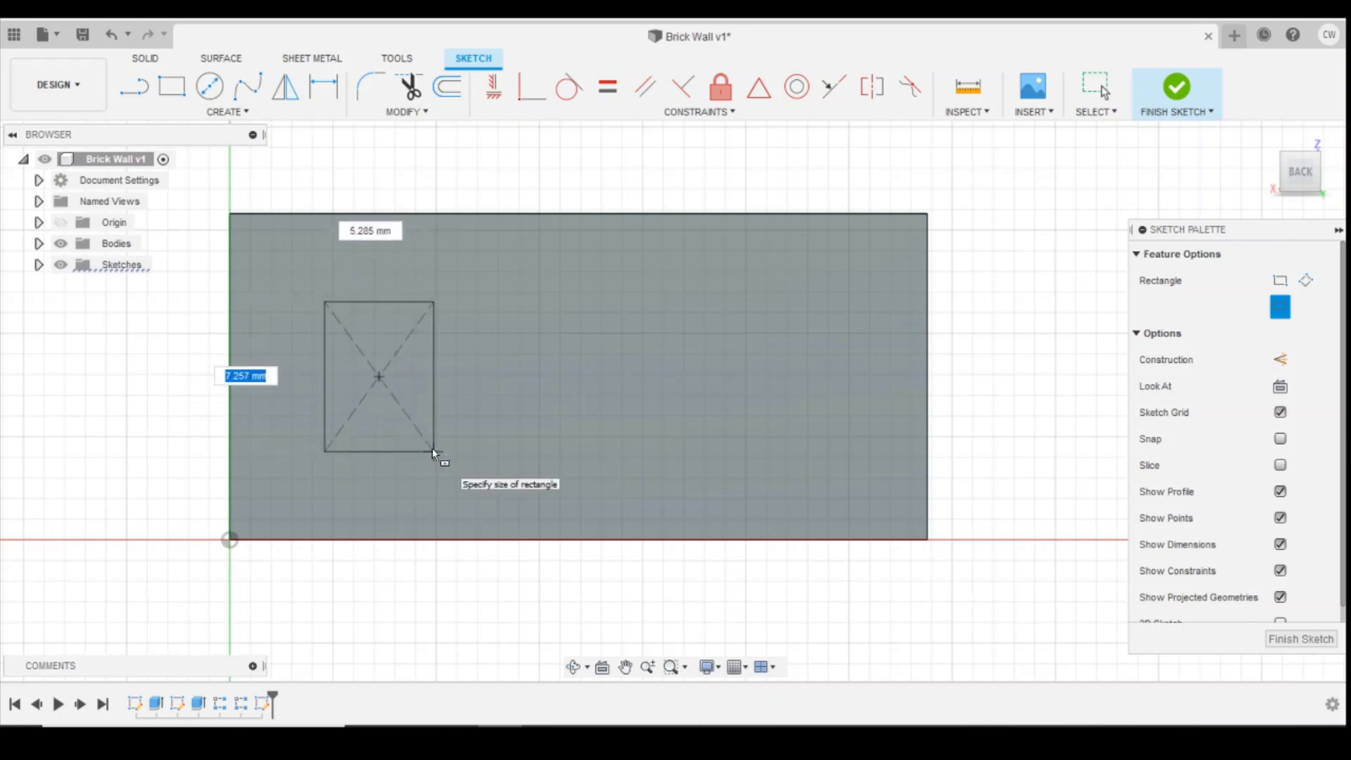
type("6")
key("Tab")
type("5")
key("Tab")
key("Return")
left_click_drag(328, 479, 450, 296)
Dimension the rectangle's center point 7 mm above the wall's bottom edge.
left_click(324, 86)
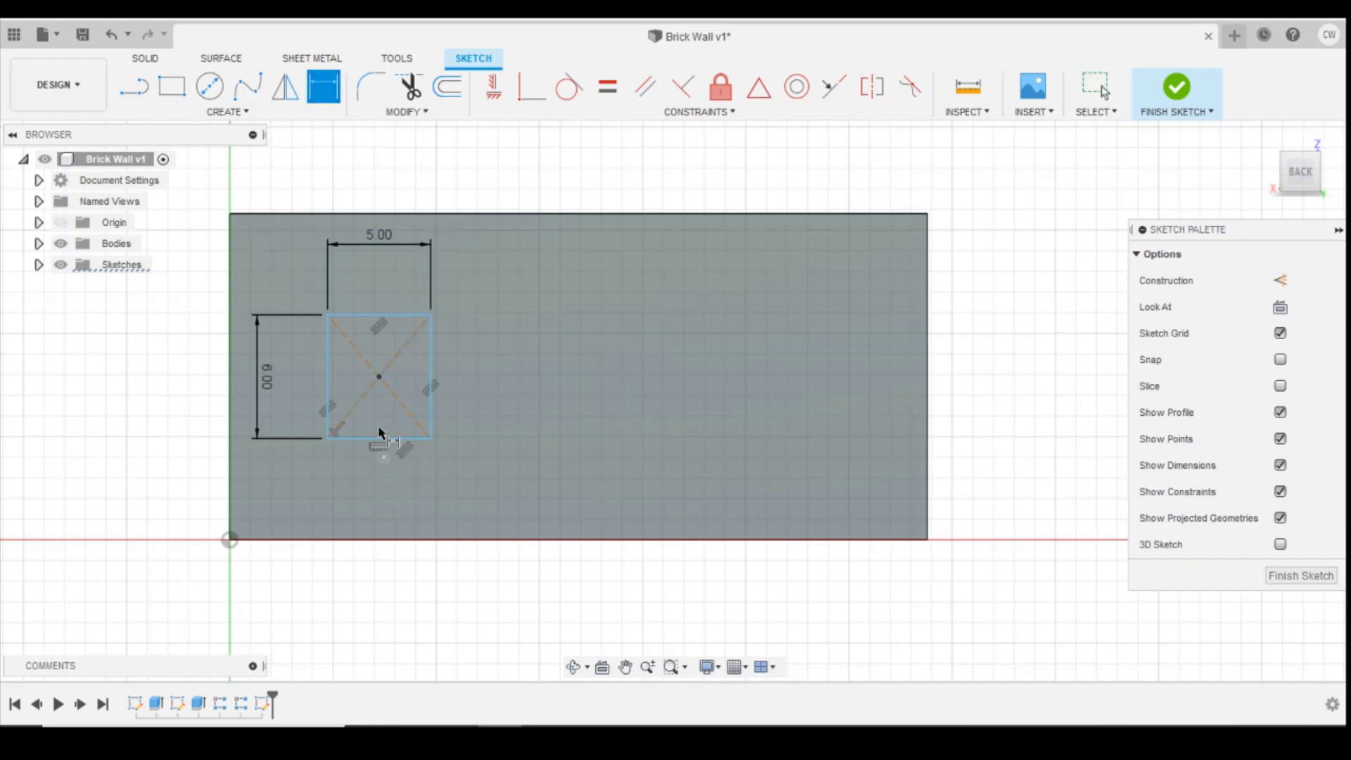
left_click(378, 378)
left_click(386, 540)
left_click(594, 504)
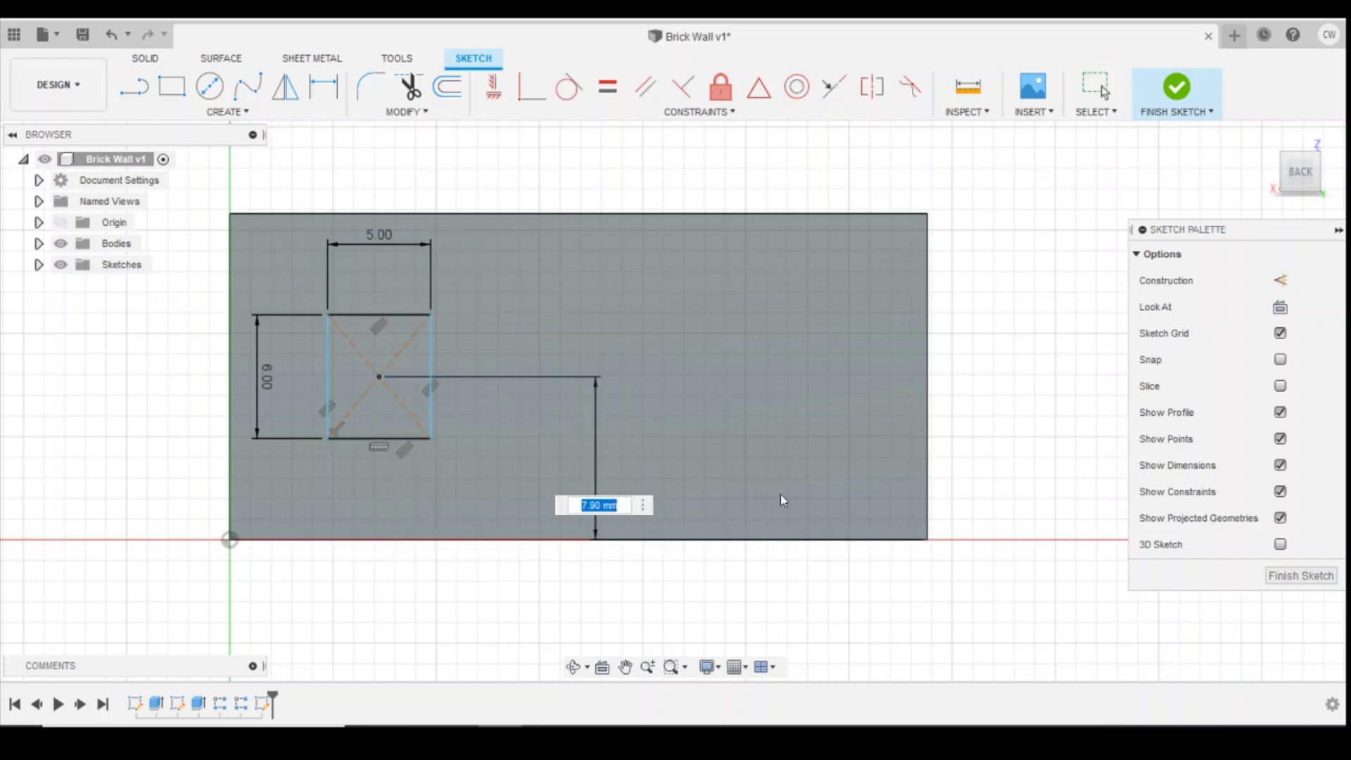
type("7")
key("Return")
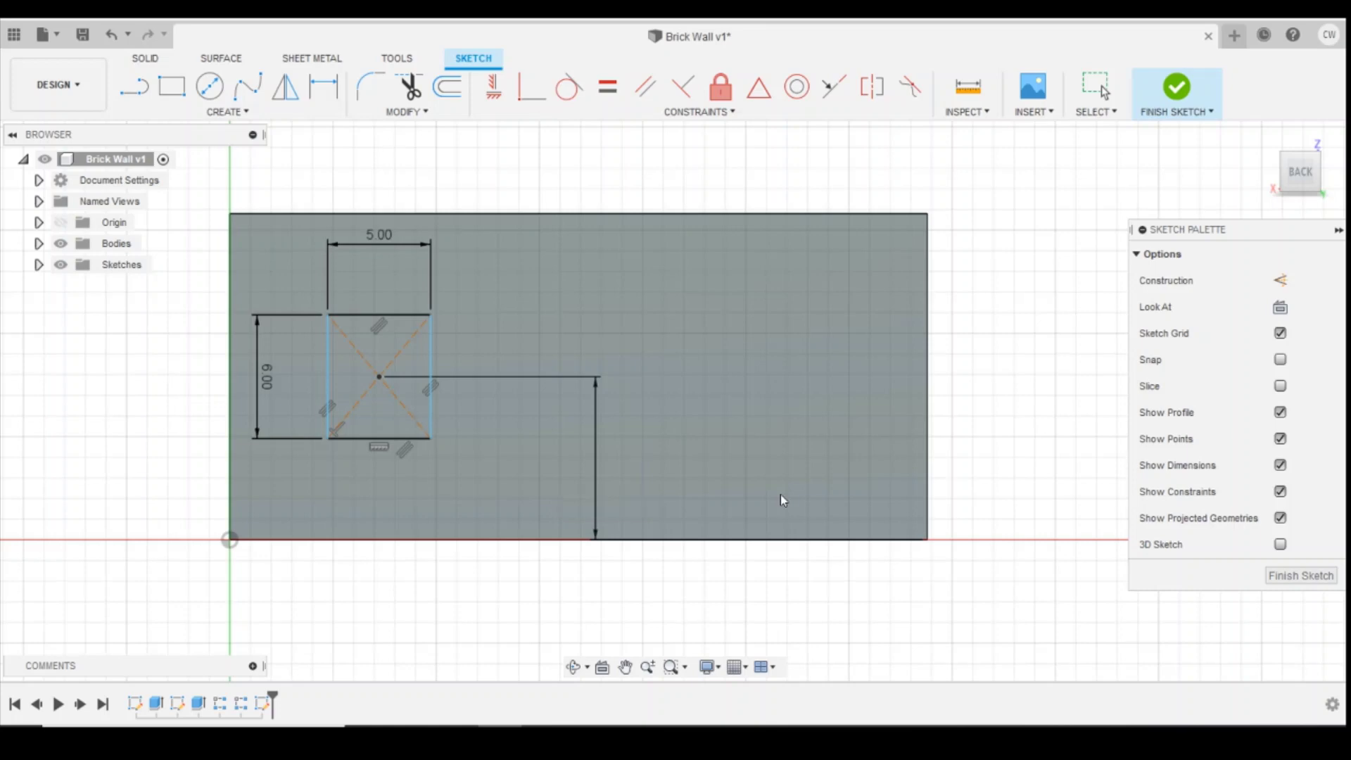
Dimension the rectangle's center point 8 mm from the wall's side edge at the origin.
left_click(379, 396)
left_click(230, 403)
left_click(339, 597)
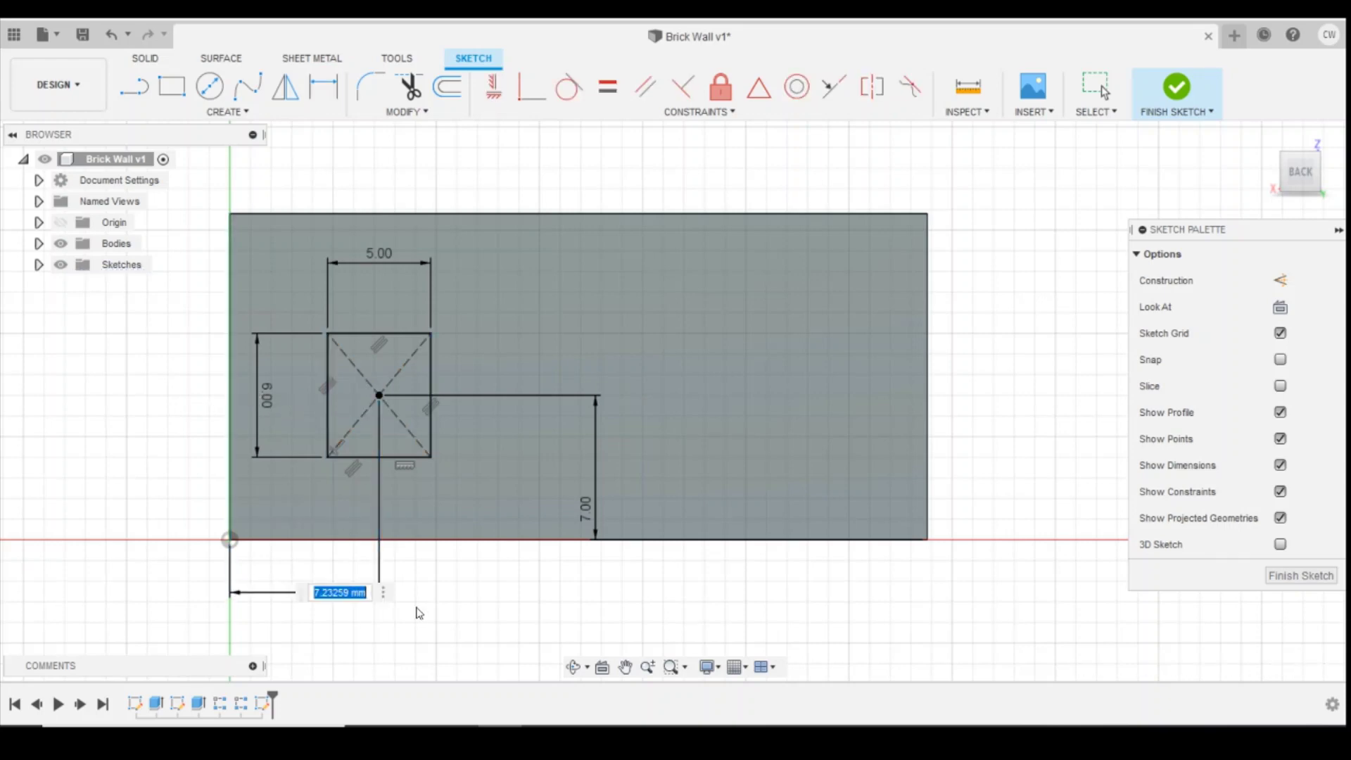
type("8")
key("Return")
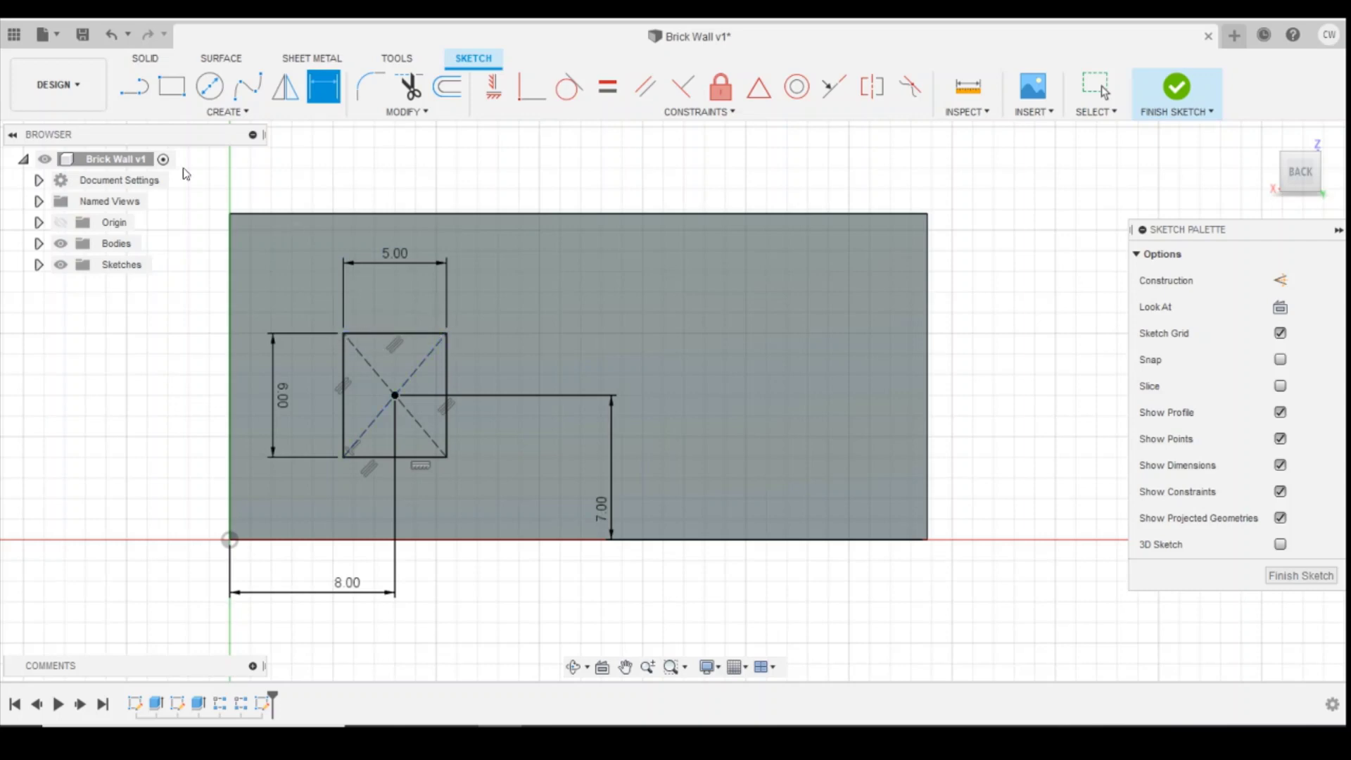
Try a tangent arc joining the rectangle's two top corners, and undo it.
left_click(212, 113)
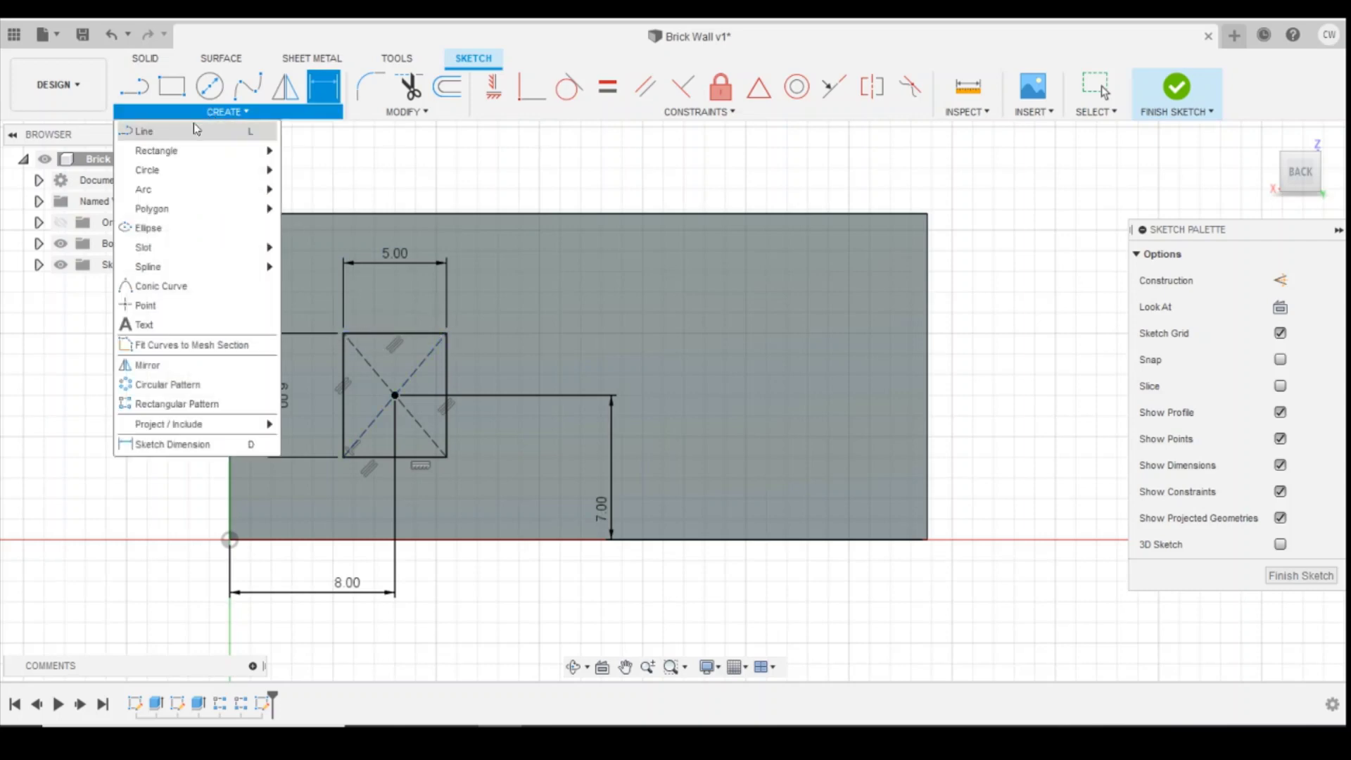
mouse_move(164, 196)
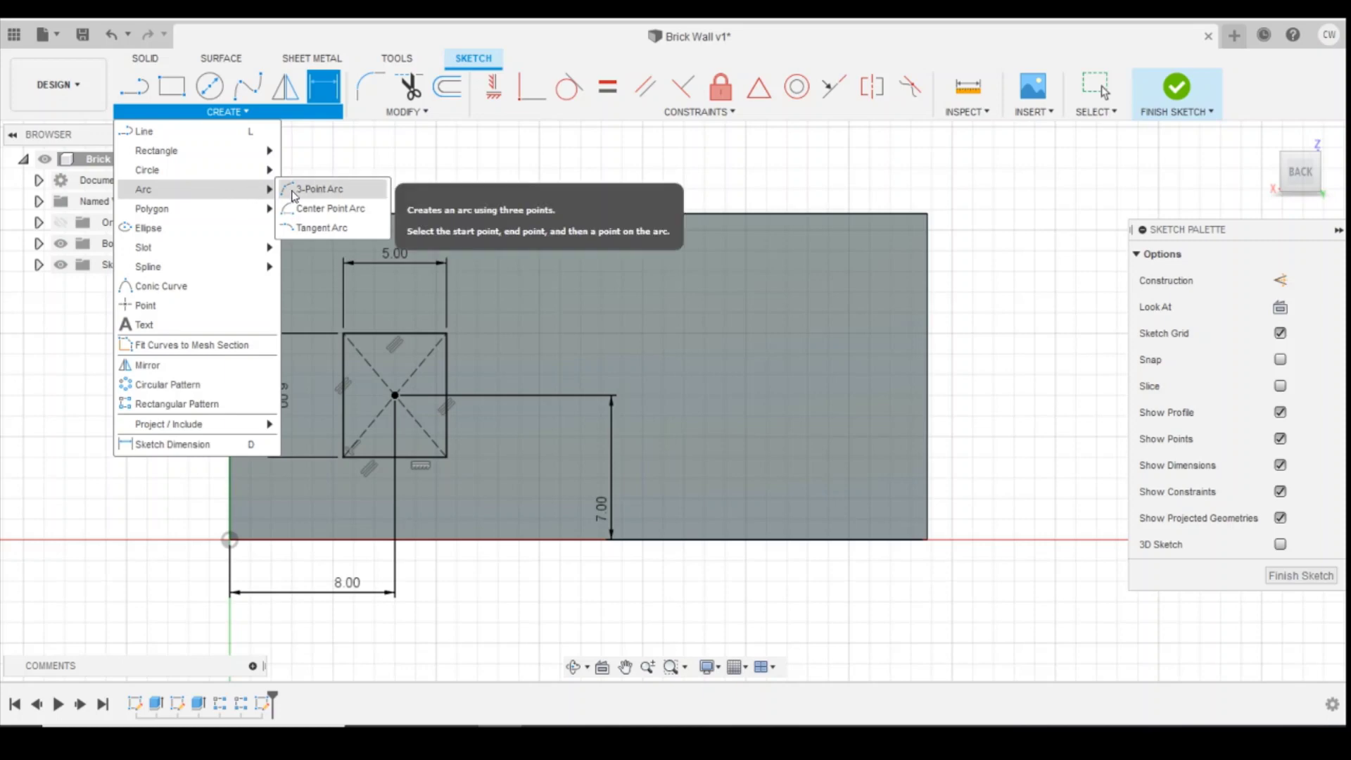
left_click(307, 228)
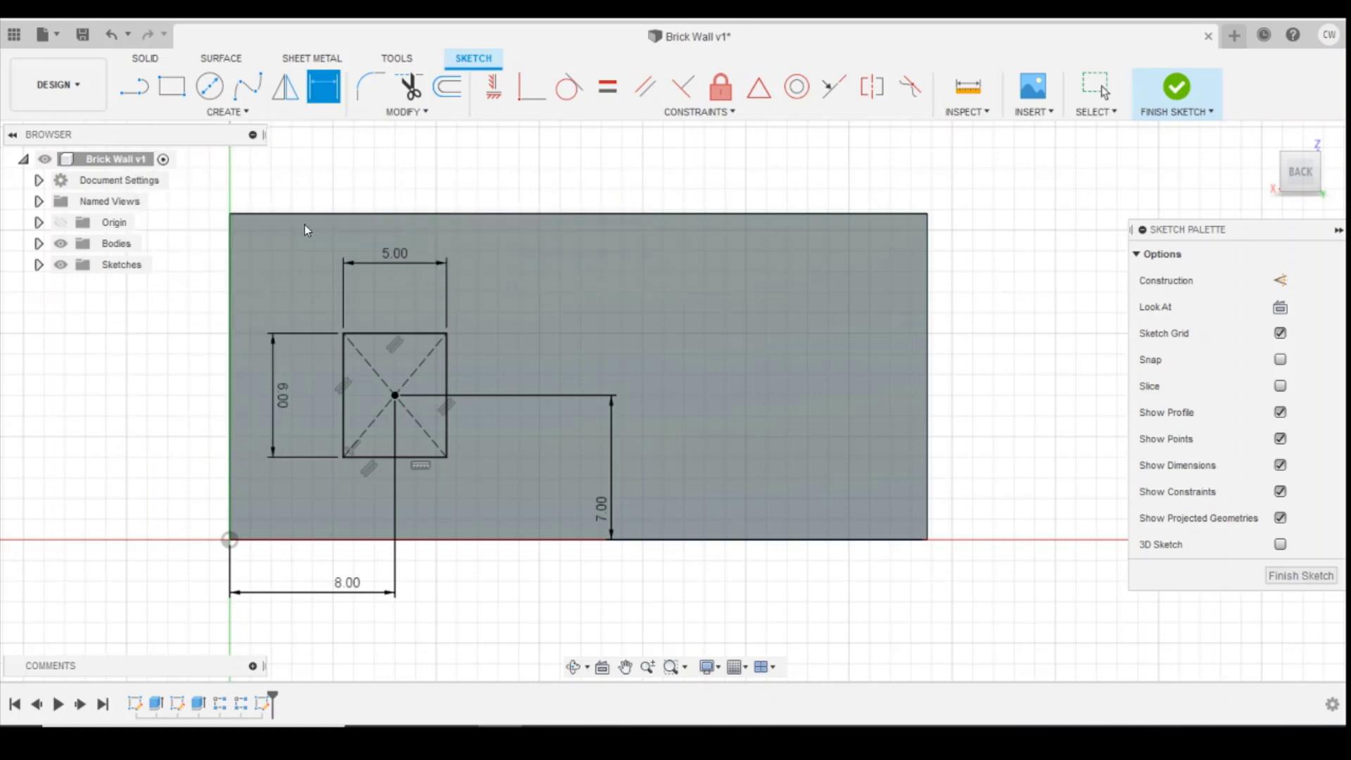
left_click(444, 316)
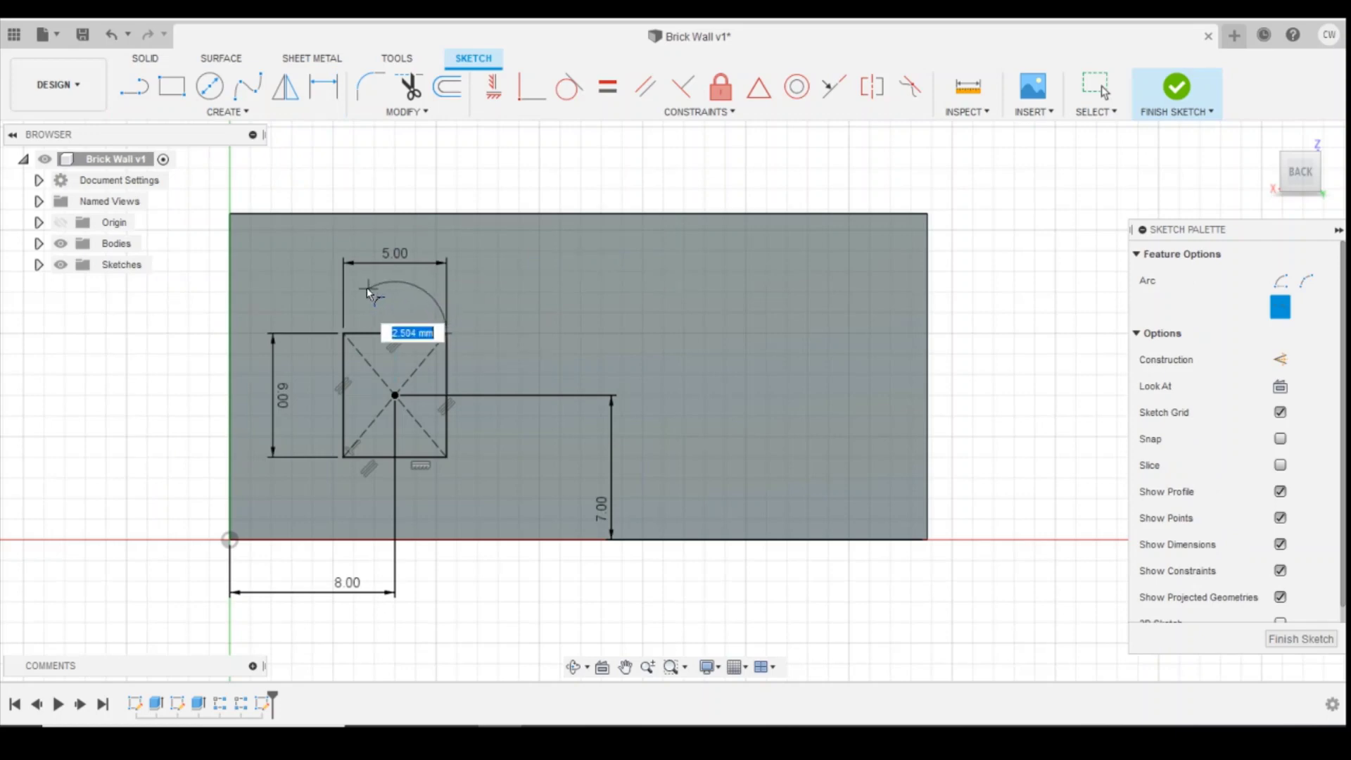
left_click(344, 335)
scroll(448, 347, "up", 5)
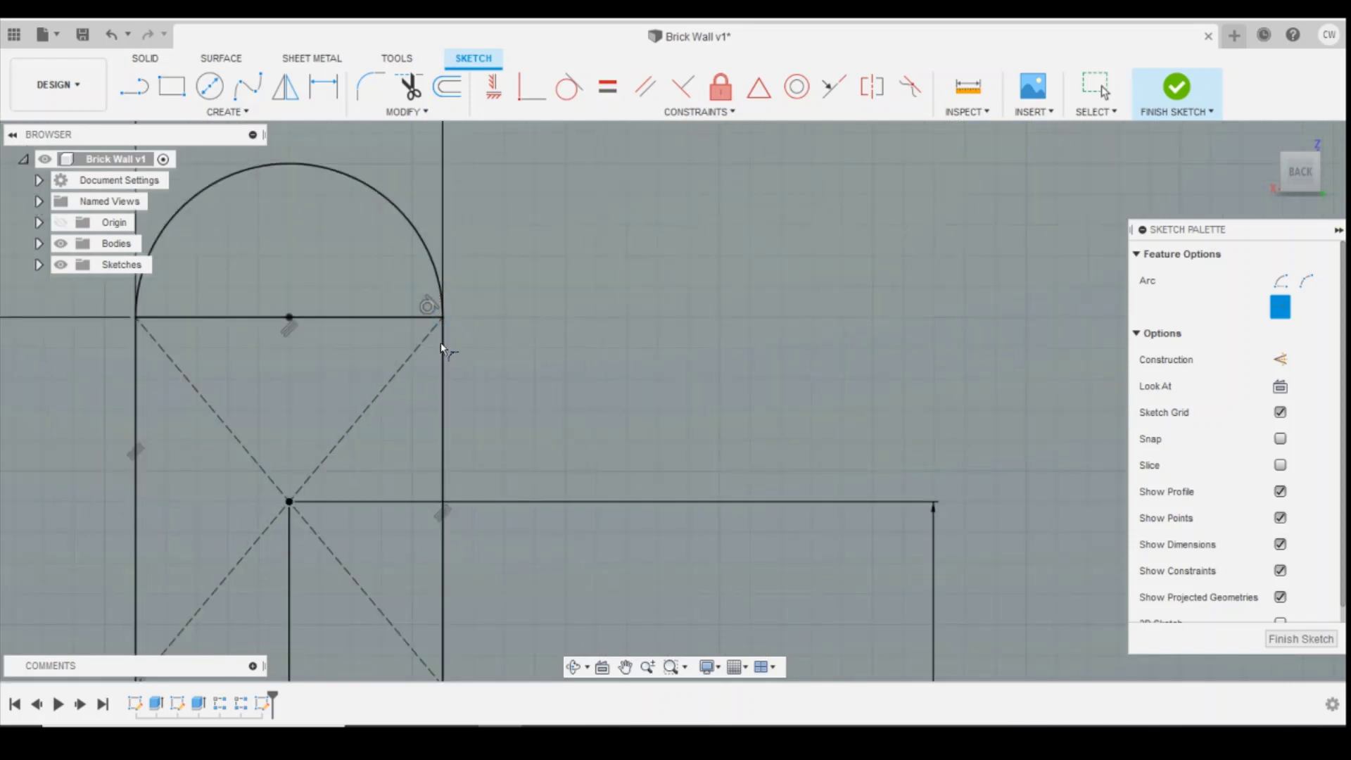
scroll(457, 285, "down", 2)
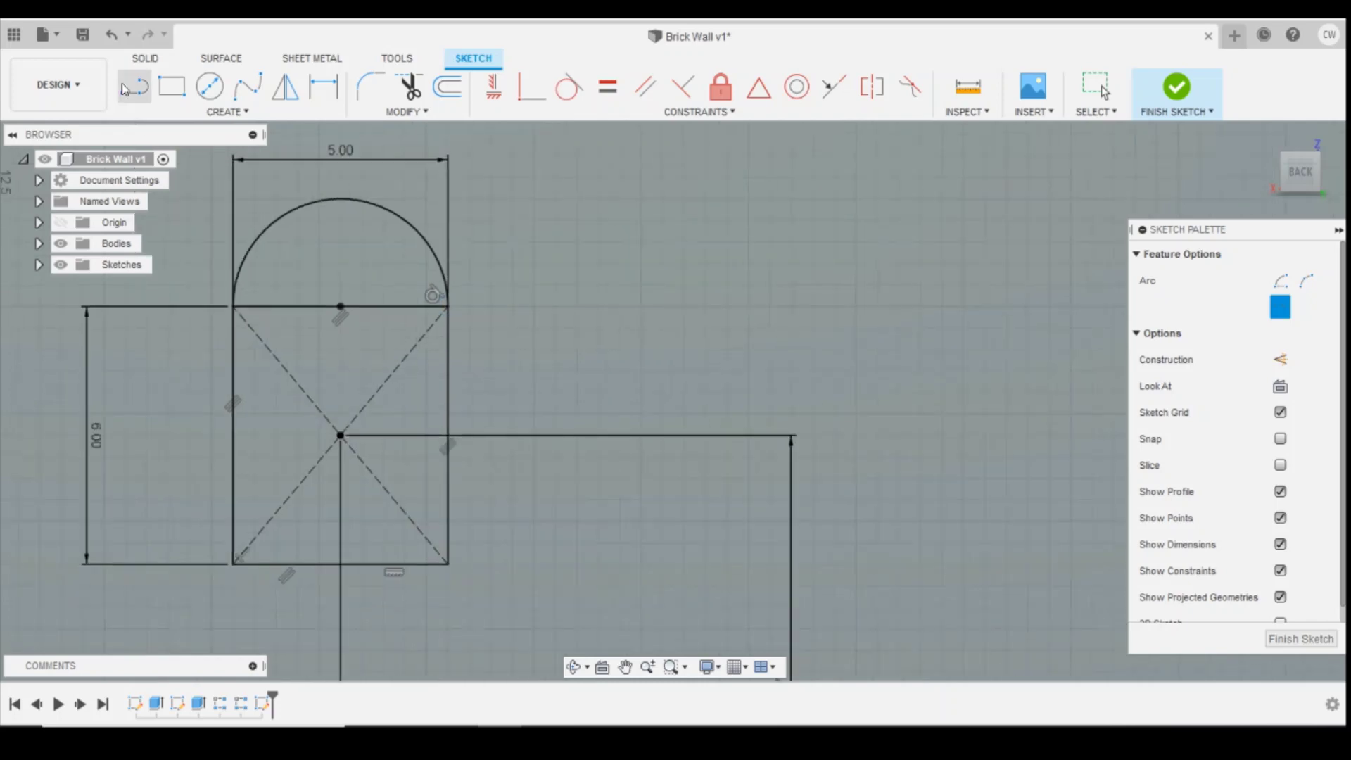
key("Escape")
left_click(109, 36)
left_click(226, 111)
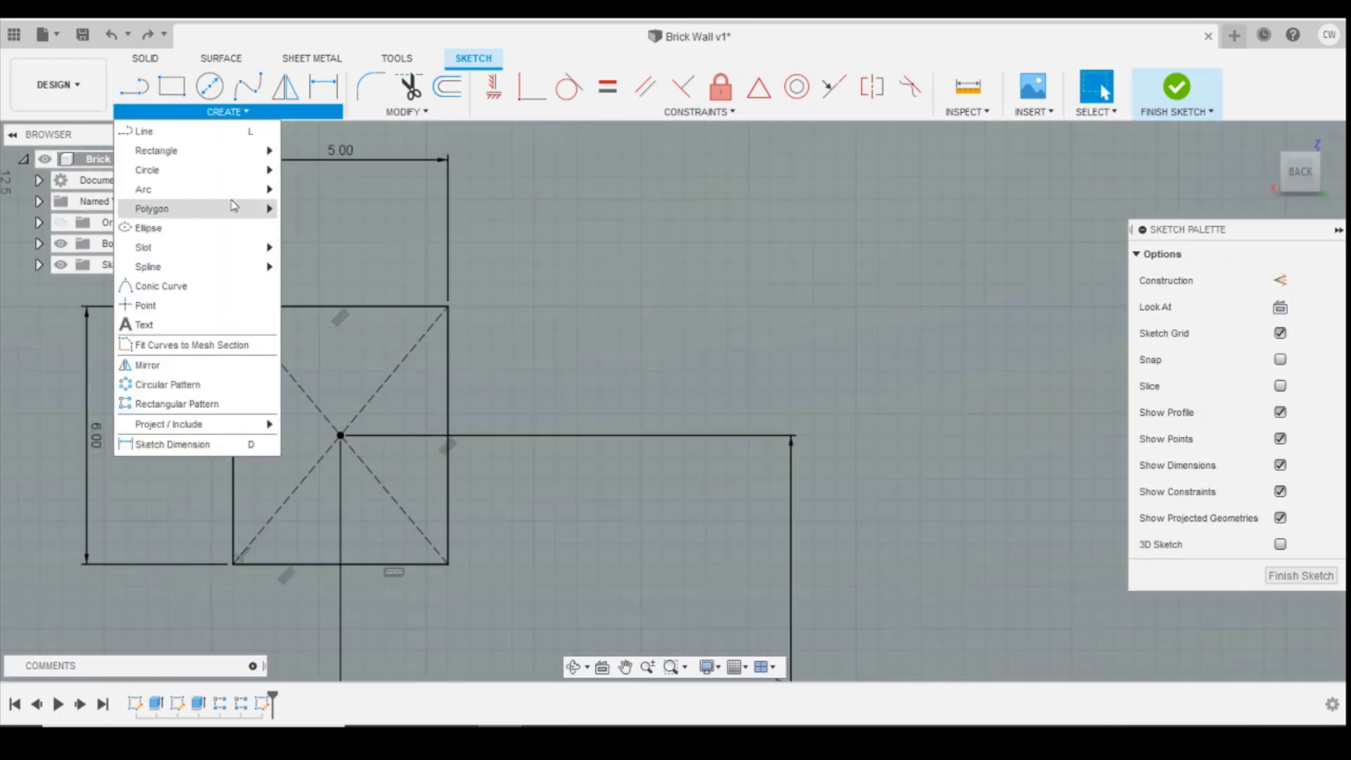
mouse_move(230, 190)
left_click(378, 227)
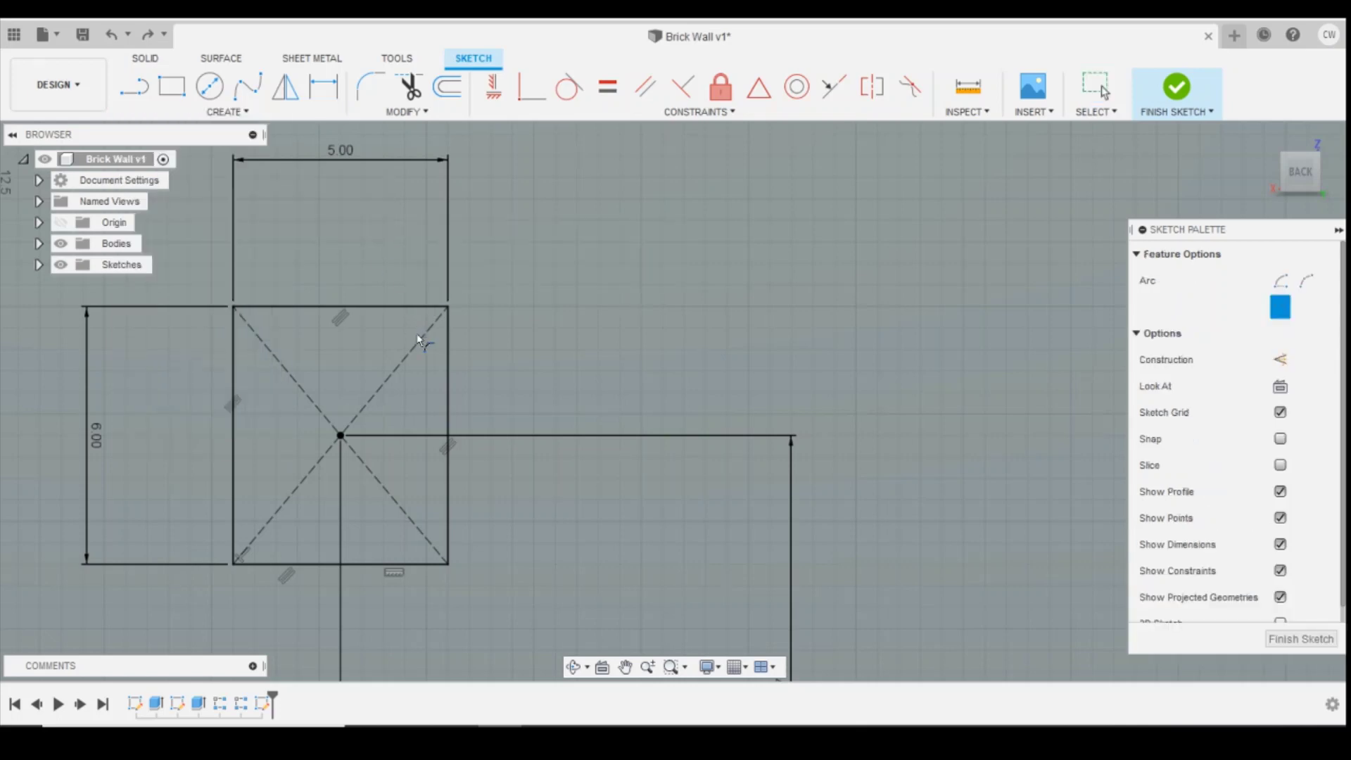
left_click(449, 308)
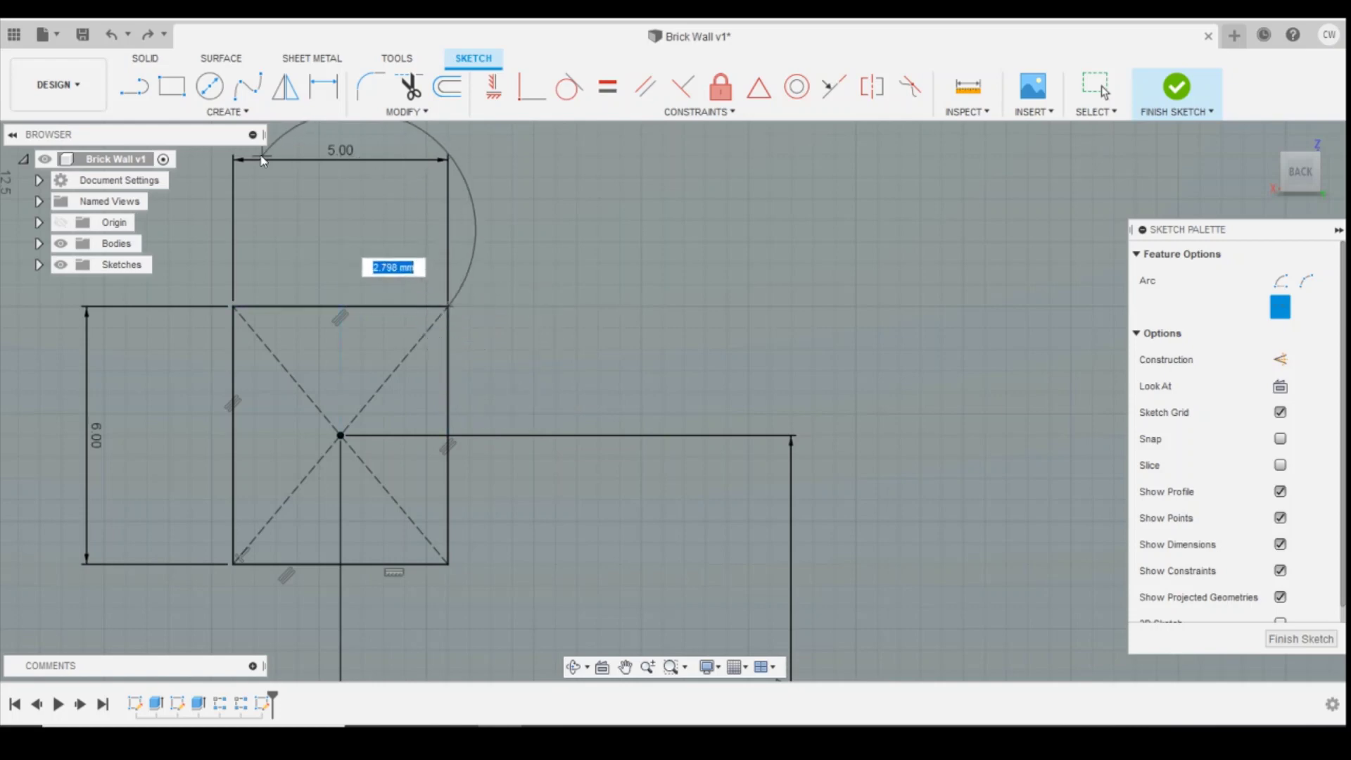
key("Escape")
Draw a tangent arc between the rectangle's two top corners to form a semicircular arch.
left_click(215, 114)
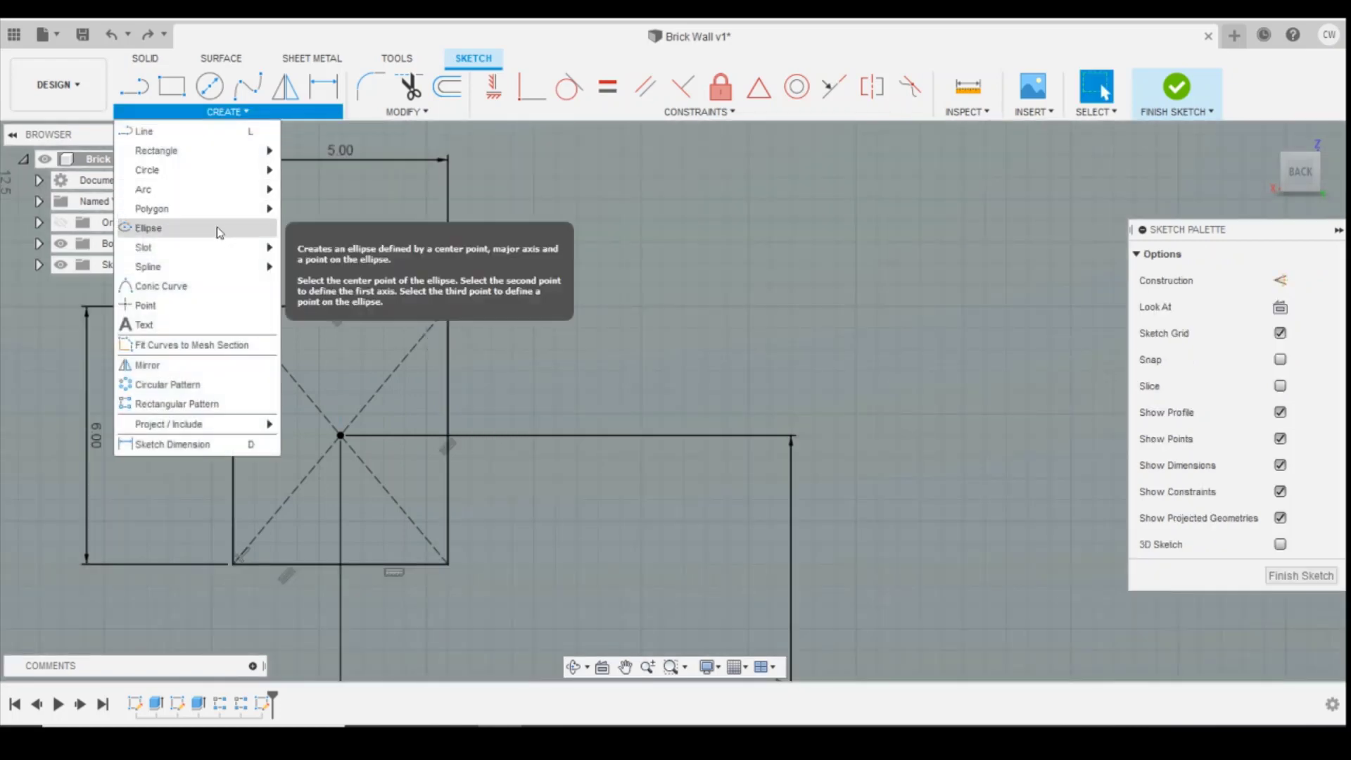
mouse_move(232, 190)
left_click(300, 190)
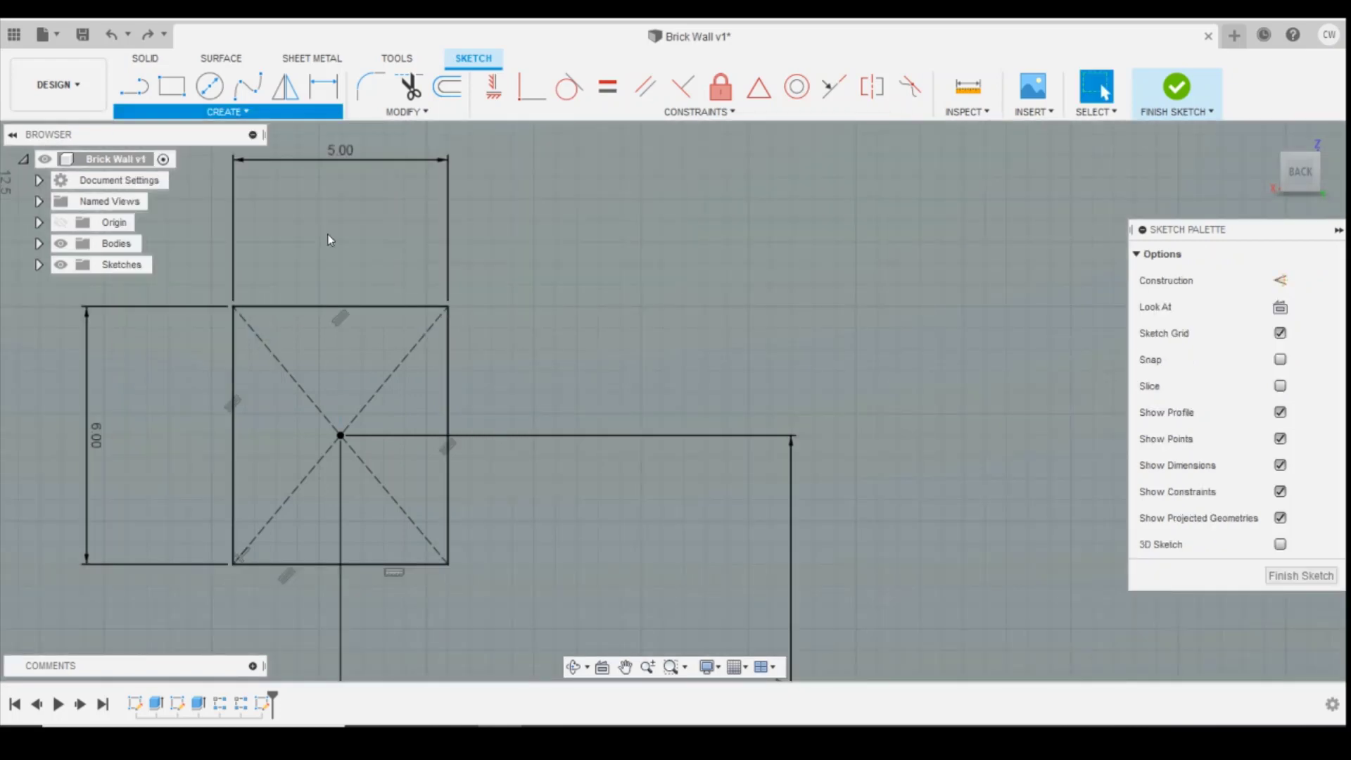
left_click(451, 306)
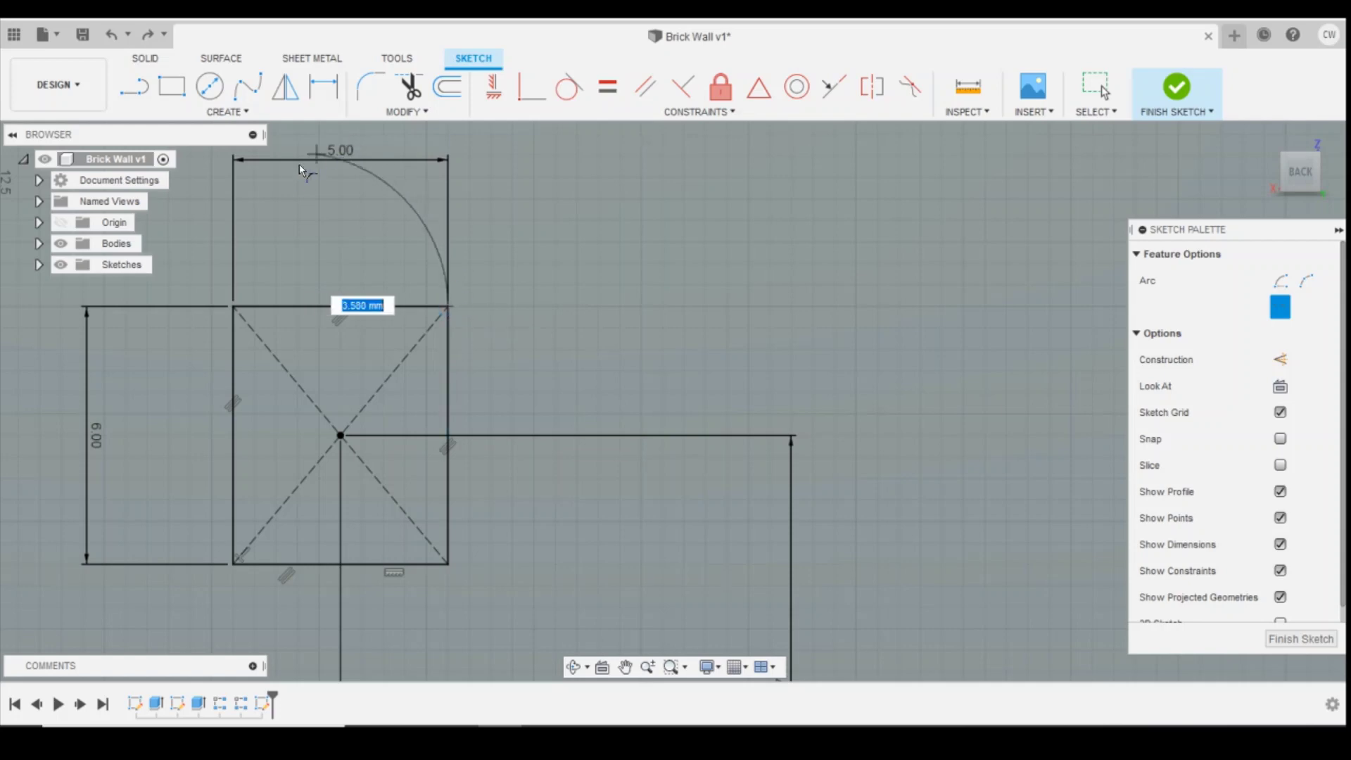
left_click(235, 307)
key("Escape")
left_click(447, 306)
left_click(260, 283)
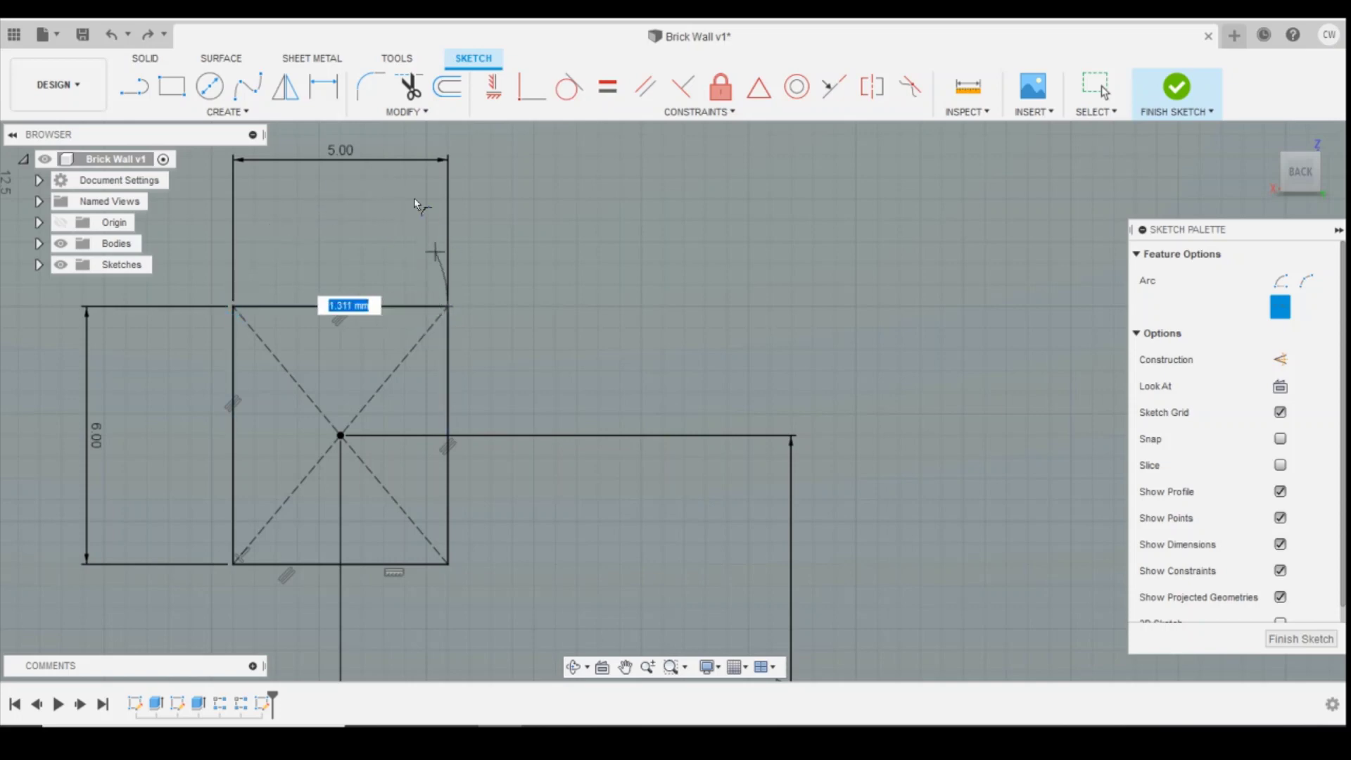
left_click(236, 308)
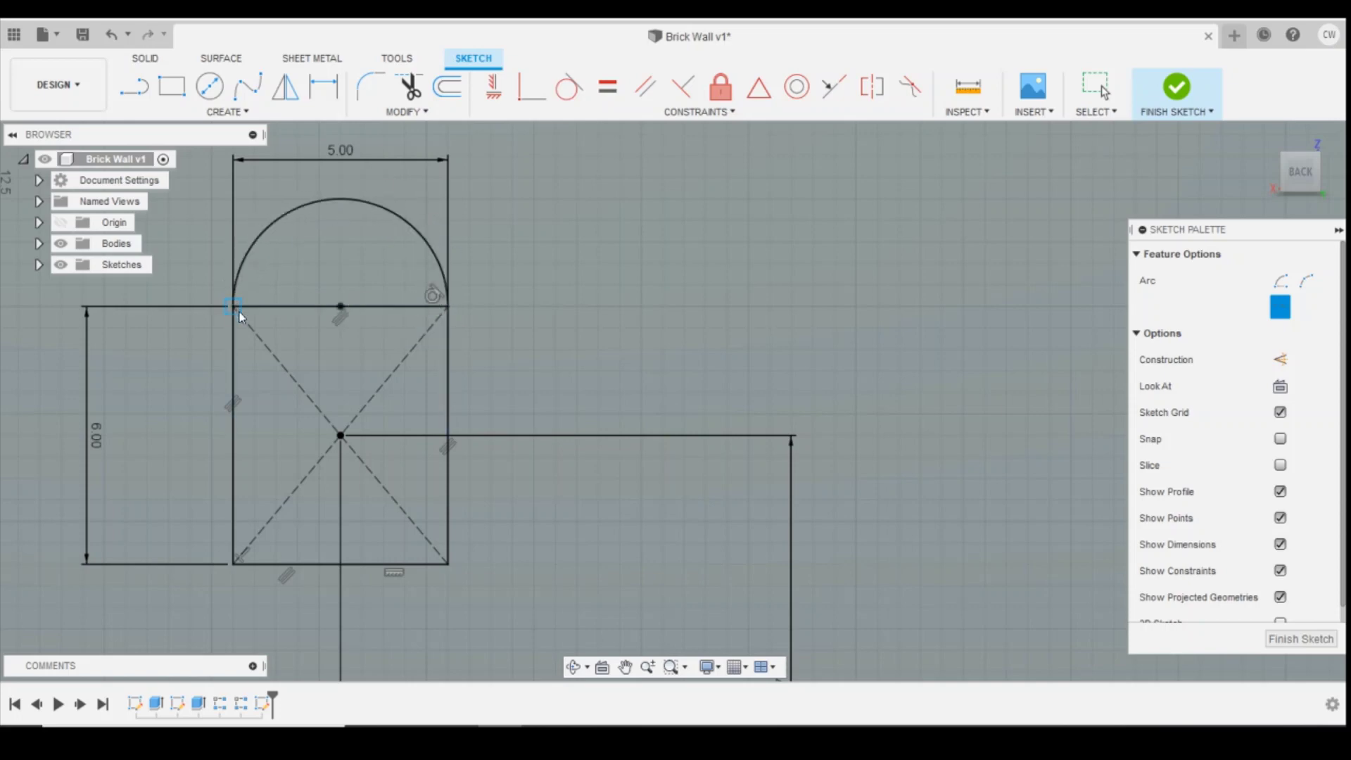
key("Escape")
Extrude the arch and rectangle profiles together by -7 mm to cut the window opening through the wall.
left_click(369, 262)
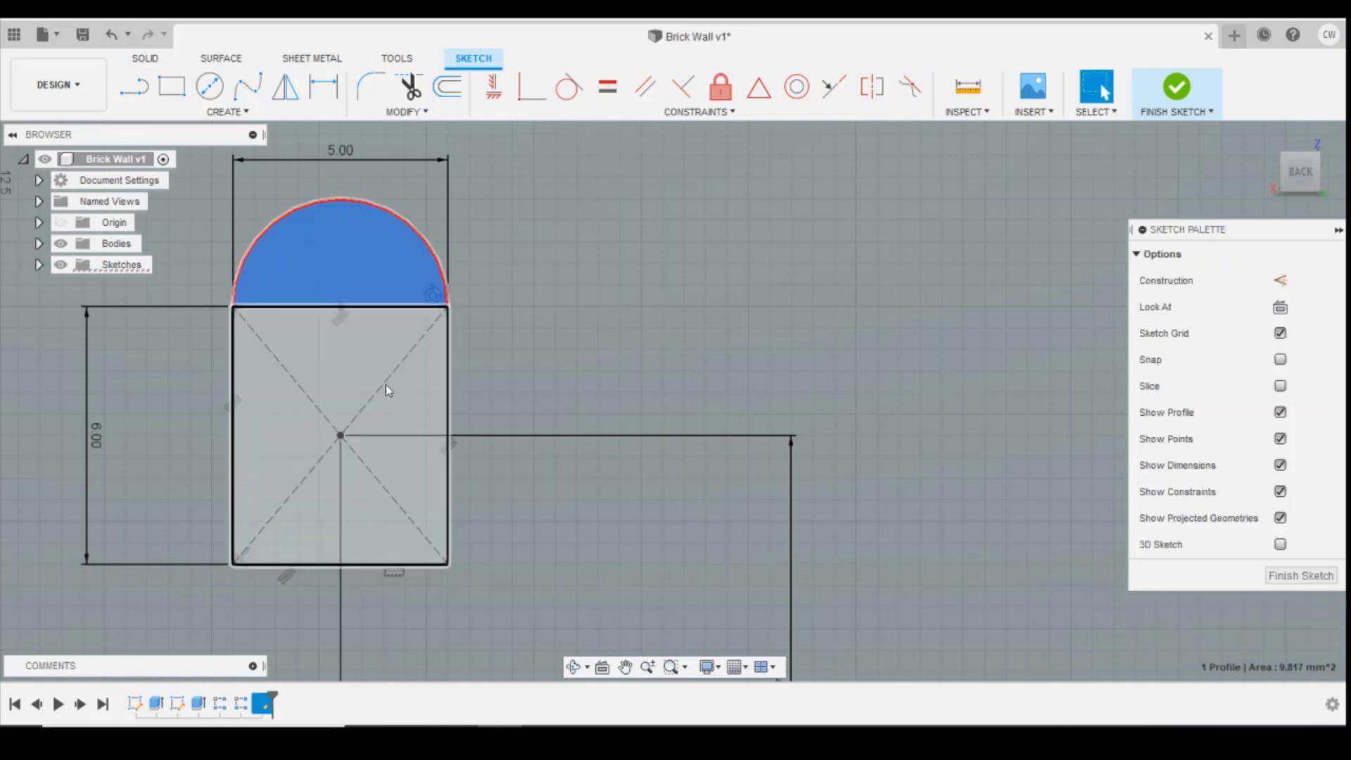
left_click(370, 359, "shift")
right_click(373, 364)
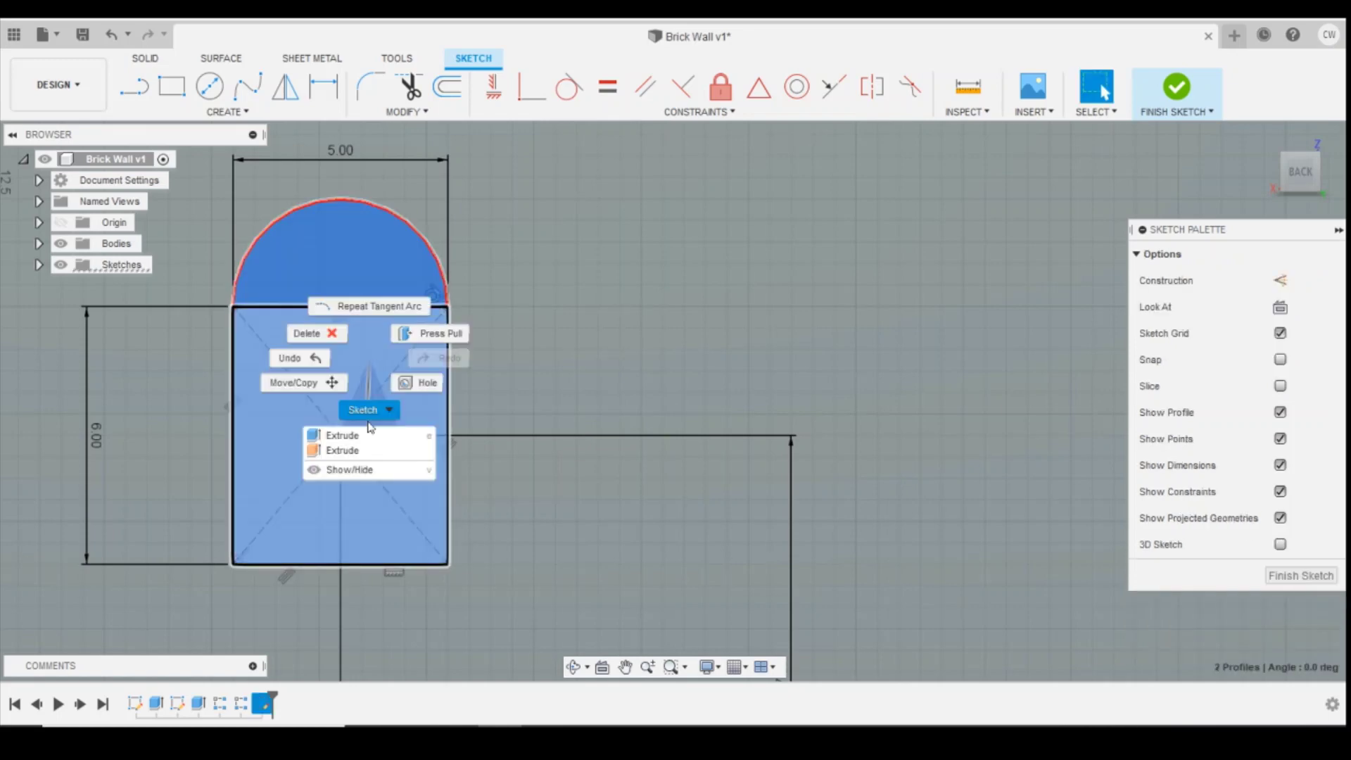
left_click(369, 437)
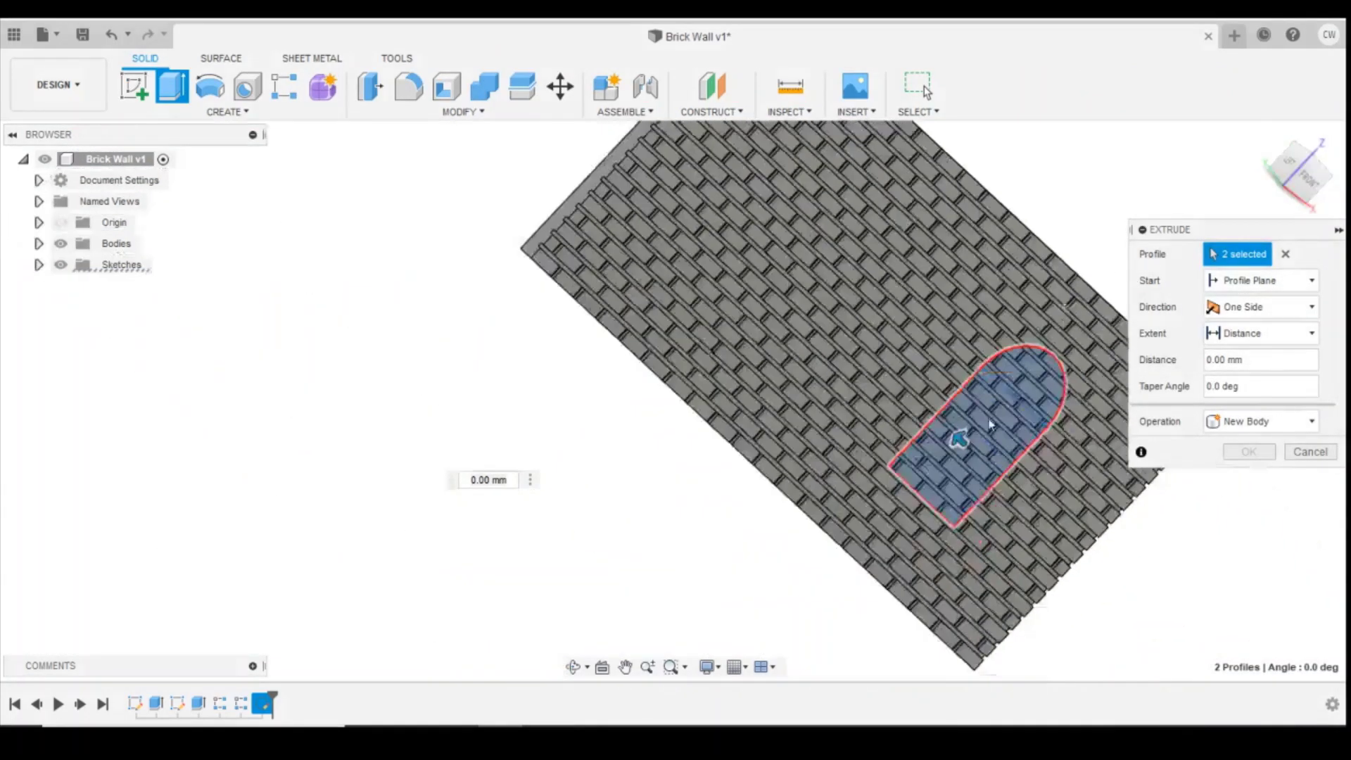
left_click_drag(1012, 481, 1049, 522)
left_click(1250, 480)
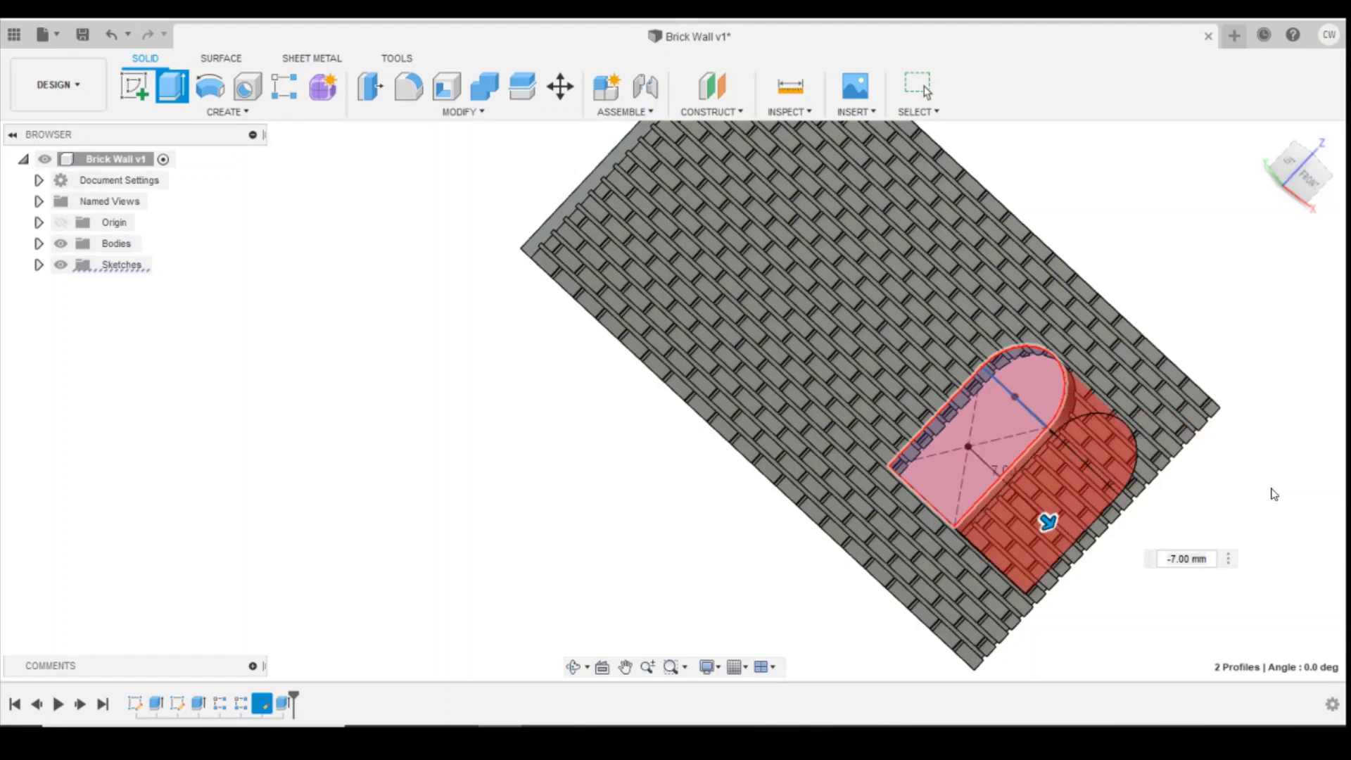
Start another sketch on the wall's back face, around the arched opening.
left_click(1299, 204)
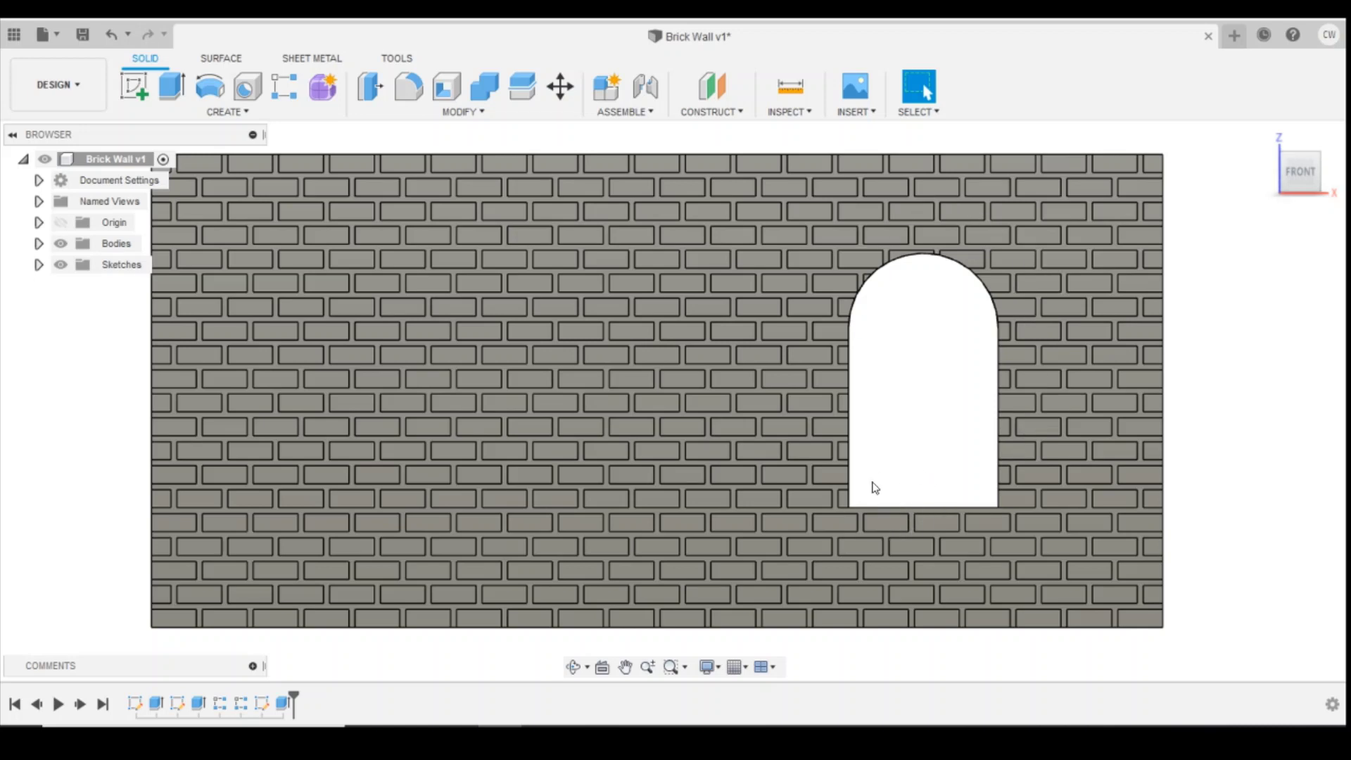
left_click_drag(1306, 171, 1138, 175)
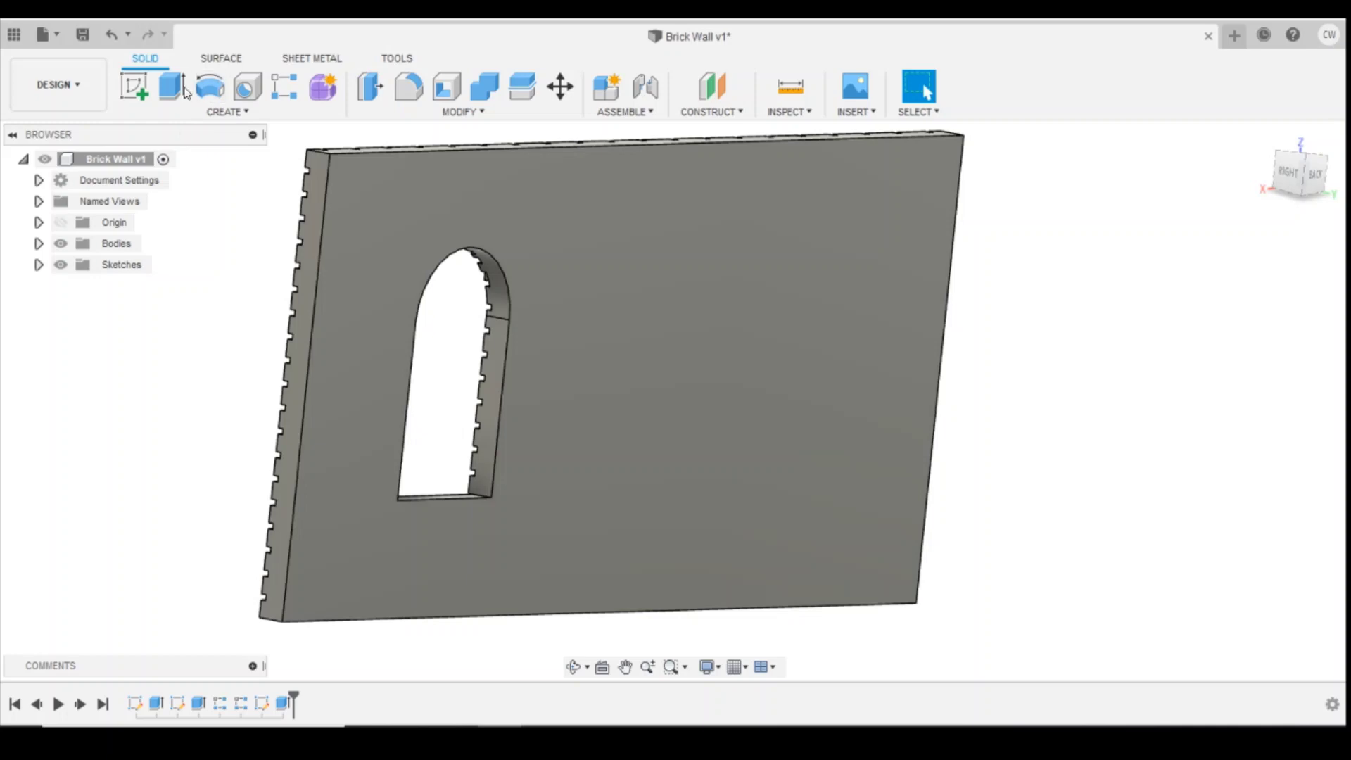
left_click(133, 86)
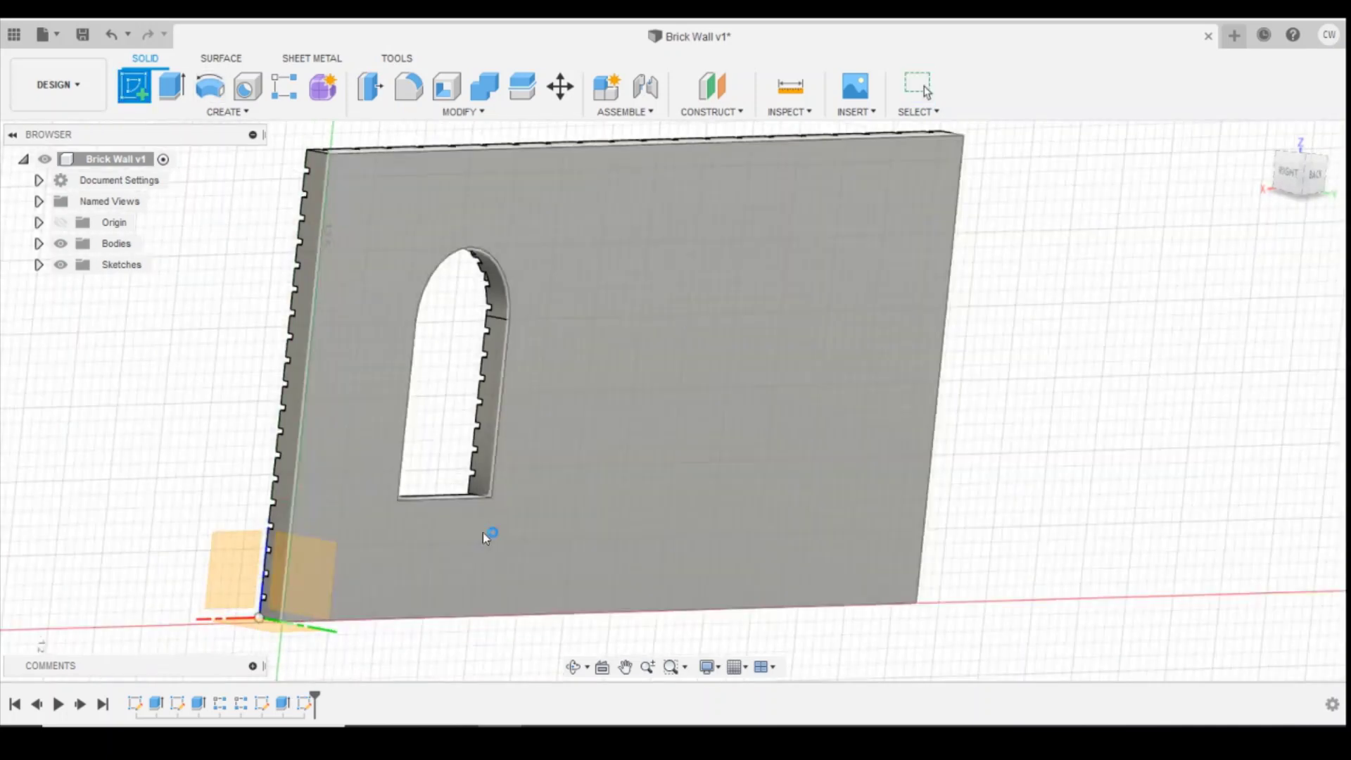
left_click(483, 532)
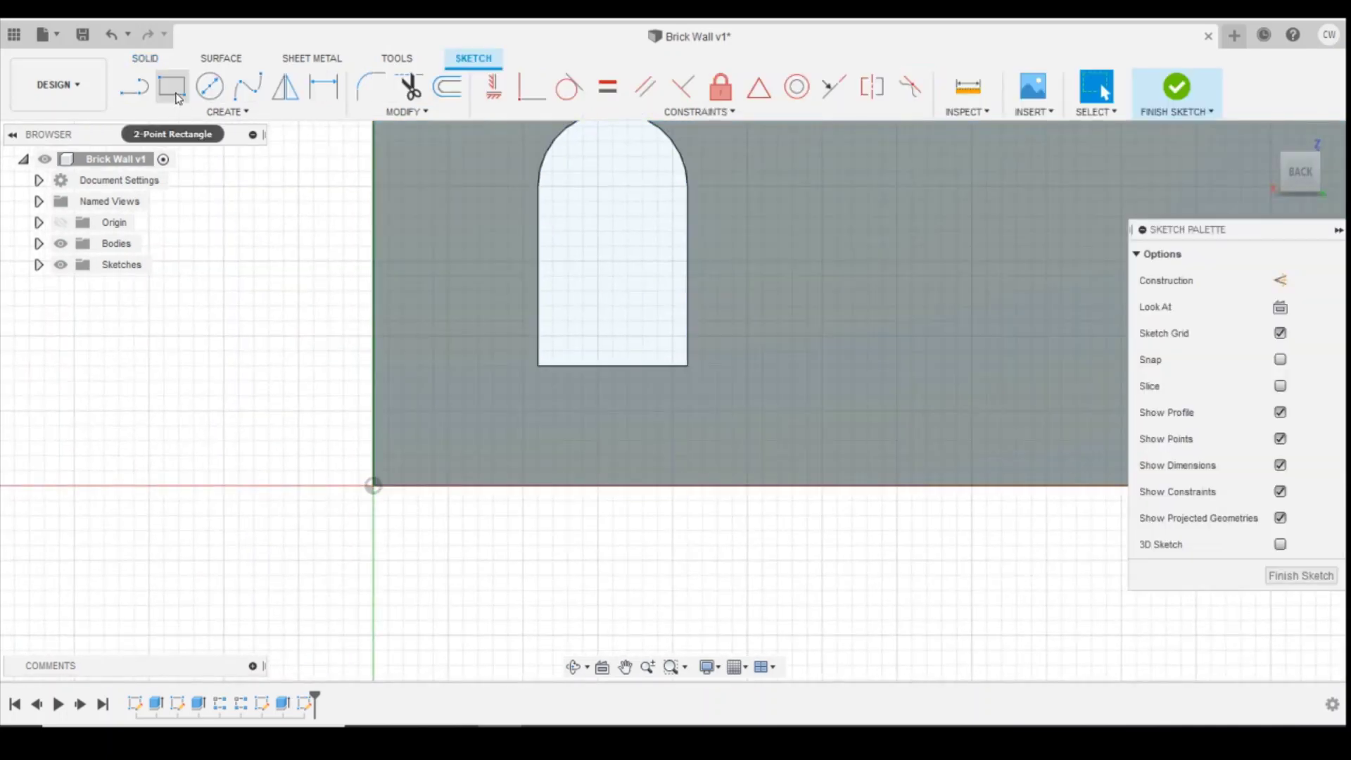
Draw a 1 mm high rectangle directly beneath the arched opening, spanning the full width of its bottom edge.
left_click(174, 90)
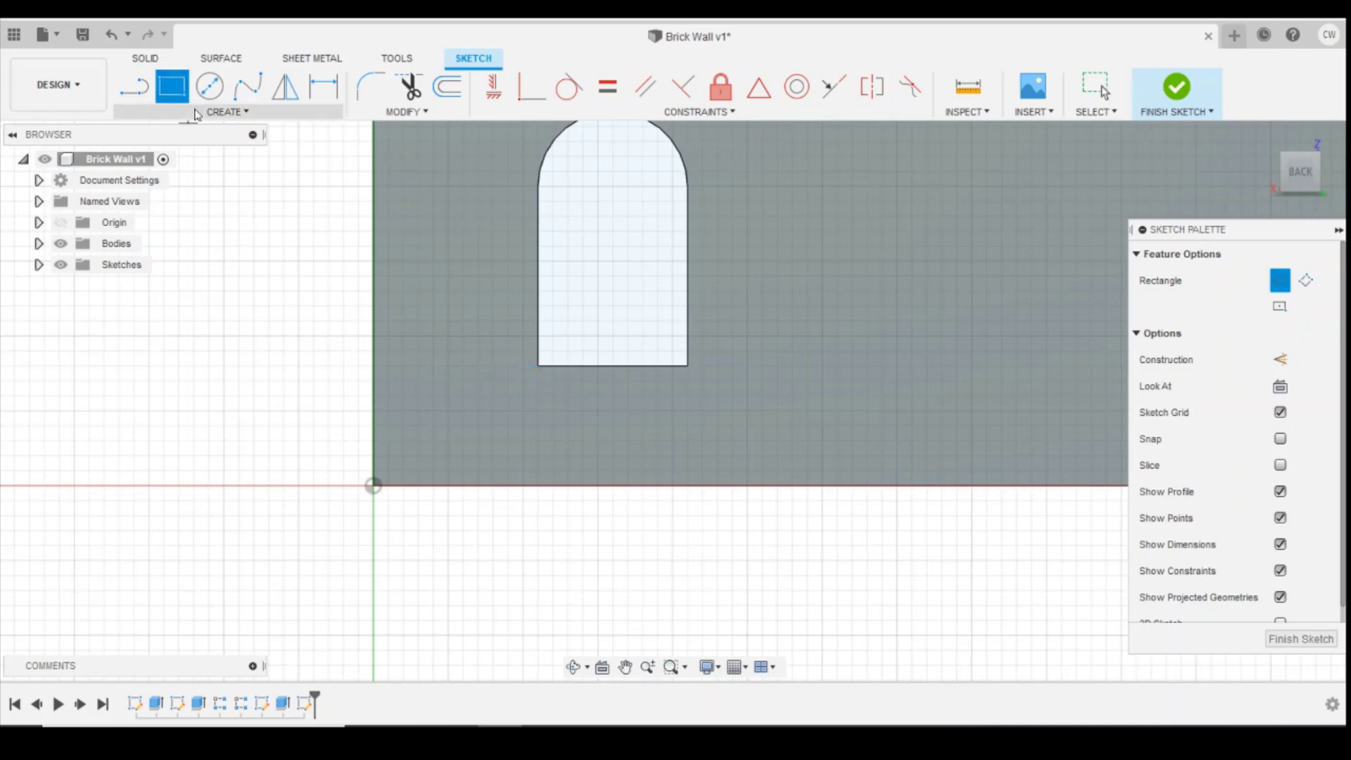
left_click(547, 367)
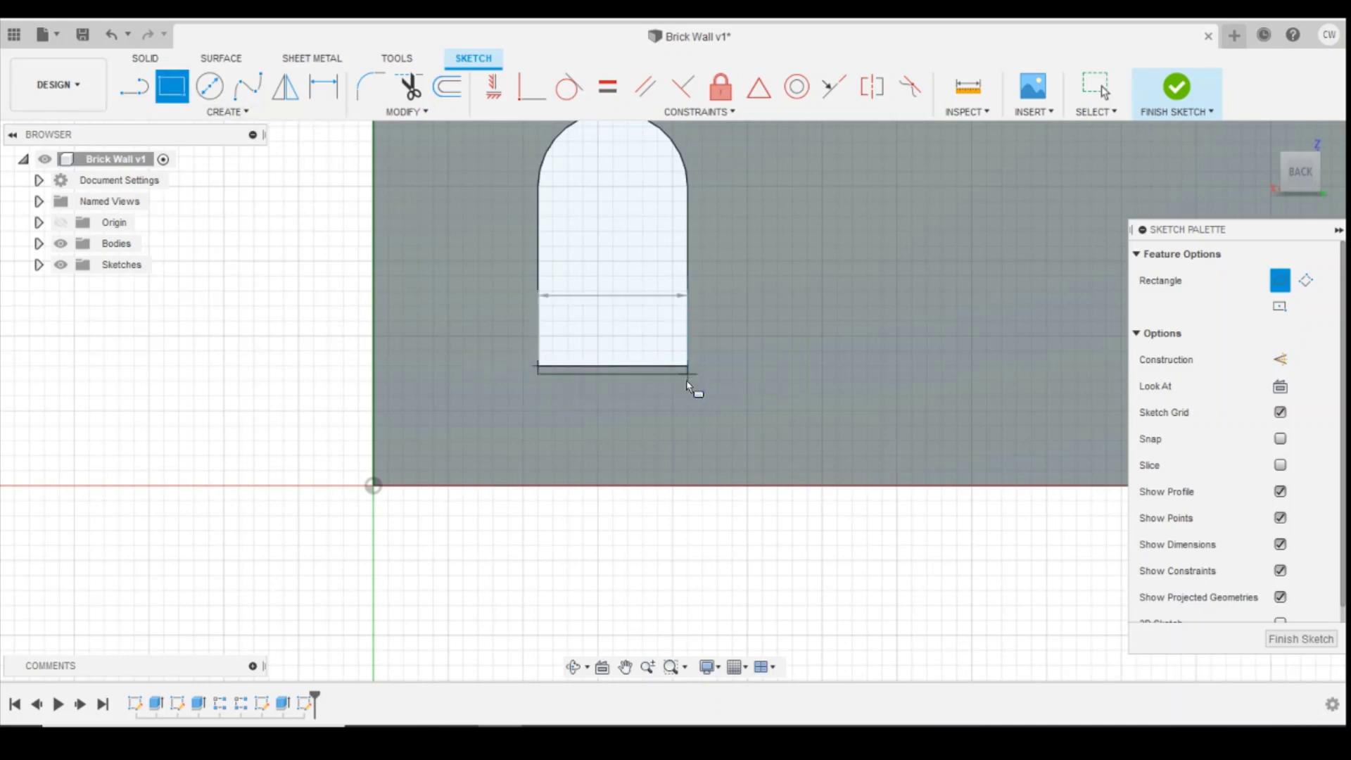
type("1")
key("Tab")
key("Return")
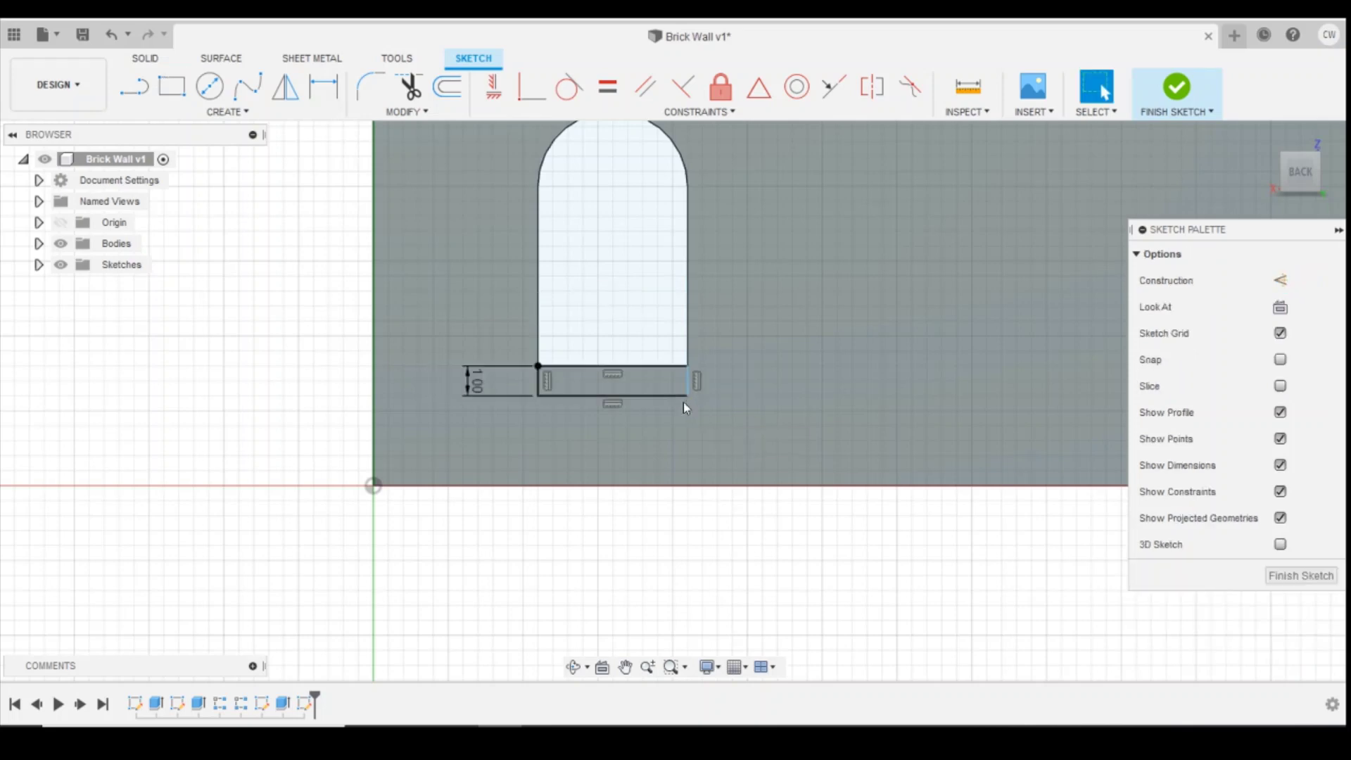
Dimension the width of the sill rectangle at 5 mm.
key("d")
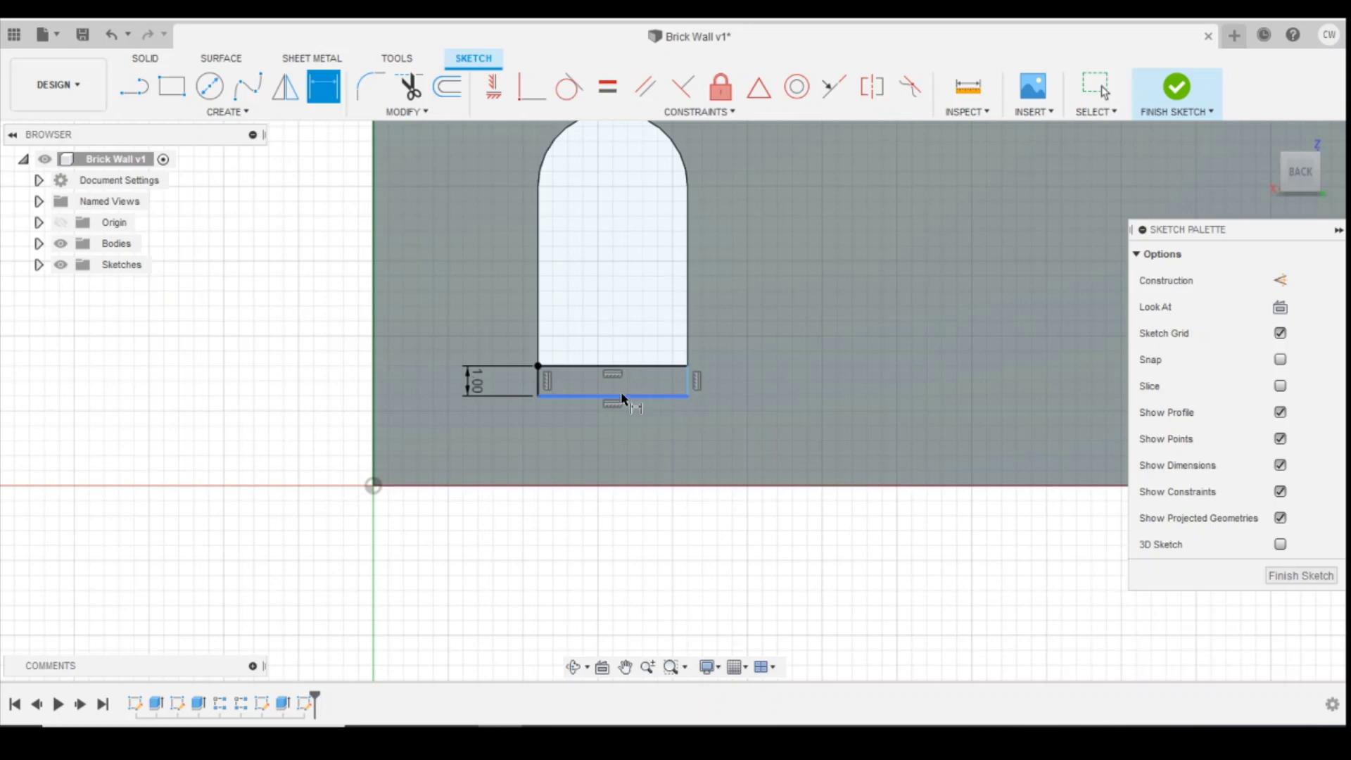
left_click(641, 395)
left_click(621, 420)
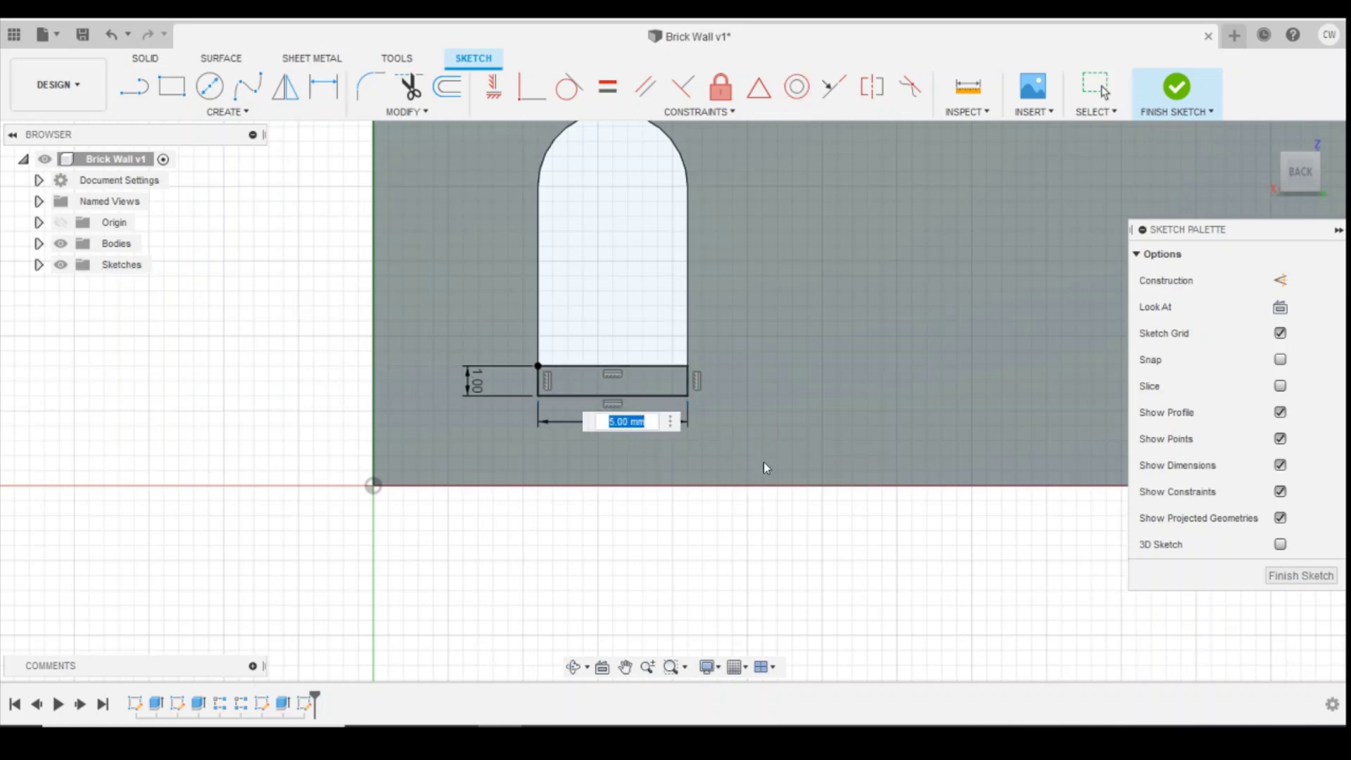
key("Return")
scroll(662, 398, "up", 3)
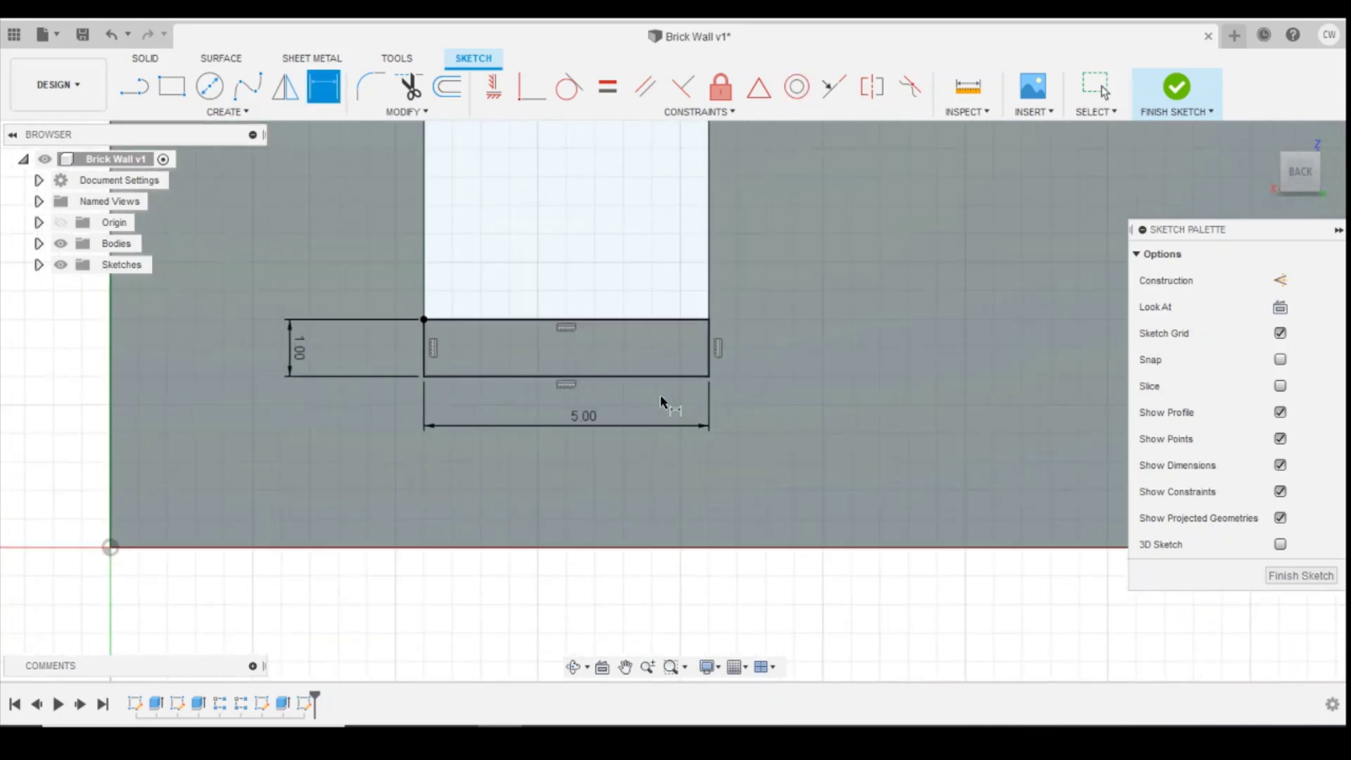
key("Escape")
Extrude the sill rectangle by -1.3 mm through the wall's brick side and join it to the wall.
left_click(648, 345)
right_click(648, 345)
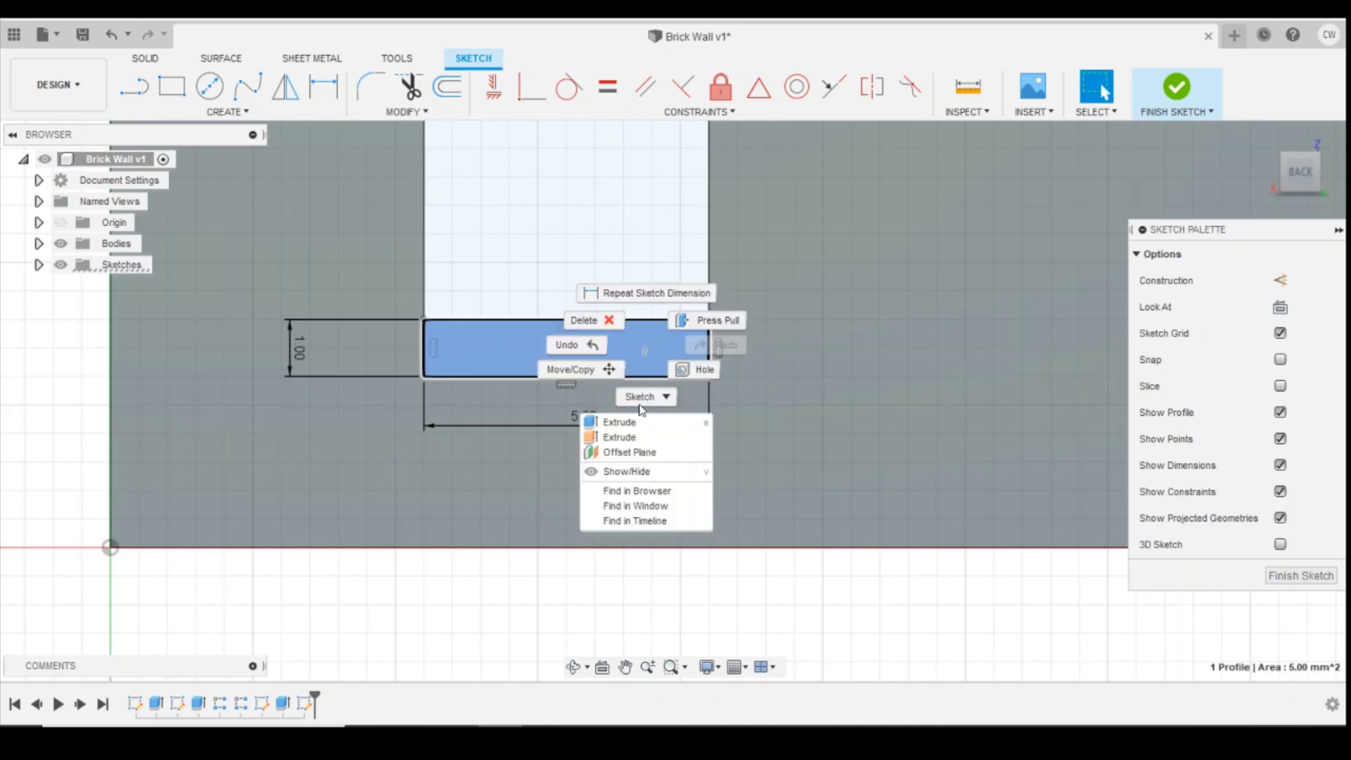
left_click(640, 422)
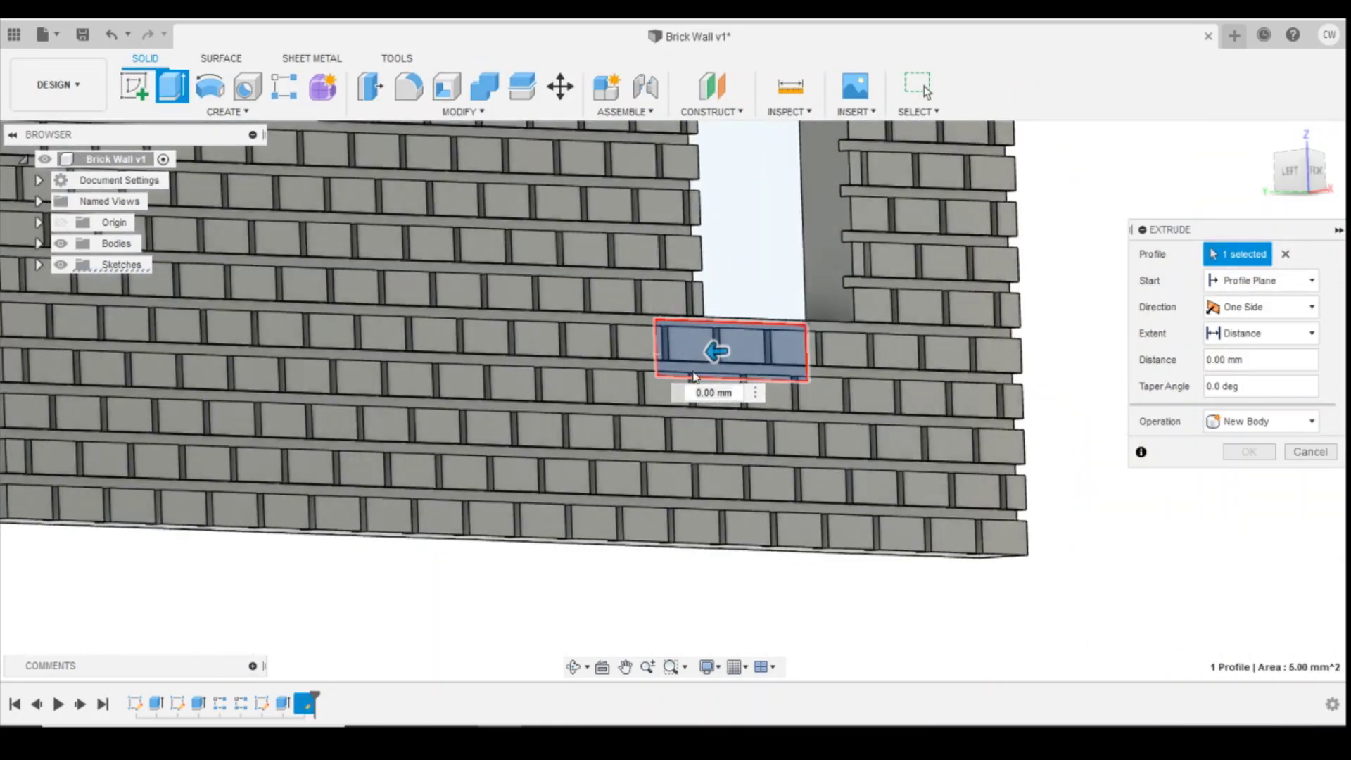
left_click_drag(715, 350, 852, 342)
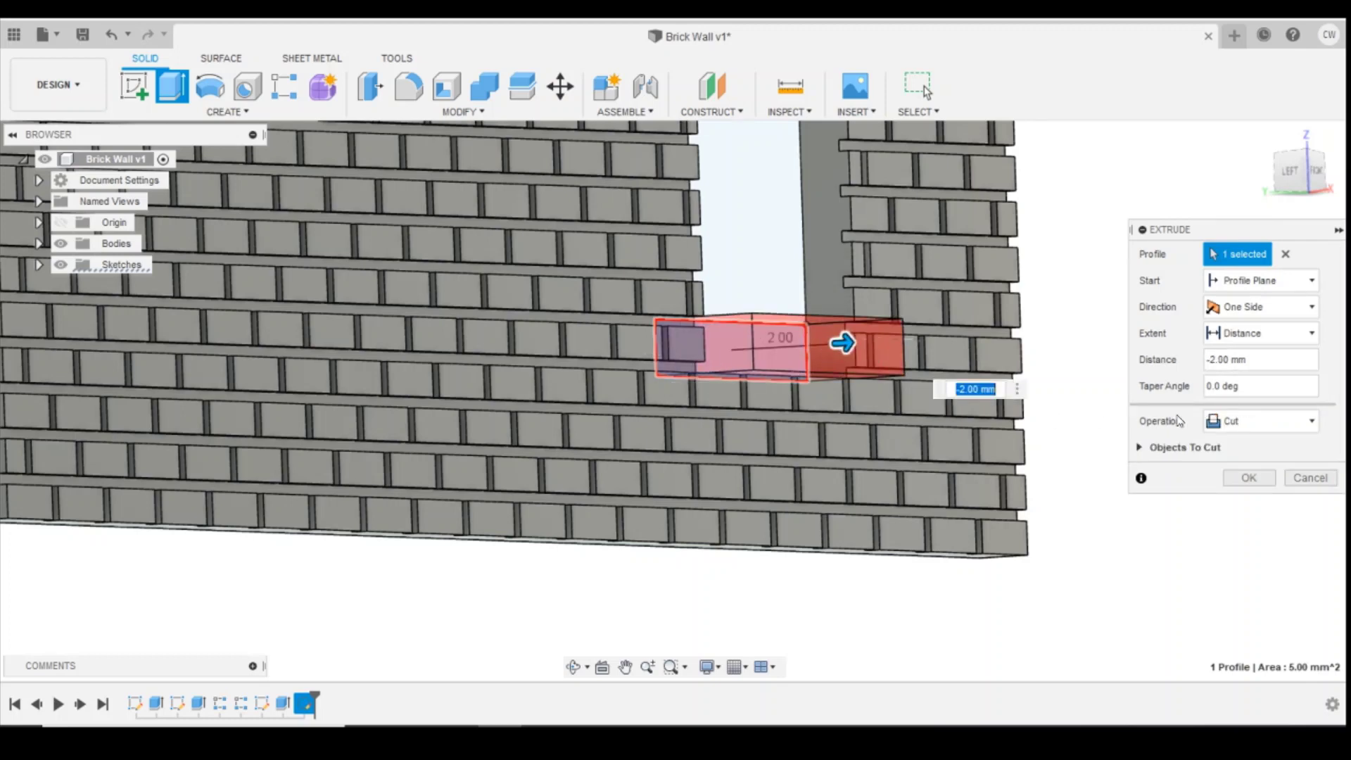
left_click(1261, 360)
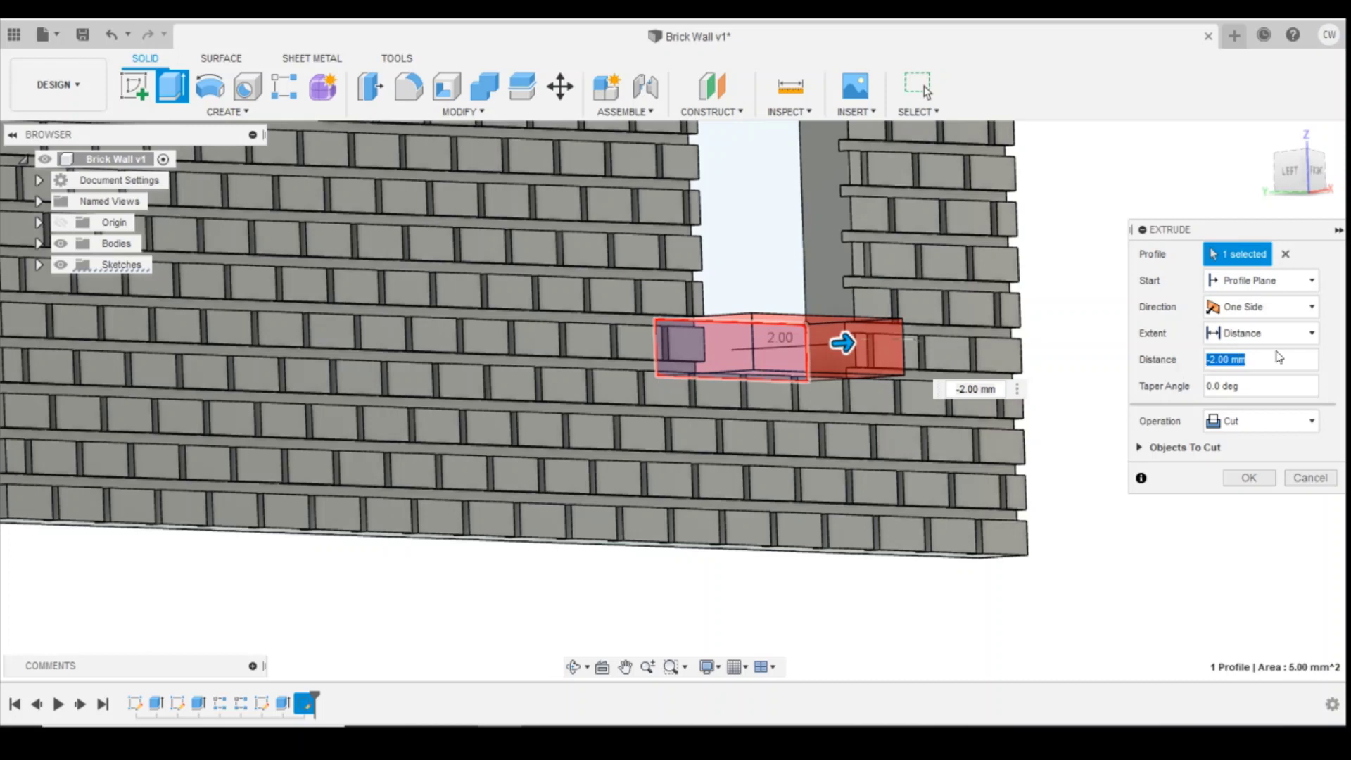
type("-1.")
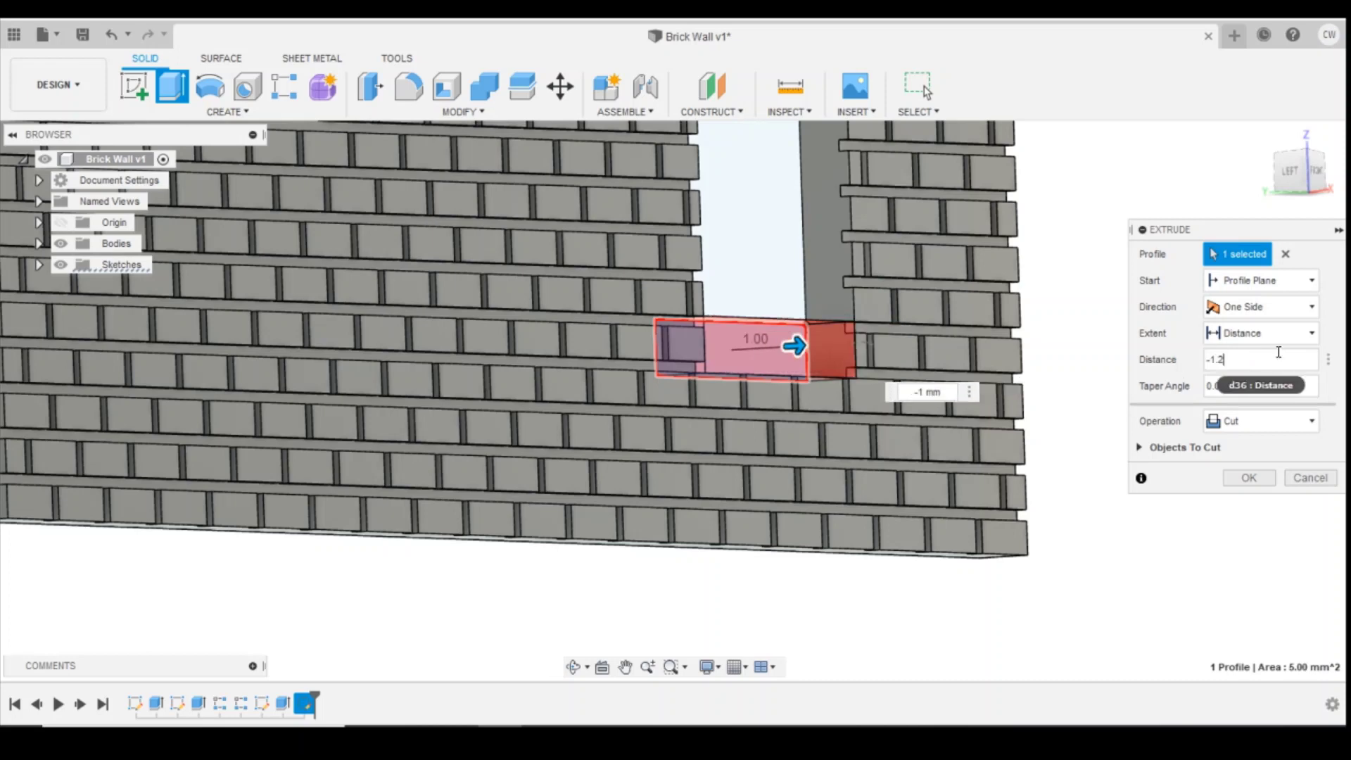
type("3")
left_click(1240, 424)
left_click(1243, 447)
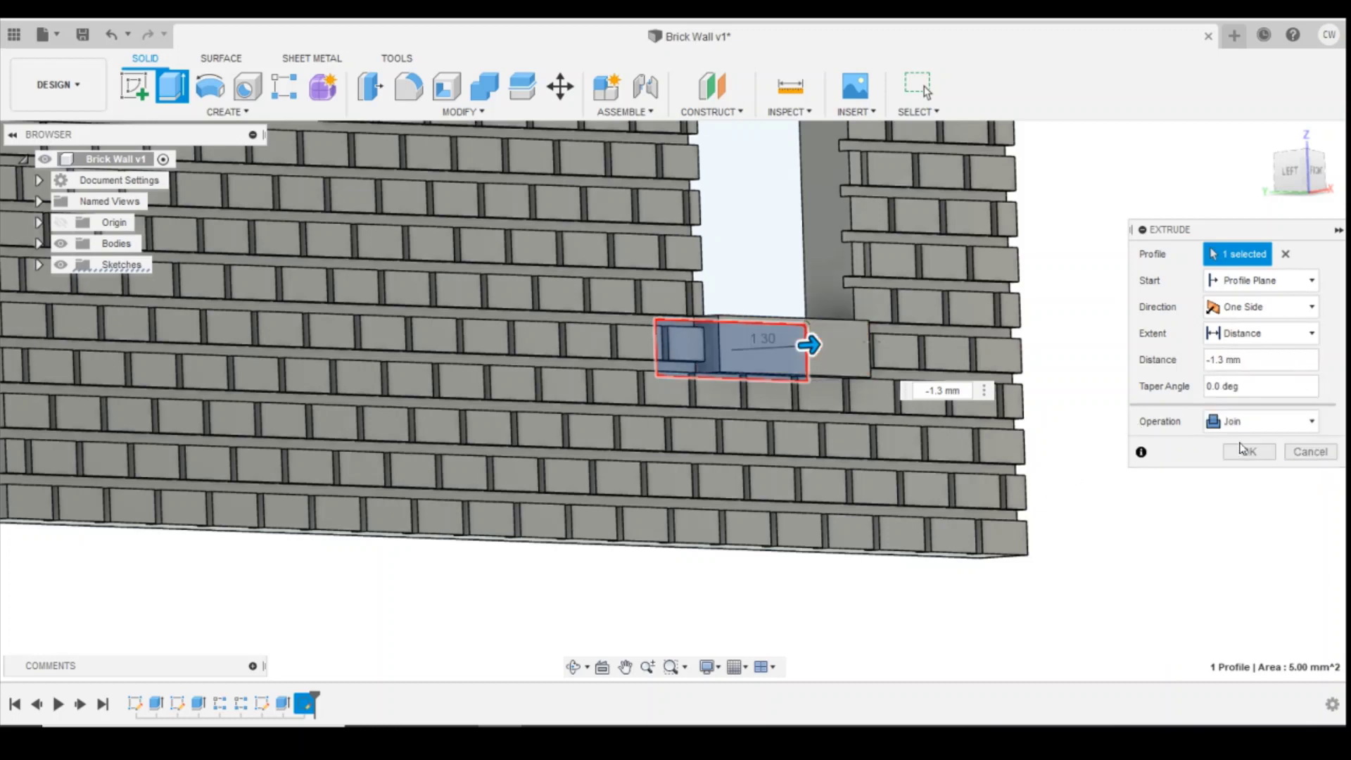
left_click(1246, 451)
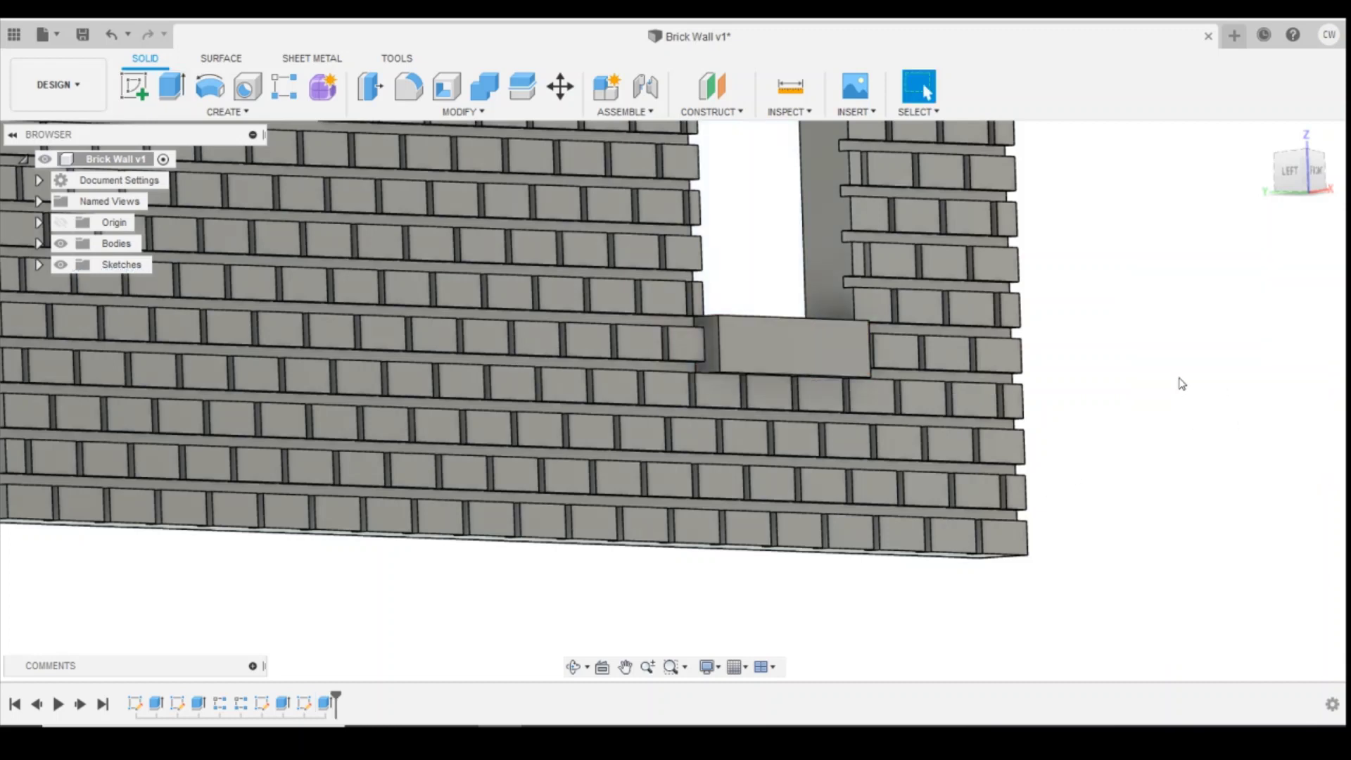
Start a sketch on the wall's back face for the window frame.
middle_click_drag(669, 386, 953, 465, "shift")
scroll(953, 465, "down", 5)
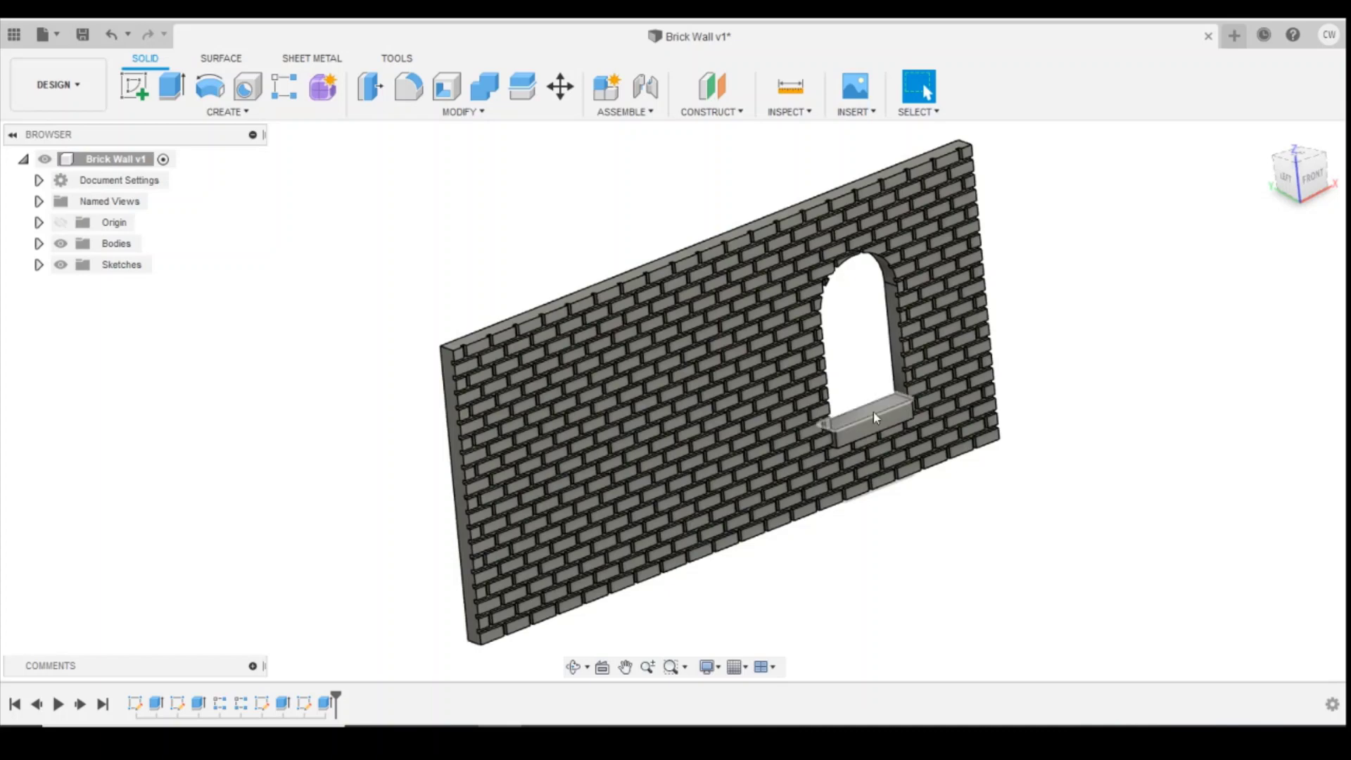
left_click(1310, 177)
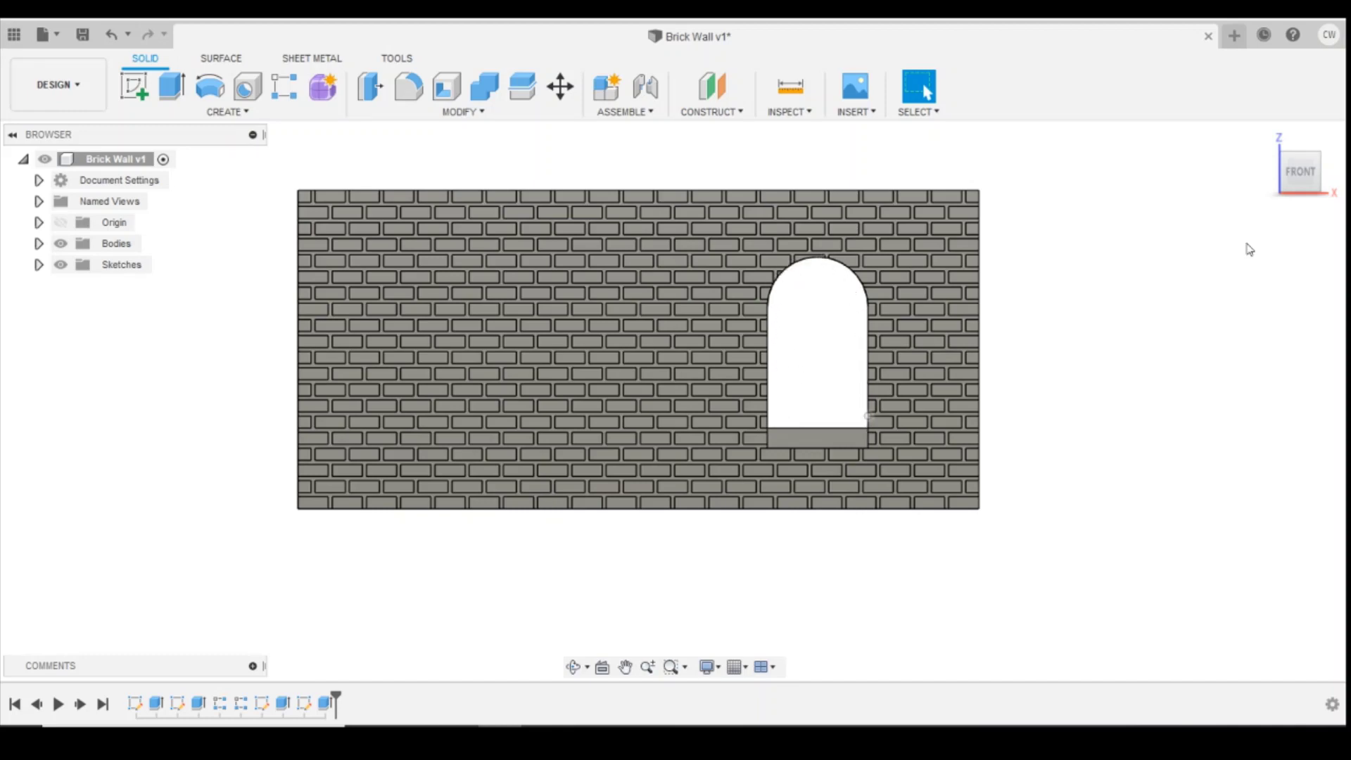
left_click(1327, 174)
left_click(1328, 174)
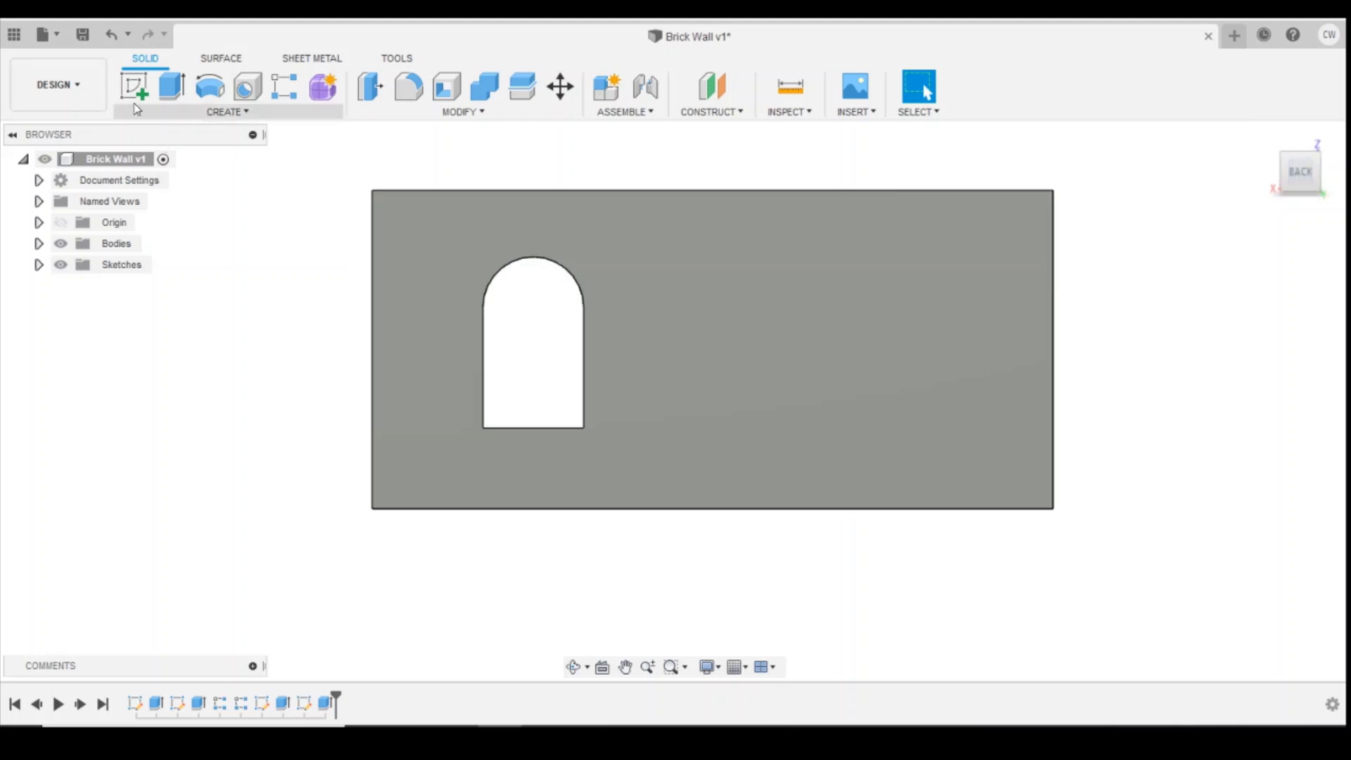
left_click(134, 86)
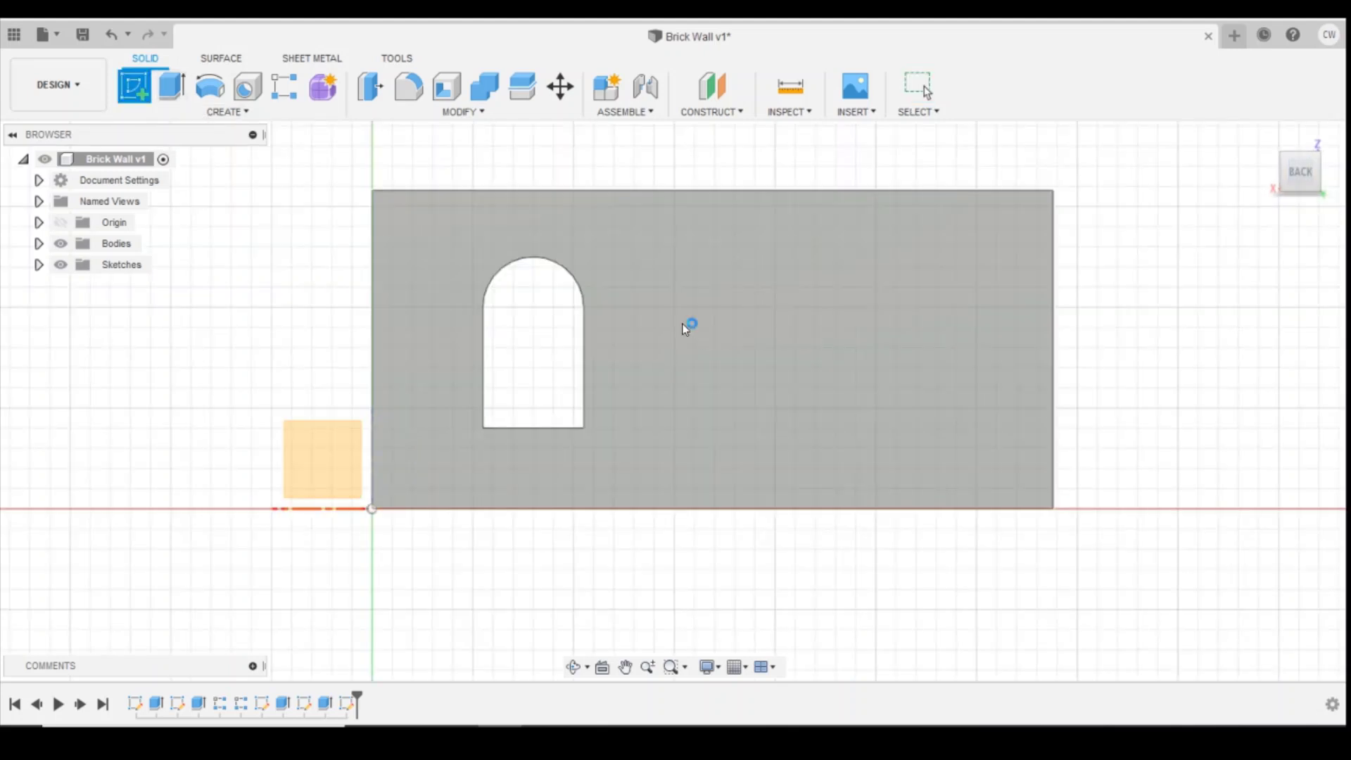
left_click(689, 326)
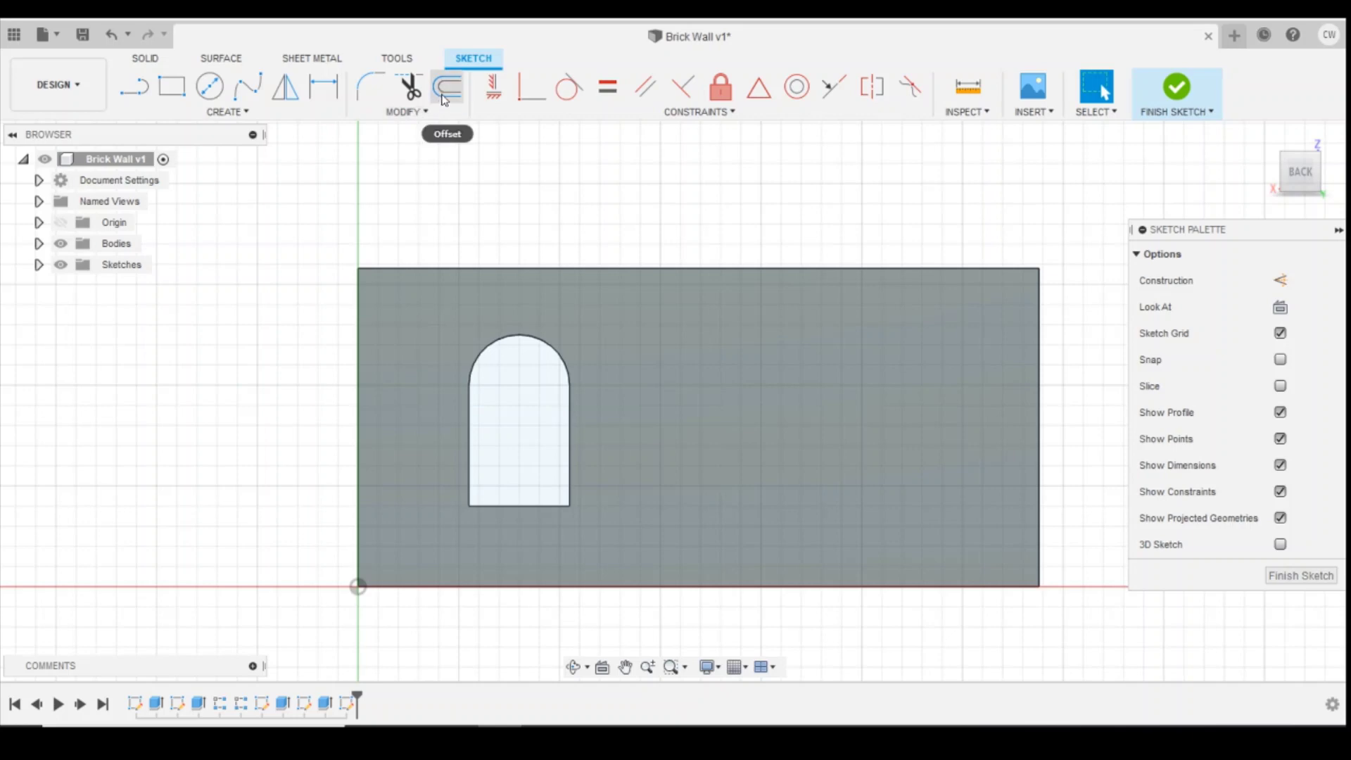
Offset the arched opening's outline inward by -0.6 mm.
left_click(446, 86)
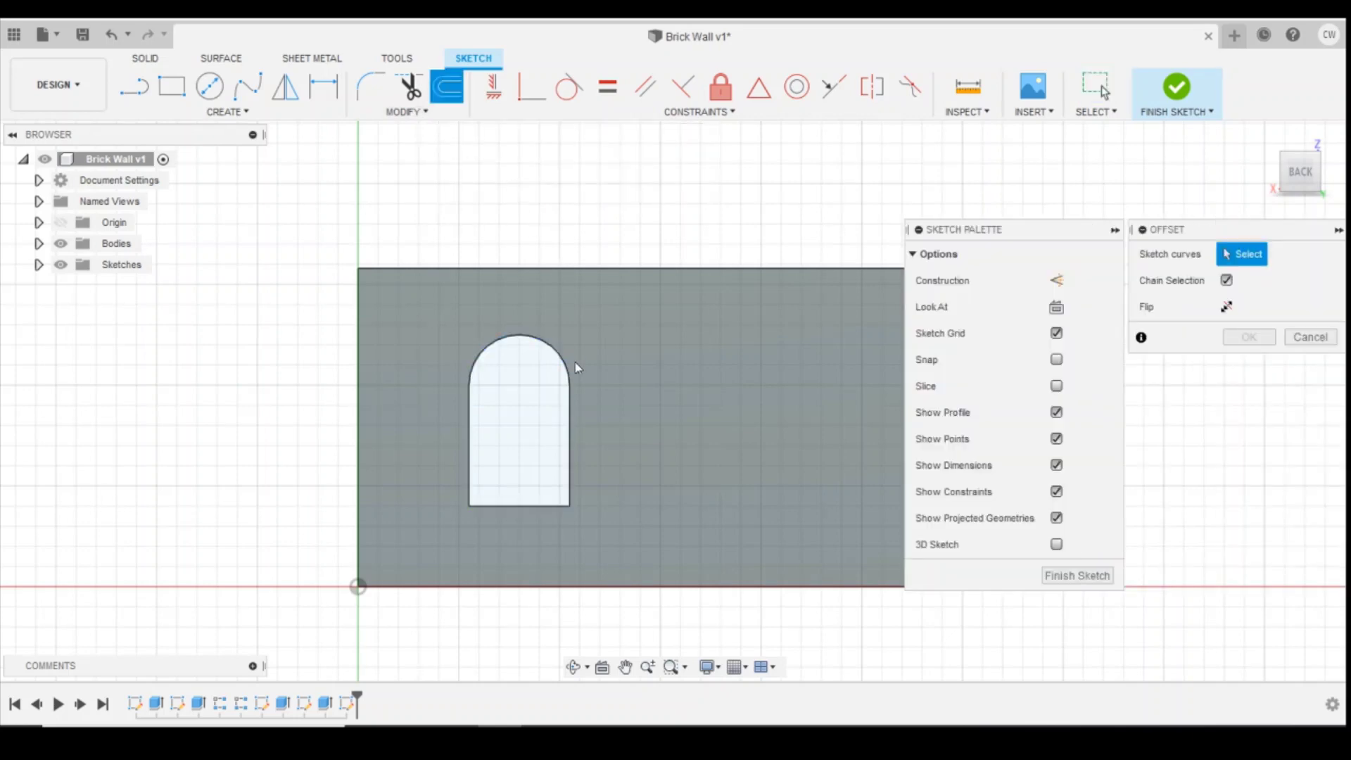
scroll(580, 362, "up", 2)
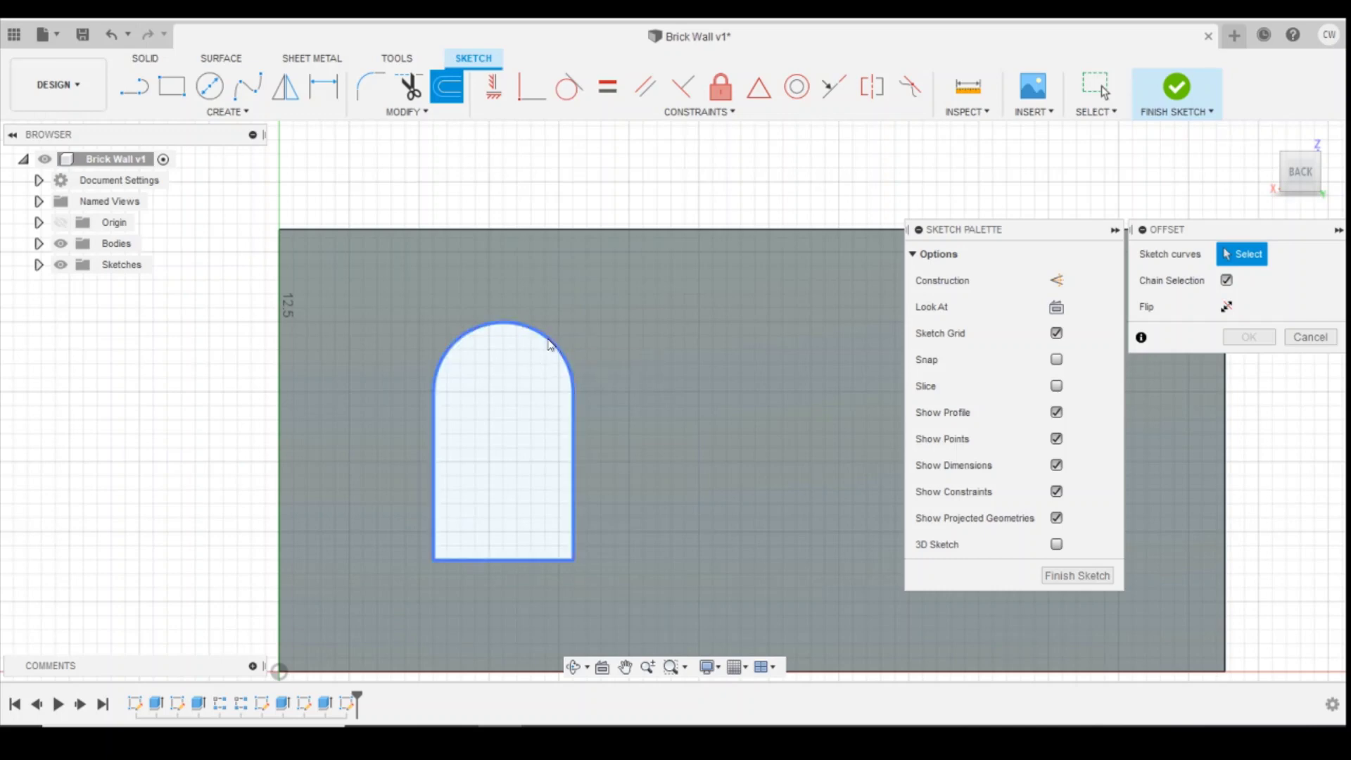
left_click(478, 329)
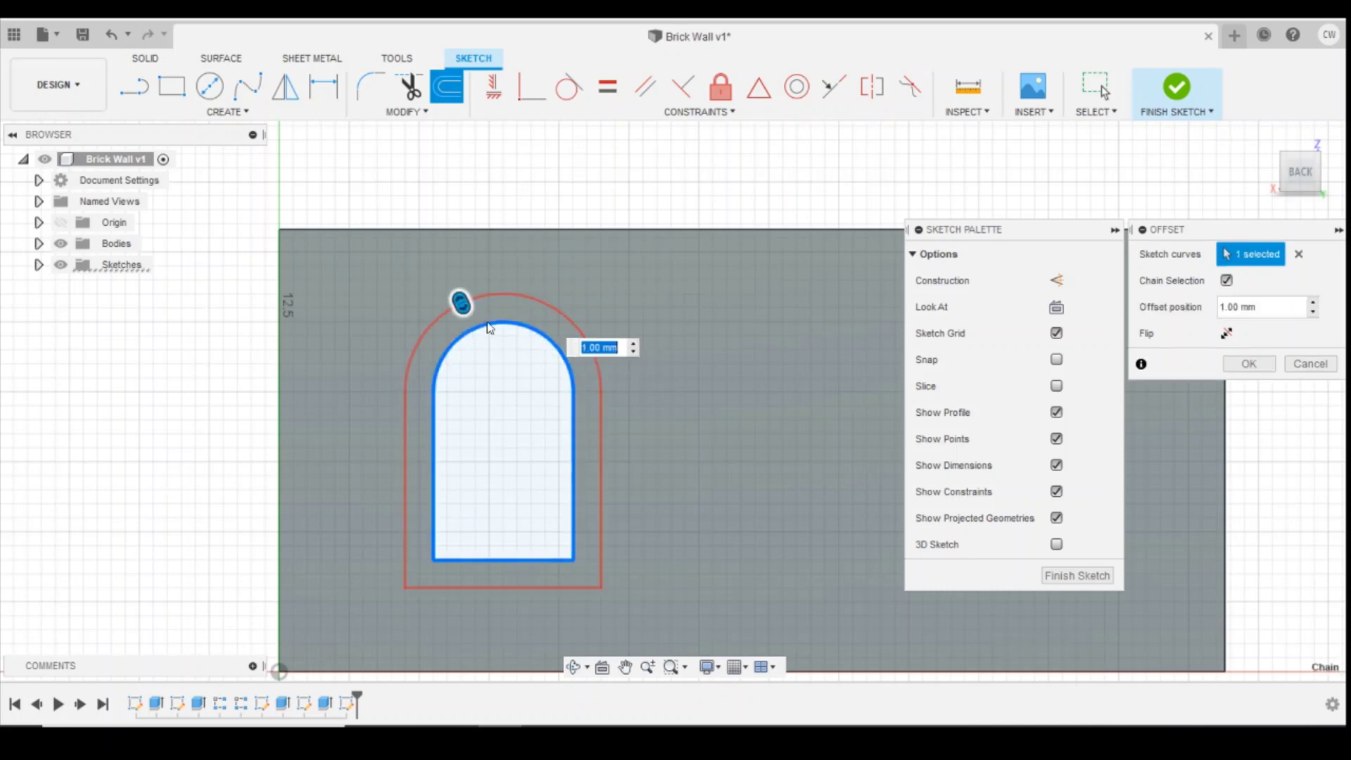
left_click_drag(465, 306, 483, 347)
type("-")
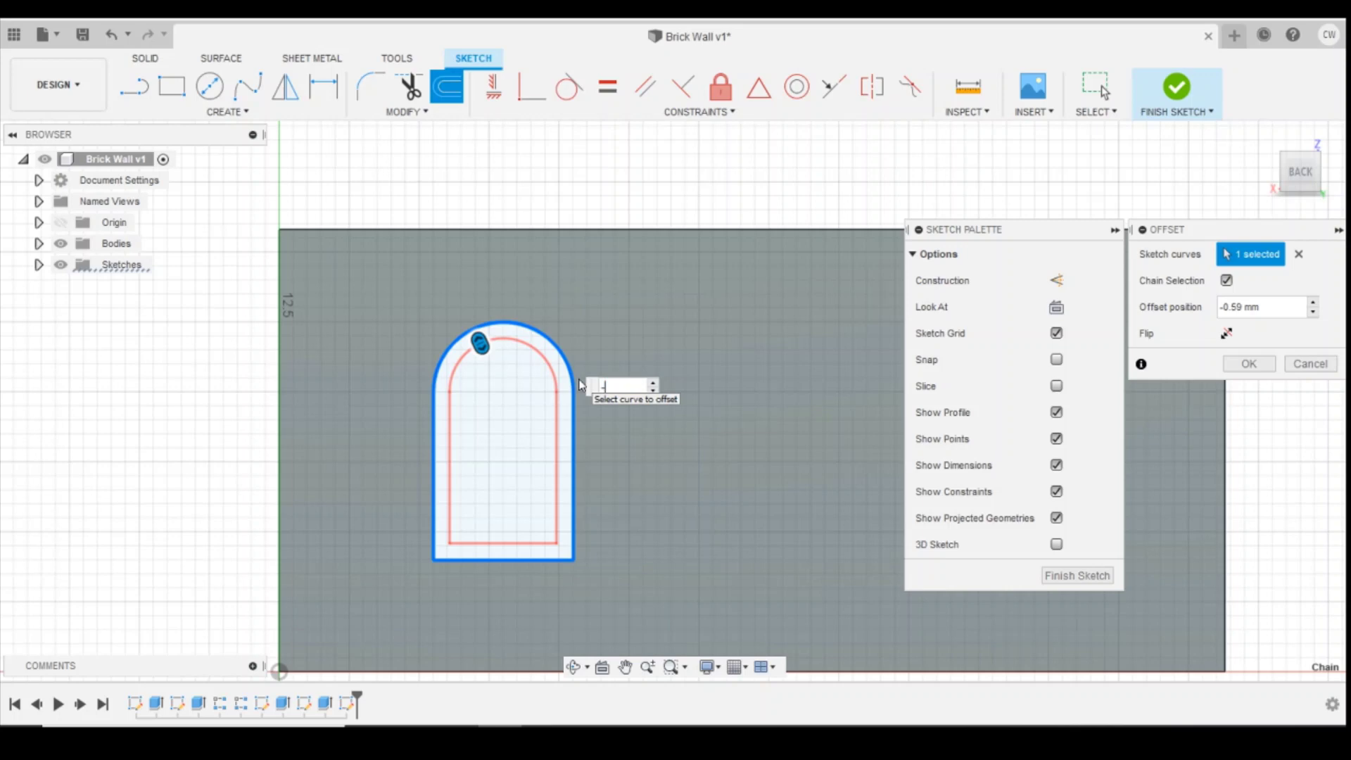
type("0.6")
left_click(1246, 366)
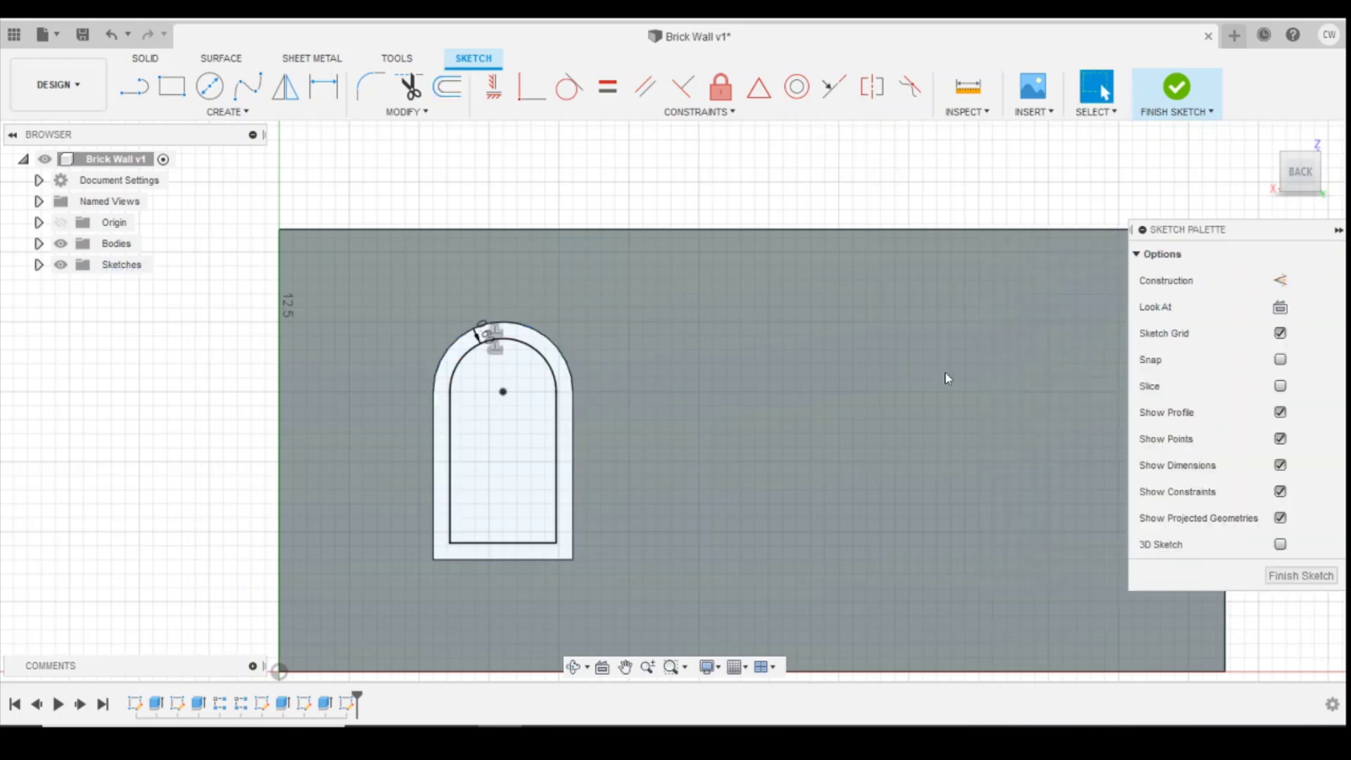
scroll(571, 458, "up", 2)
scroll(384, 645, "down", 2)
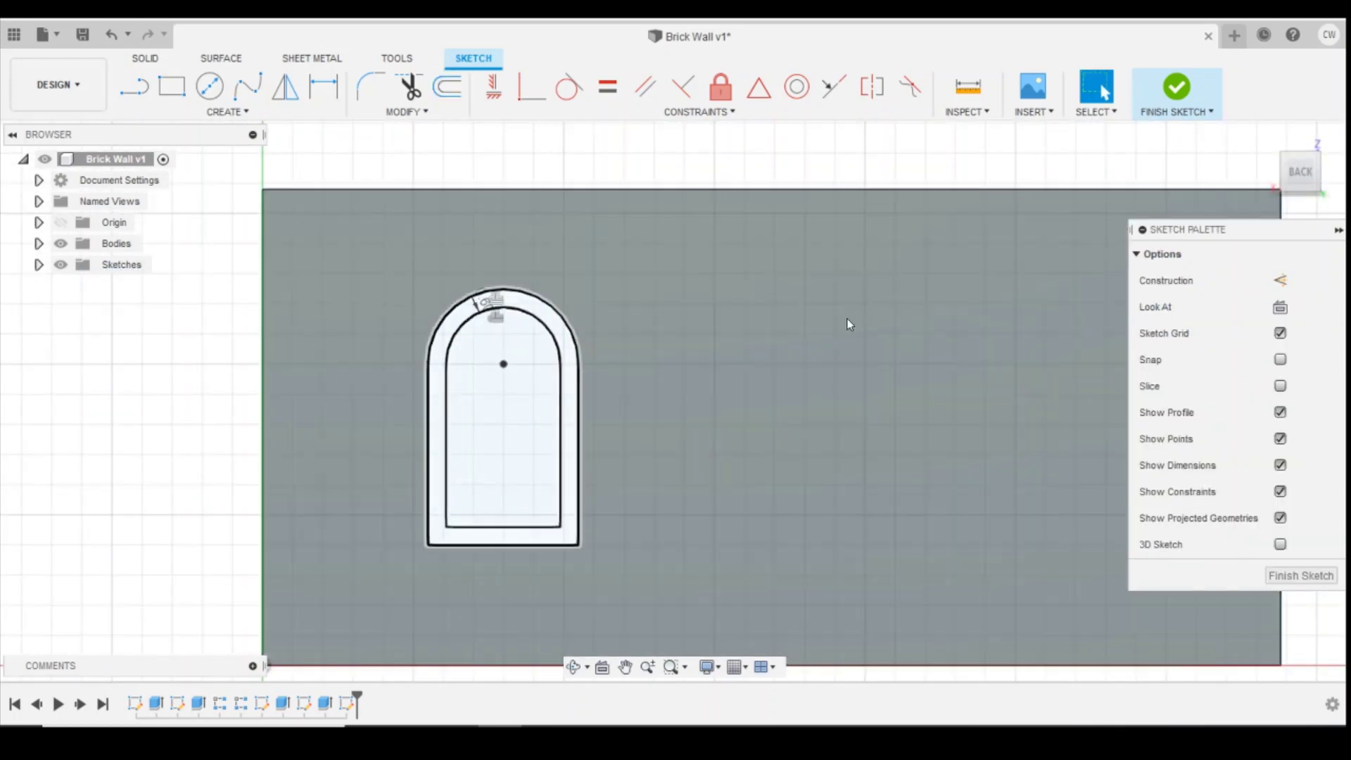
scroll(380, 190, "up", 2)
scroll(474, 312, "down", 2)
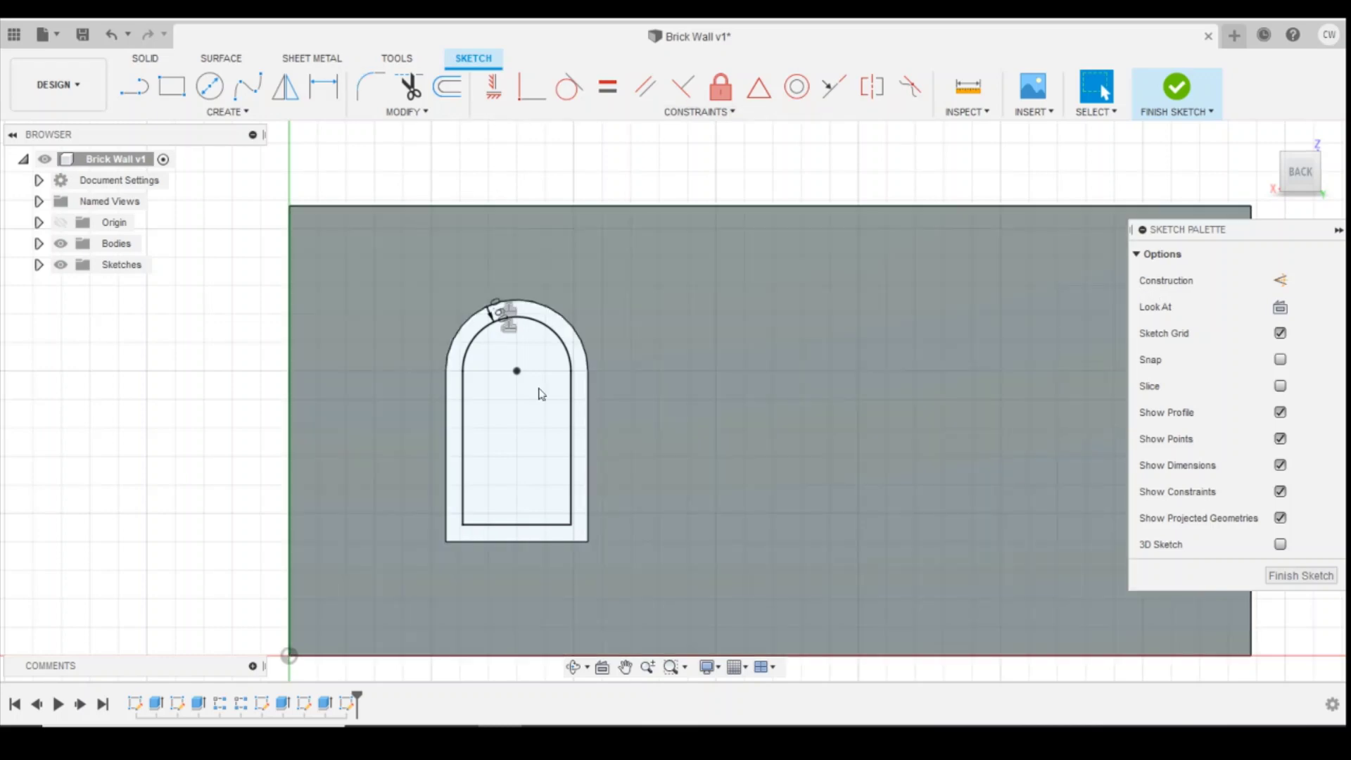
scroll(582, 365, "up", 1)
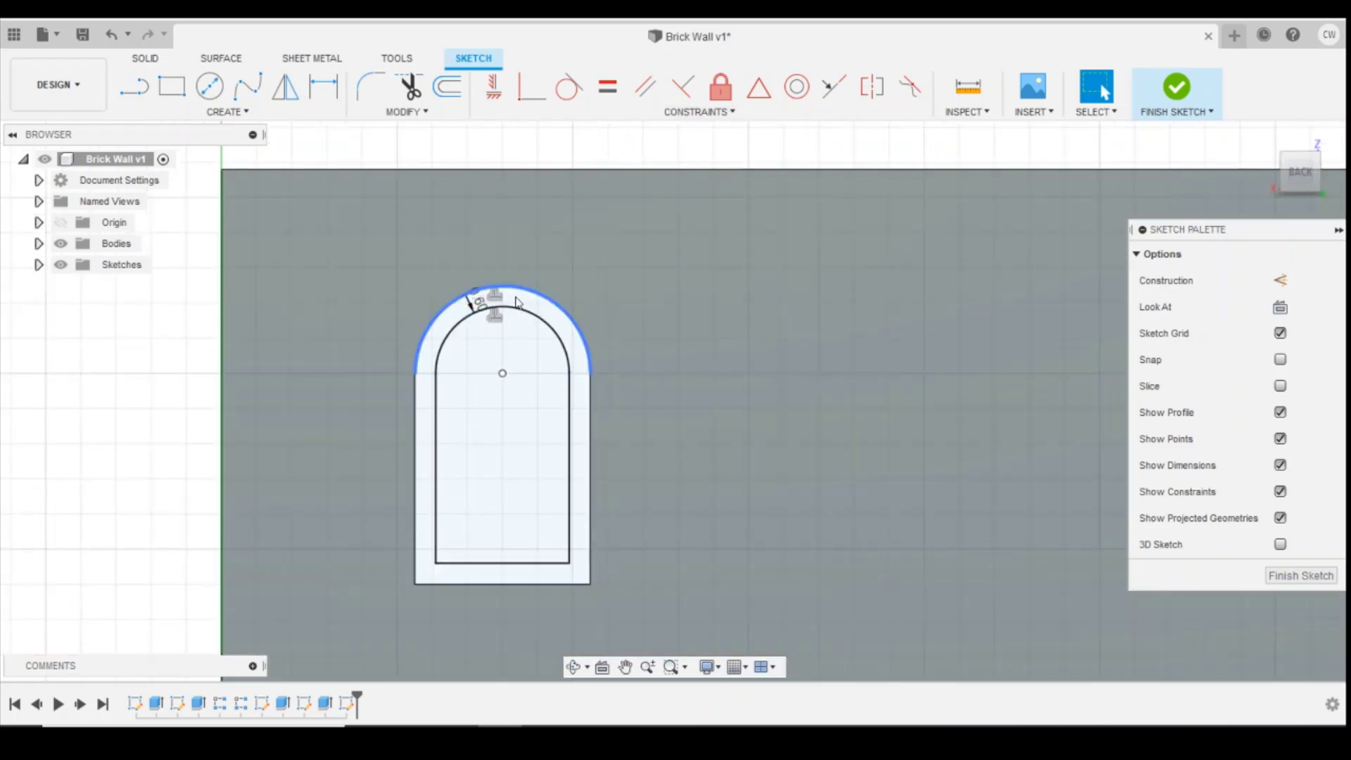
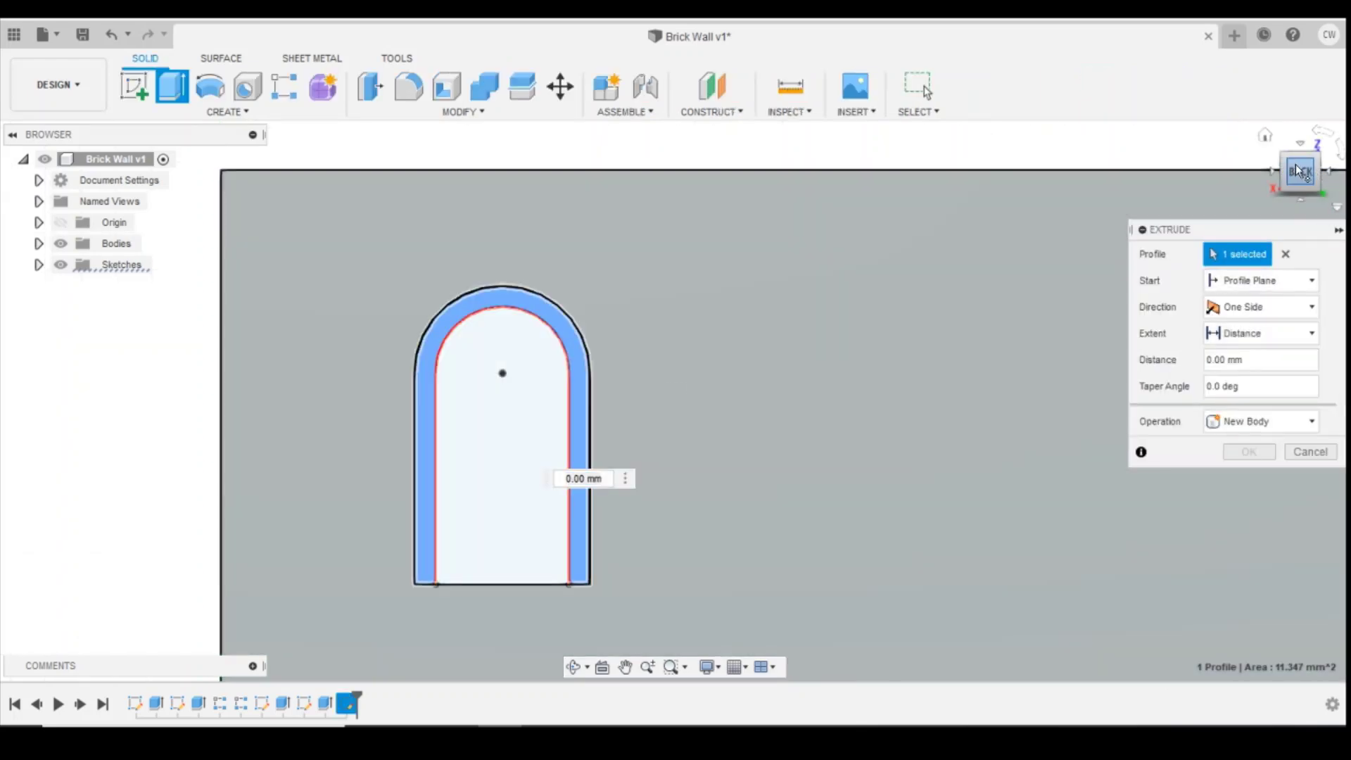
Extrude the arched frame profile by -1.2 mm toward the brick side as a new body.
left_click_drag(1293, 169, 1306, 180)
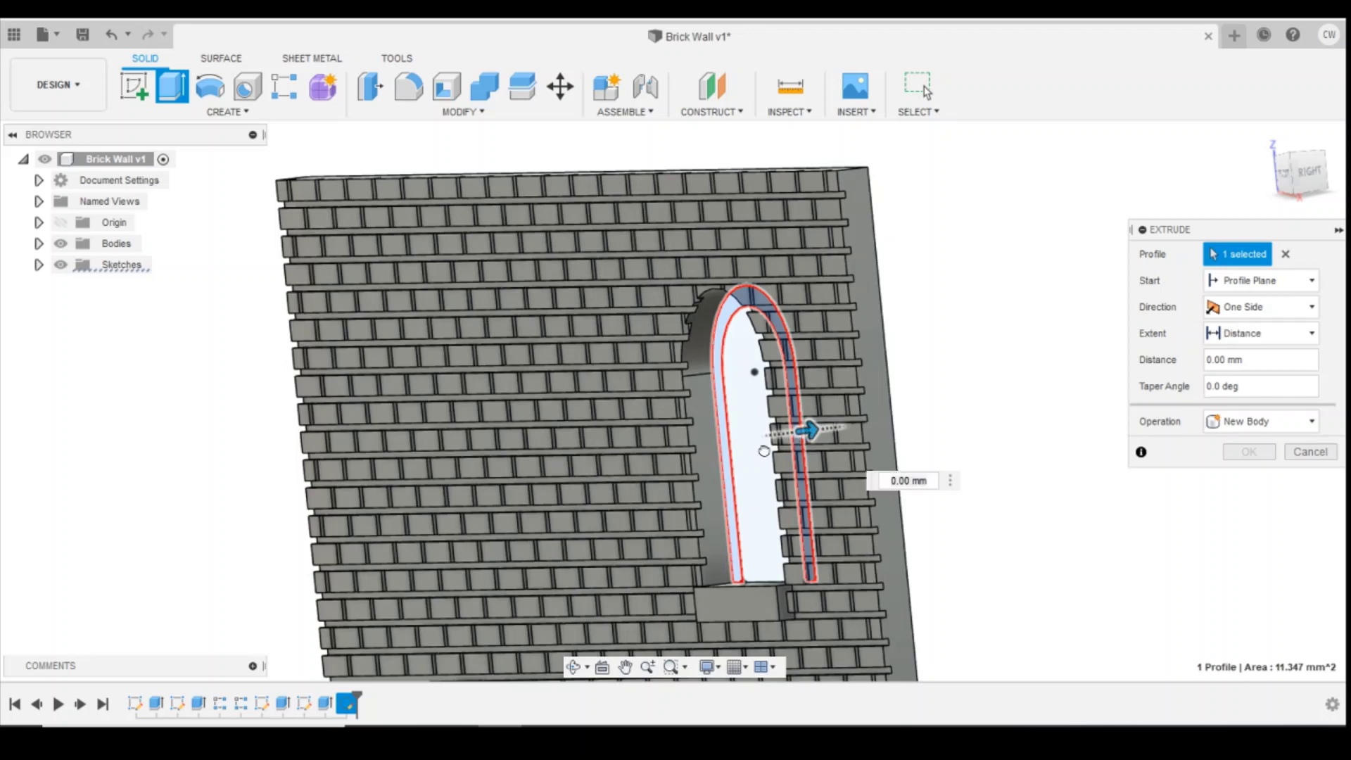
left_click_drag(761, 451, 715, 443)
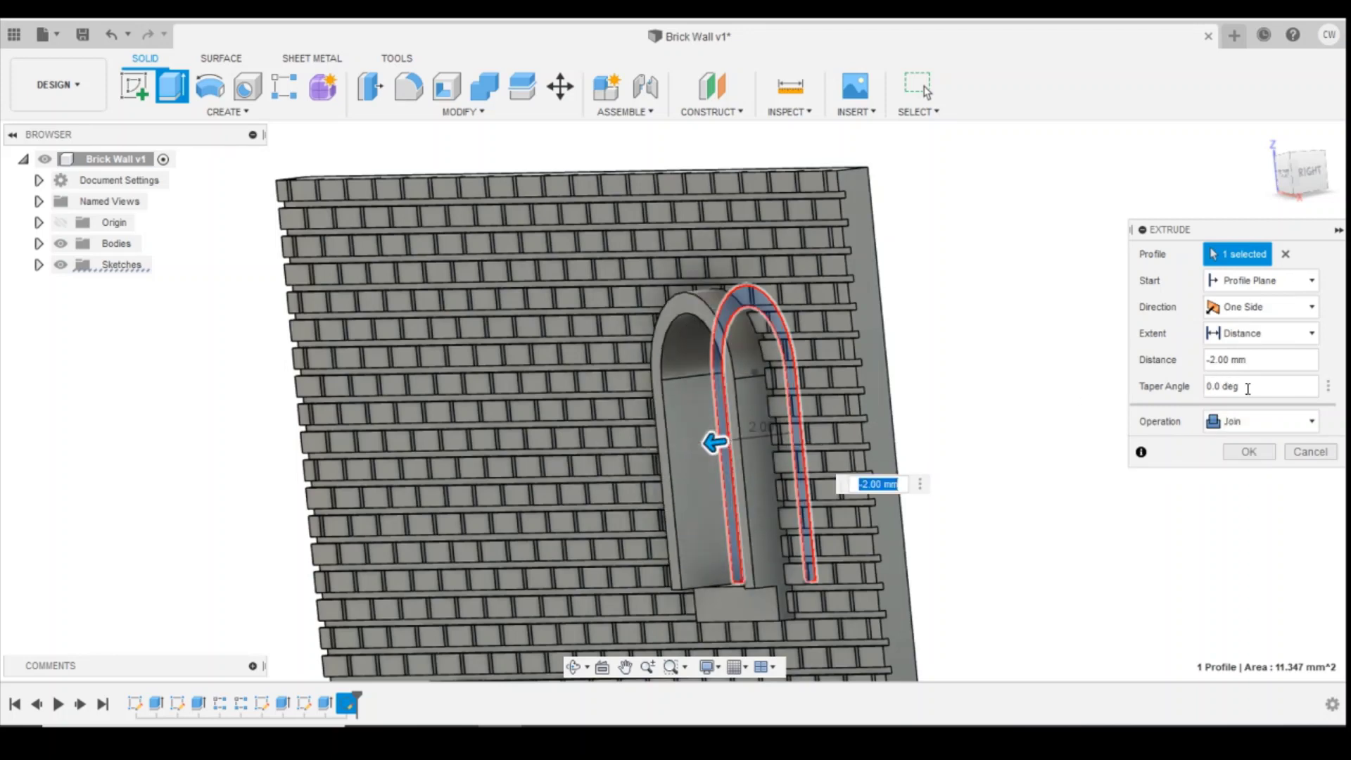
left_click(1260, 361)
type("-1.2")
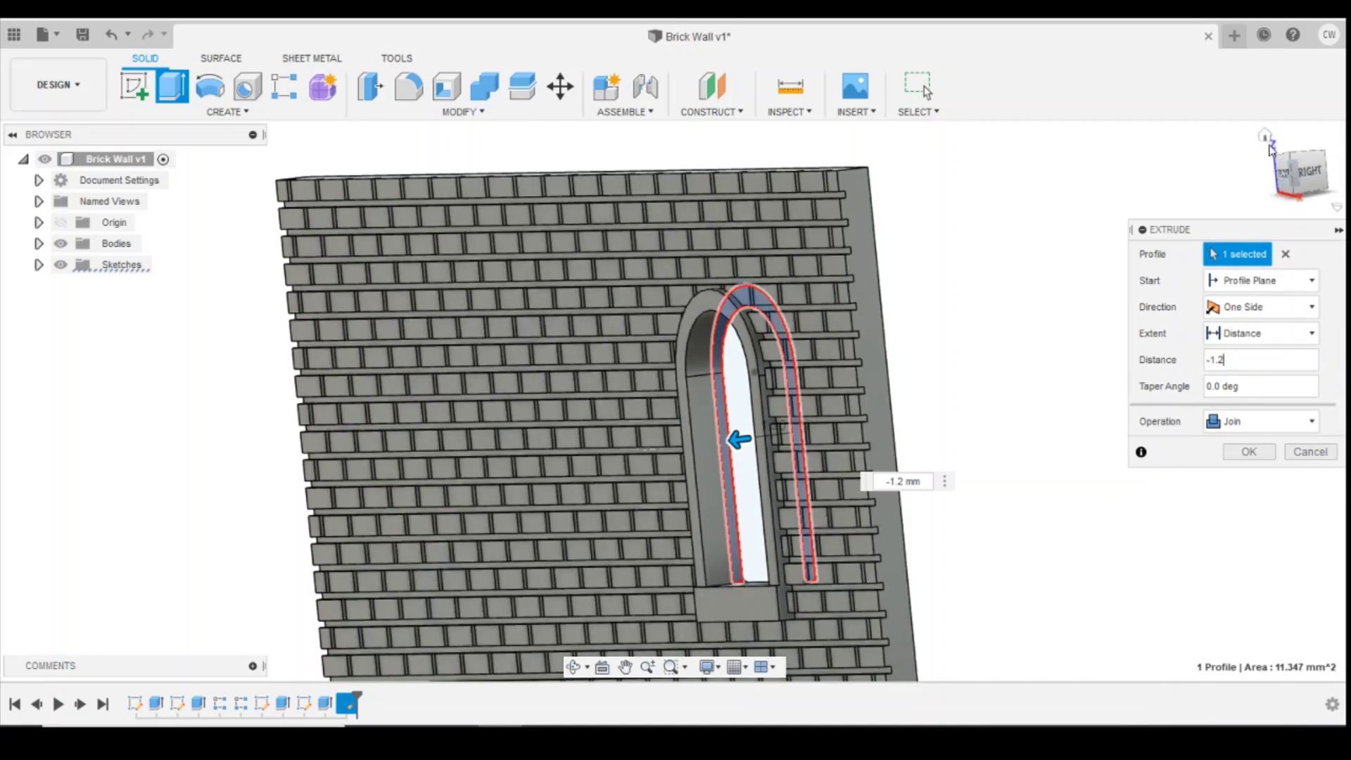
left_click(1267, 137)
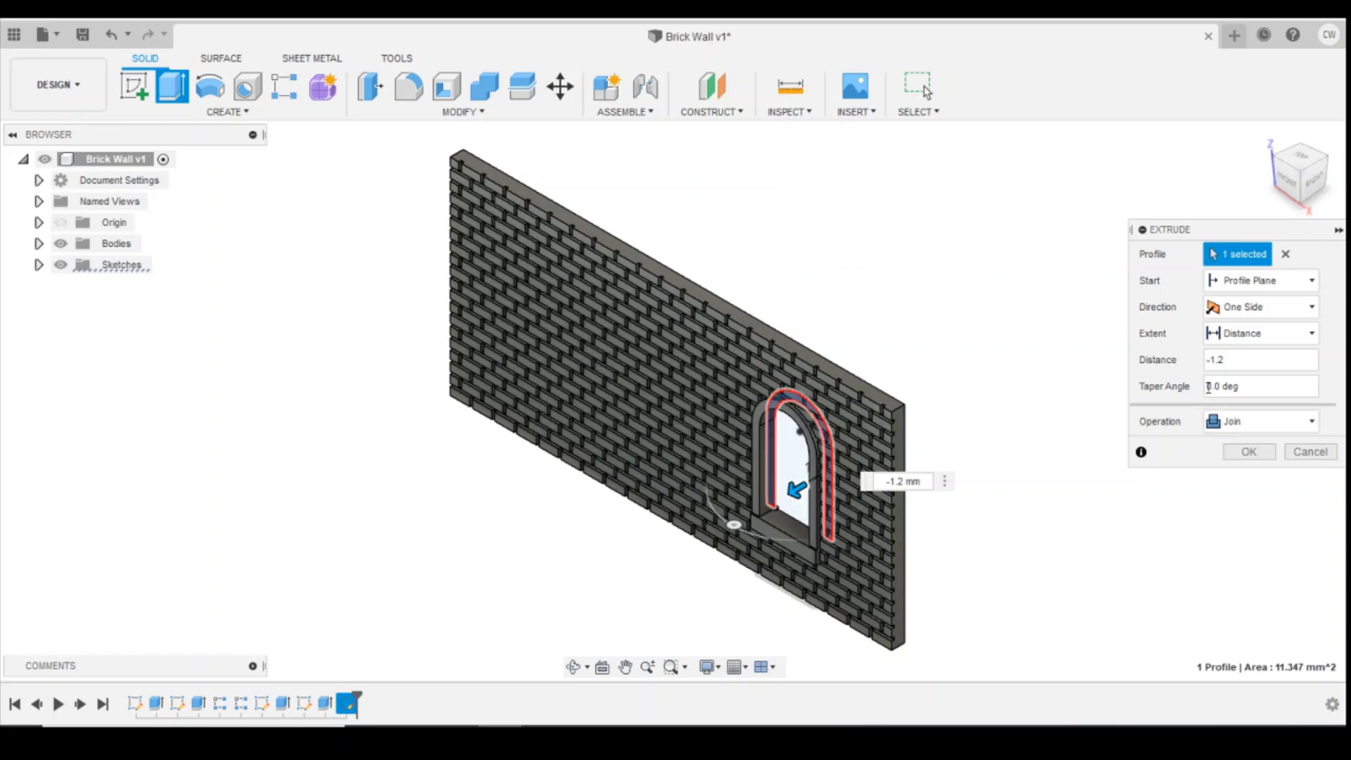
left_click(1228, 421)
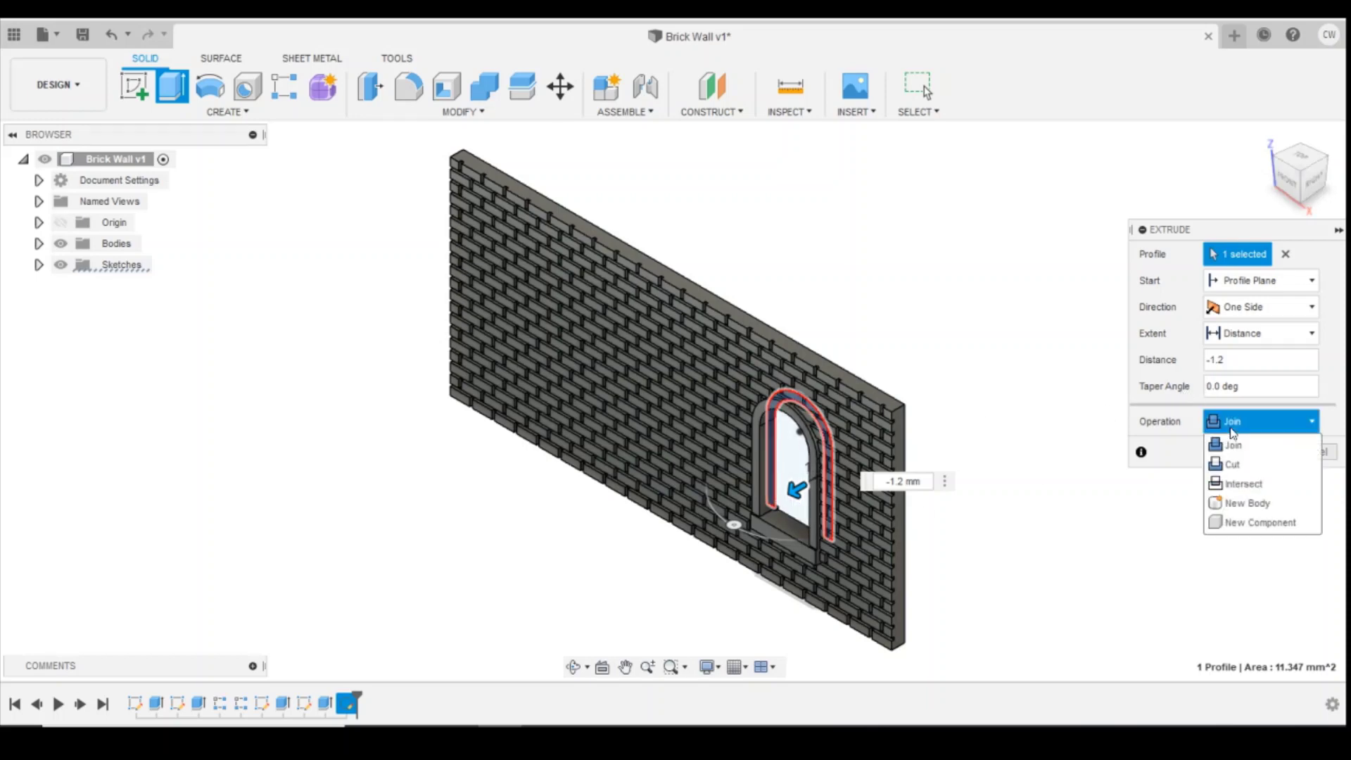
left_click(1245, 504)
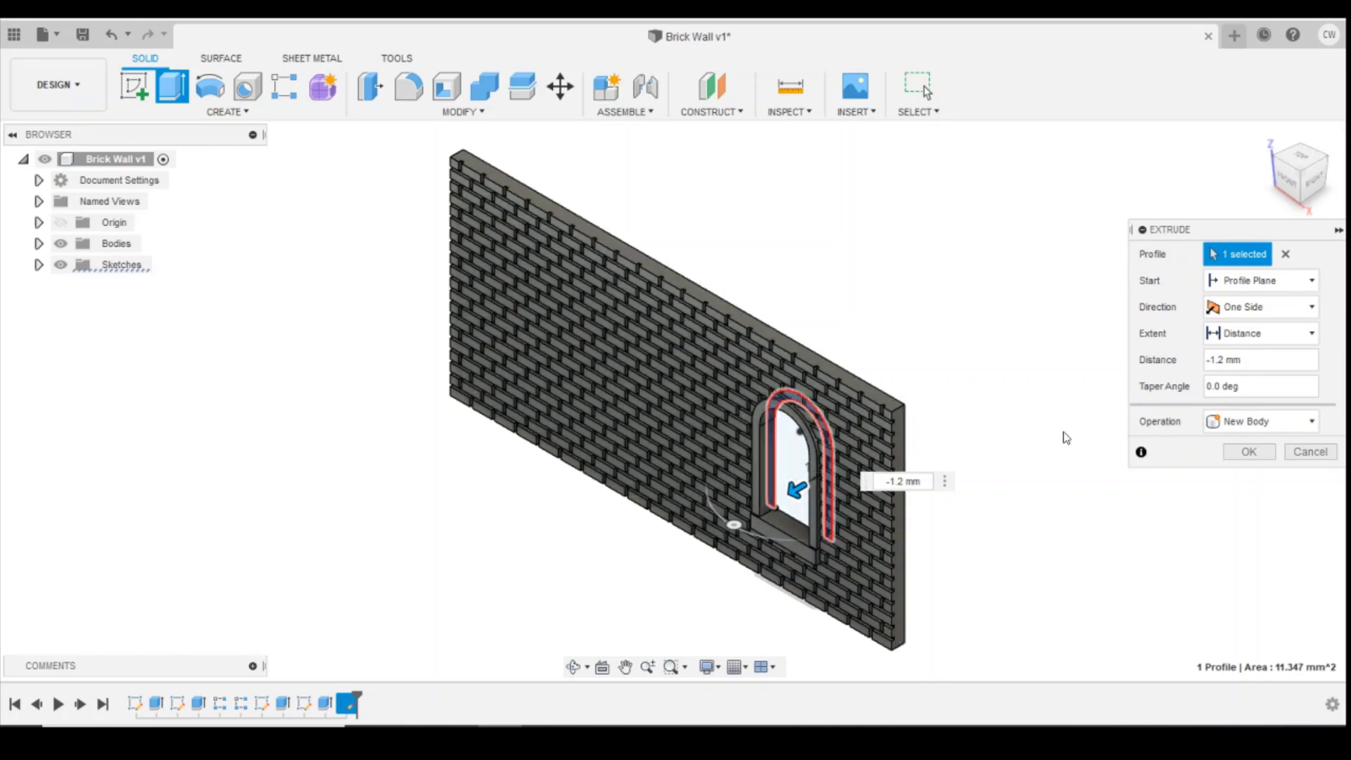
left_click(1248, 454)
Check the wall and arched frame as separate bodies by hiding and showing each one.
middle_click_drag(669, 386, 195, 242, "shift")
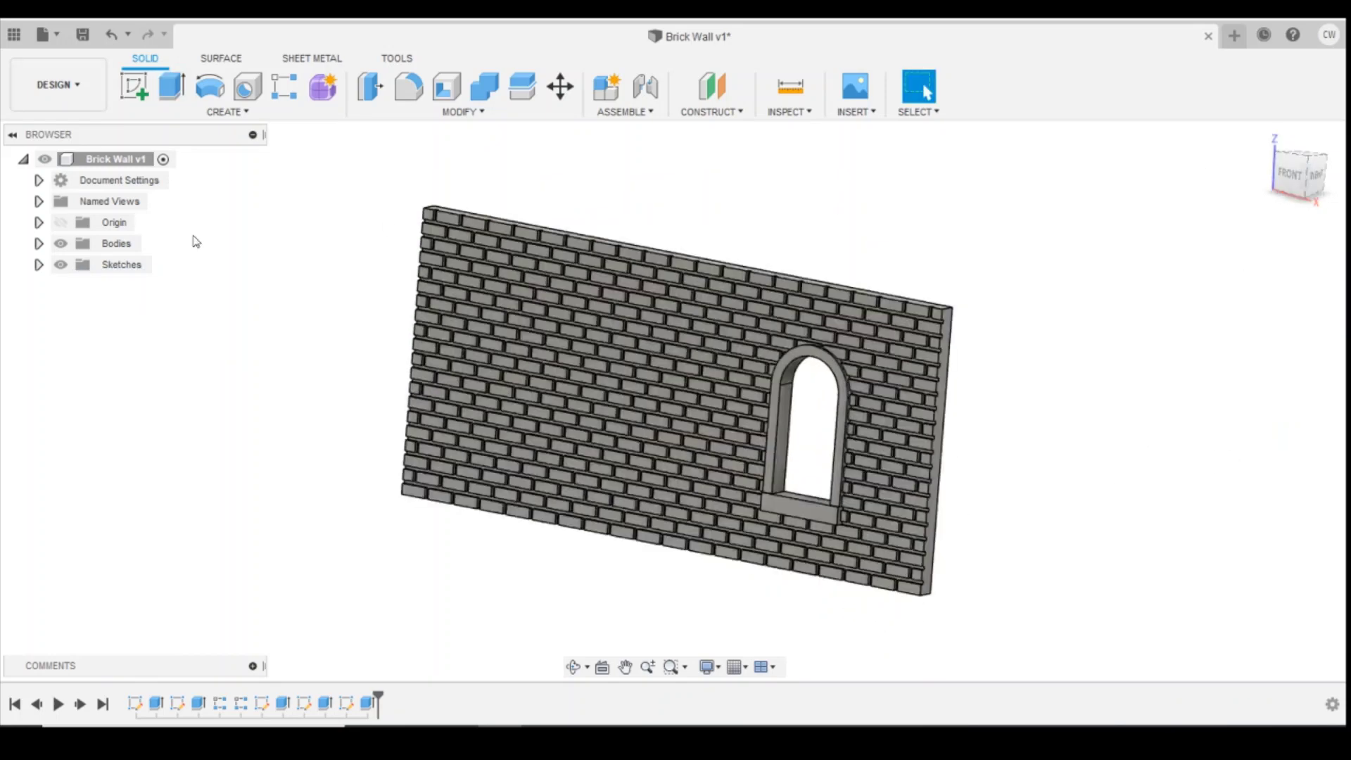
left_click(39, 243)
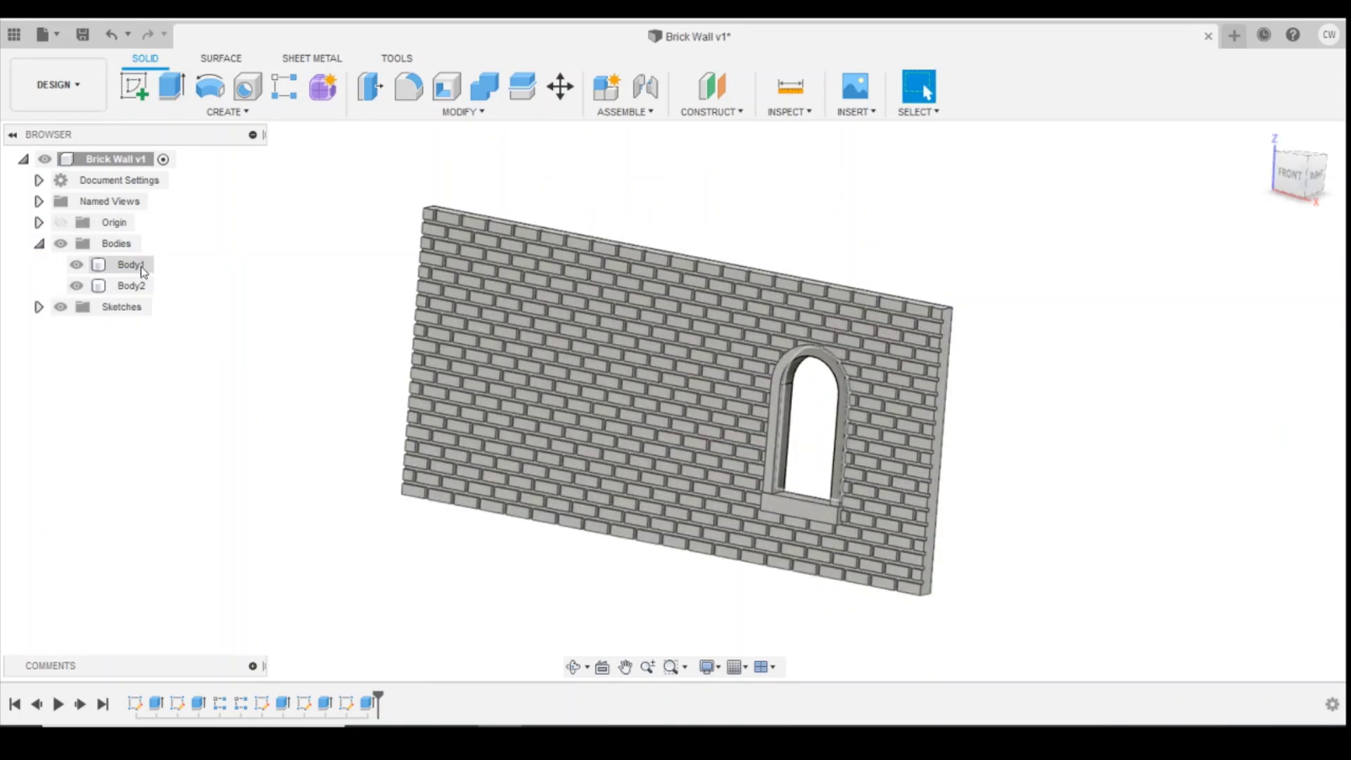
left_click(76, 265)
left_click(77, 265)
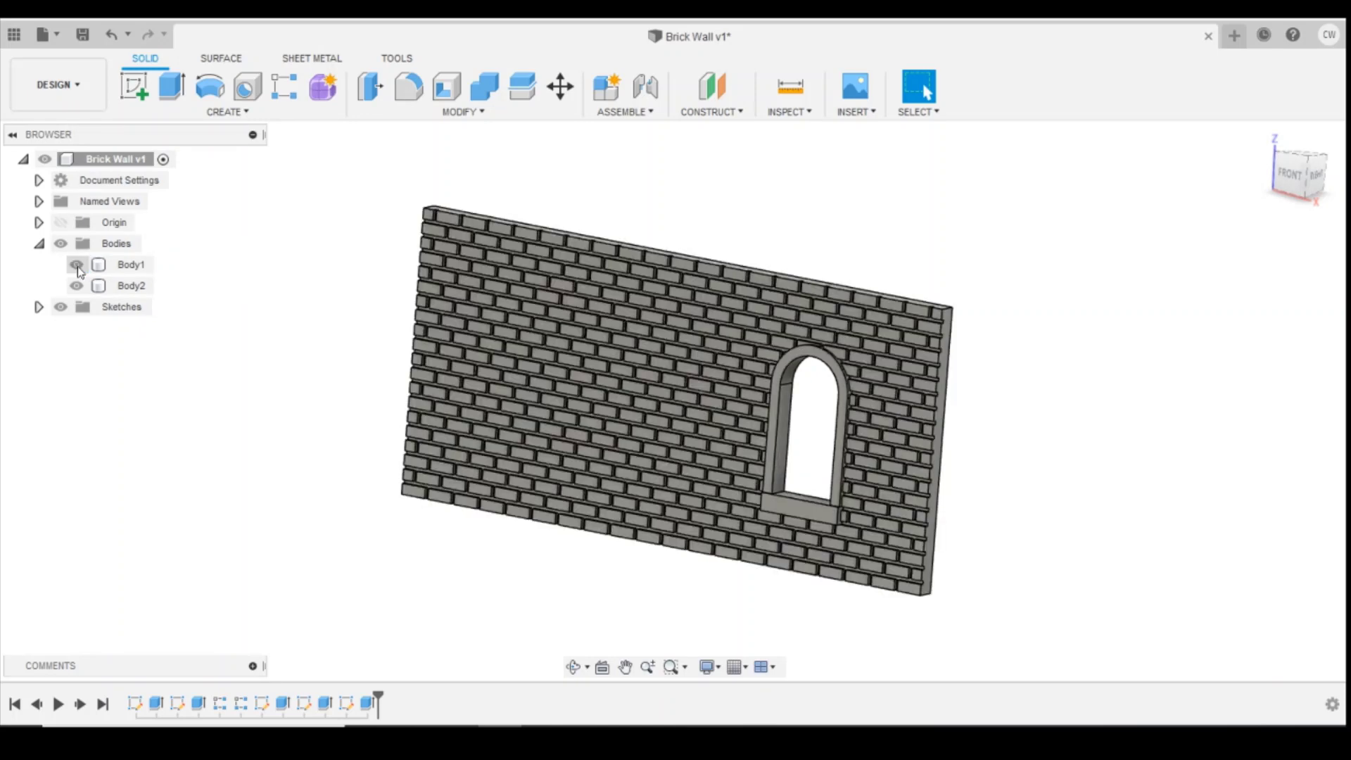
left_click(77, 287)
left_click(76, 287)
Start a sketch on the front face of the arched frame, near the base of its left leg.
left_click(1290, 179)
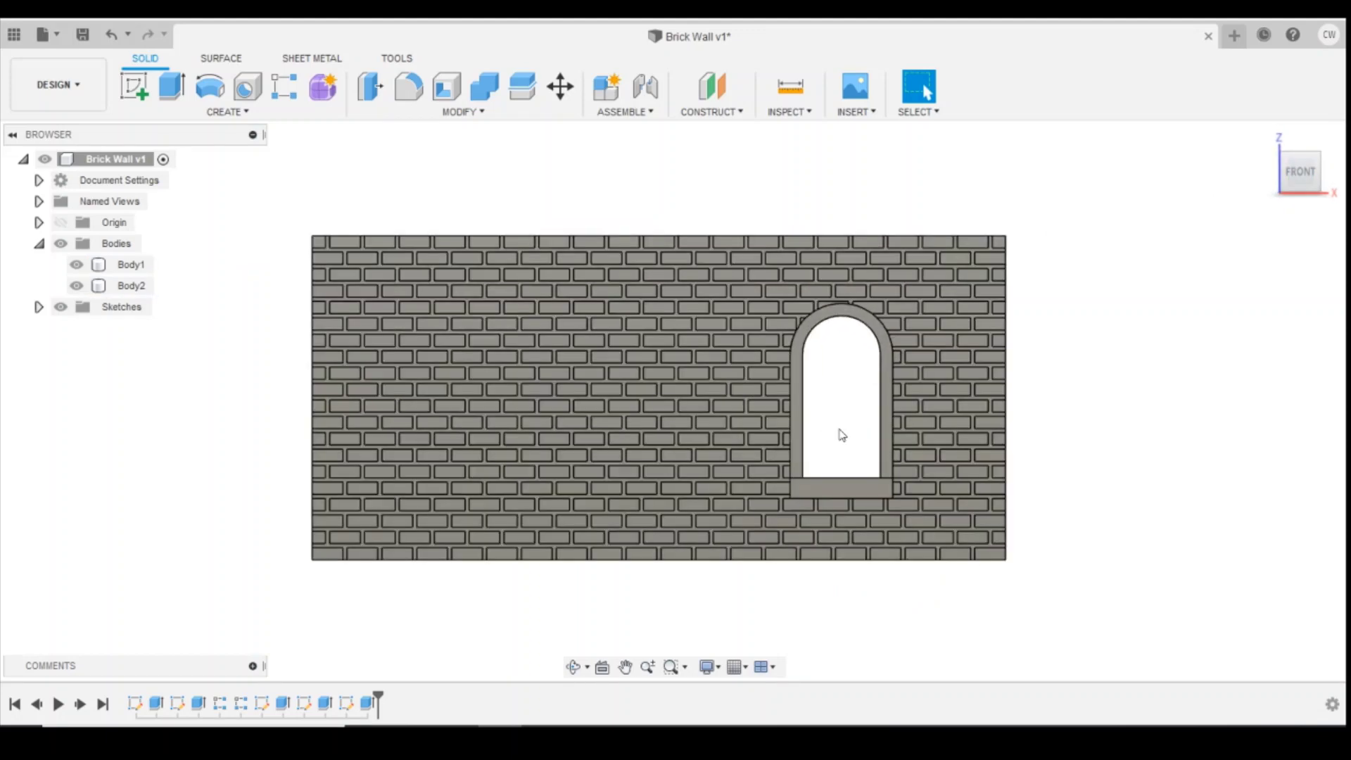
scroll(838, 434, "up", 8)
scroll(777, 508, "up", 3)
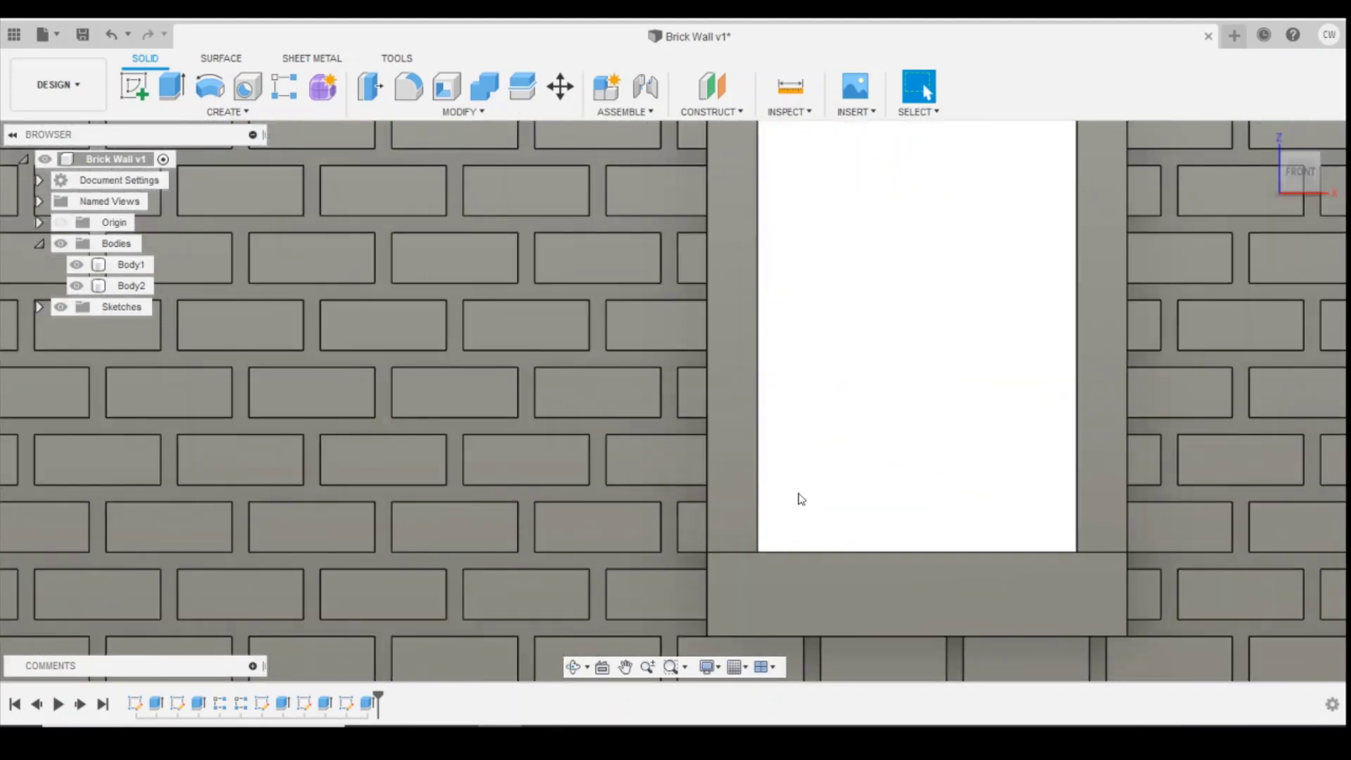
scroll(801, 497, "up", 1)
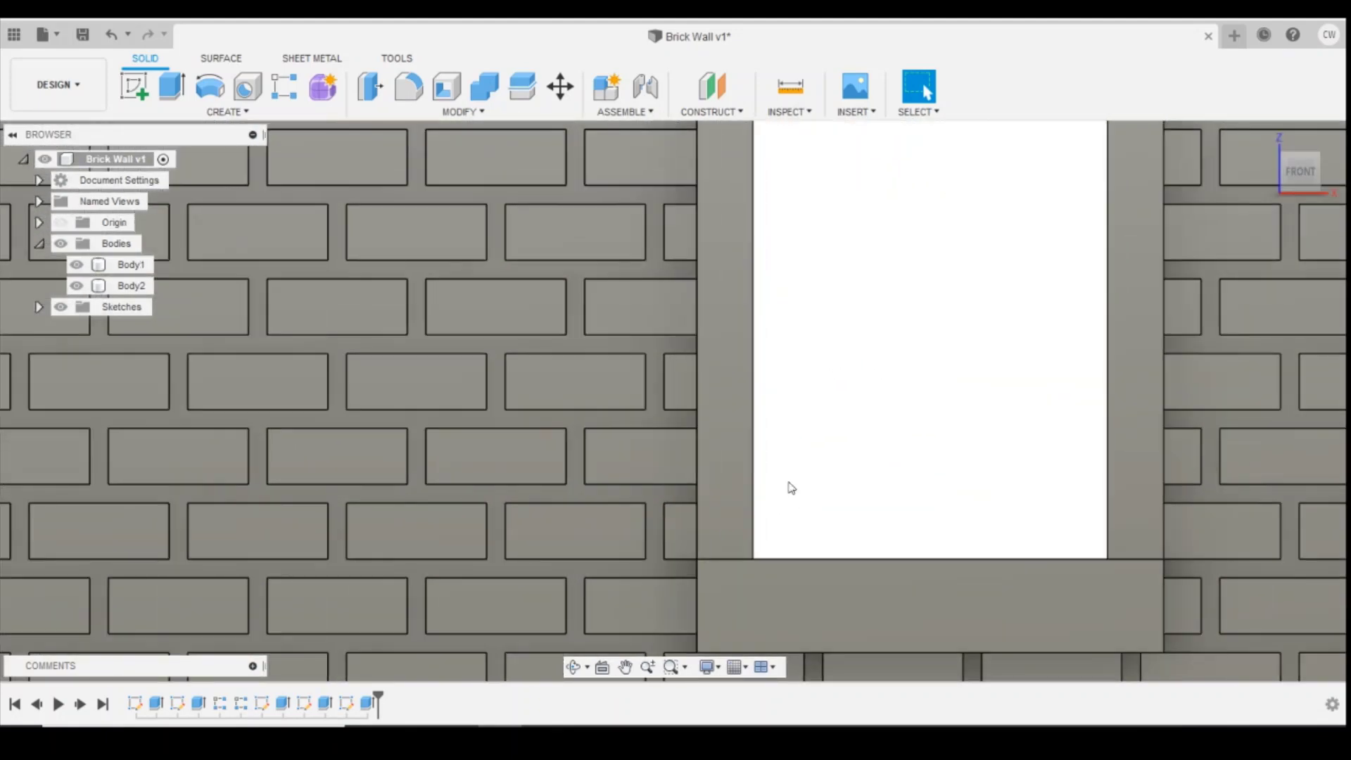
left_click(134, 85)
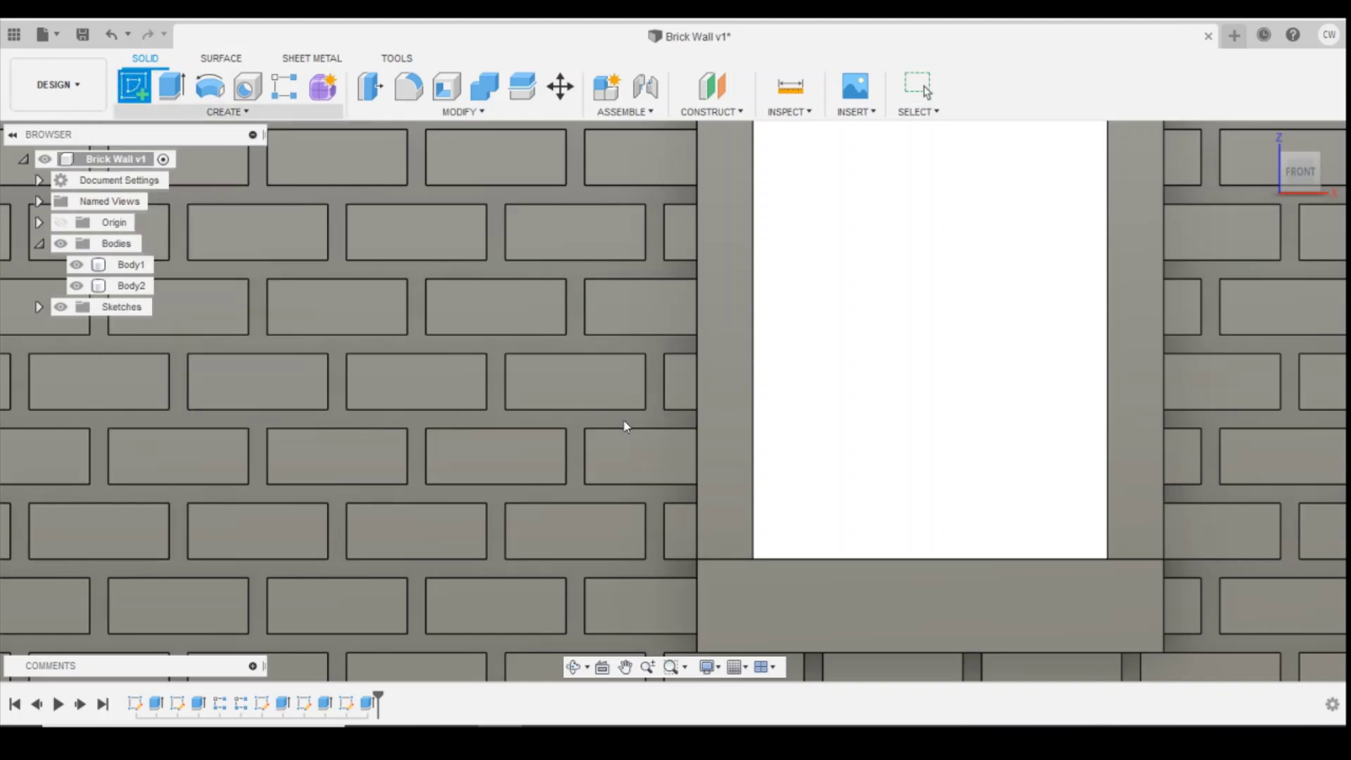
left_click(725, 334)
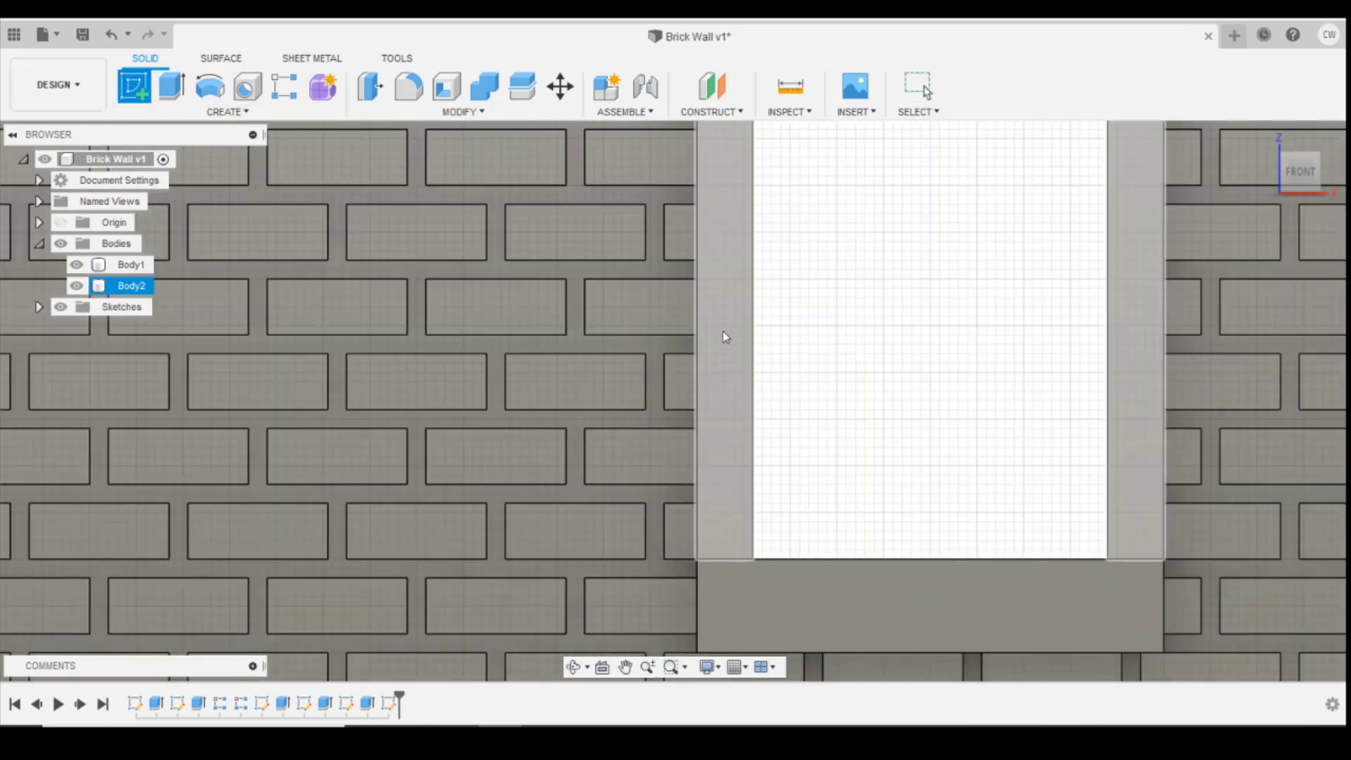
scroll(704, 394, "up", 3)
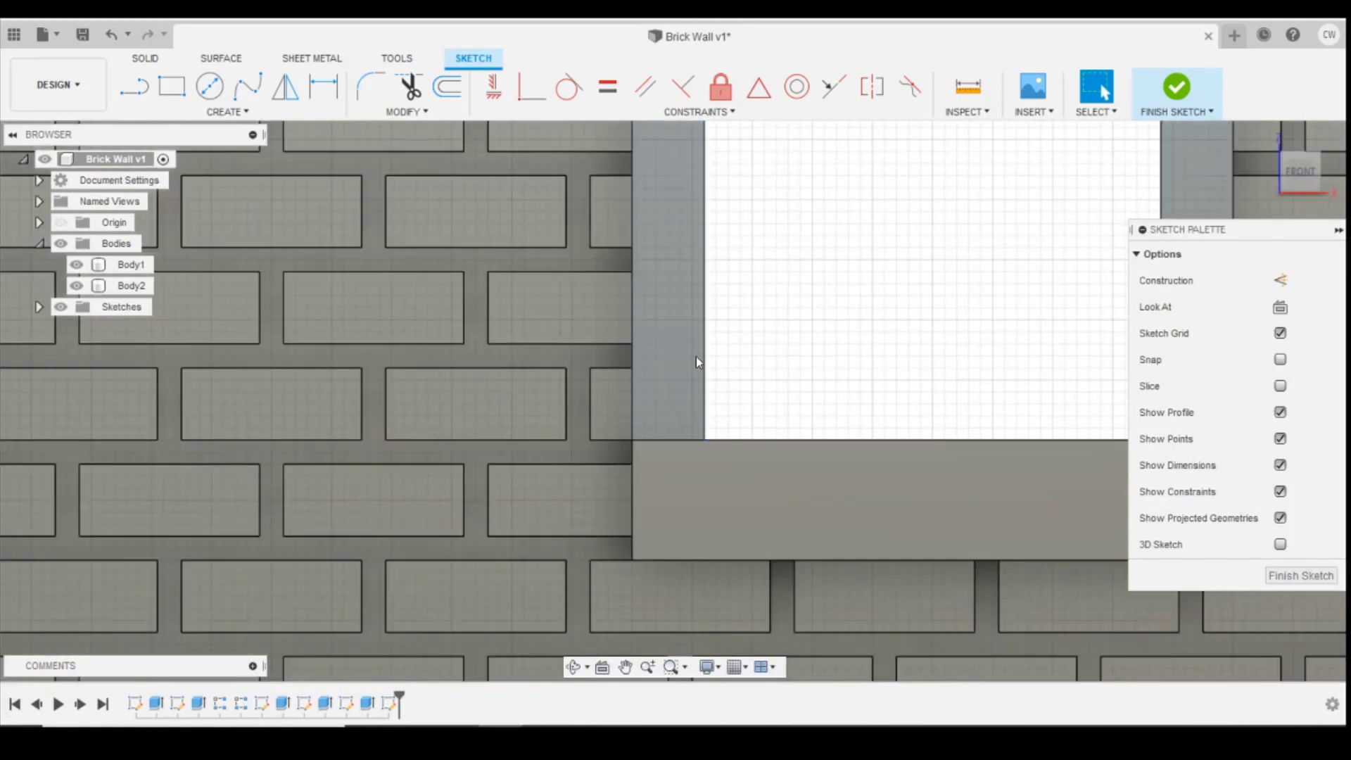
Sketch a two-point rectangle 0.6 mm wide and 0.2 mm high across the frame's left leg, just above the sill.
left_click(169, 87)
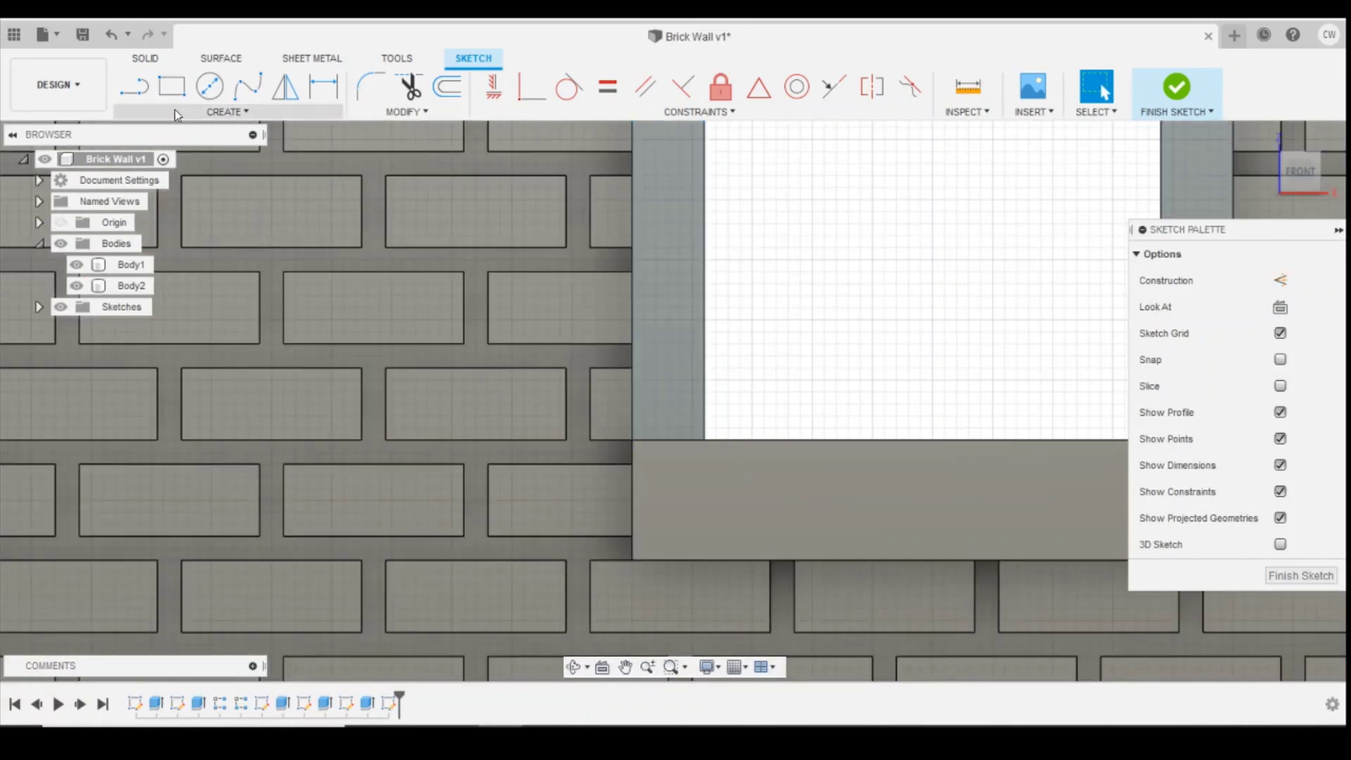
left_click(175, 109)
mouse_move(188, 151)
left_click(295, 151)
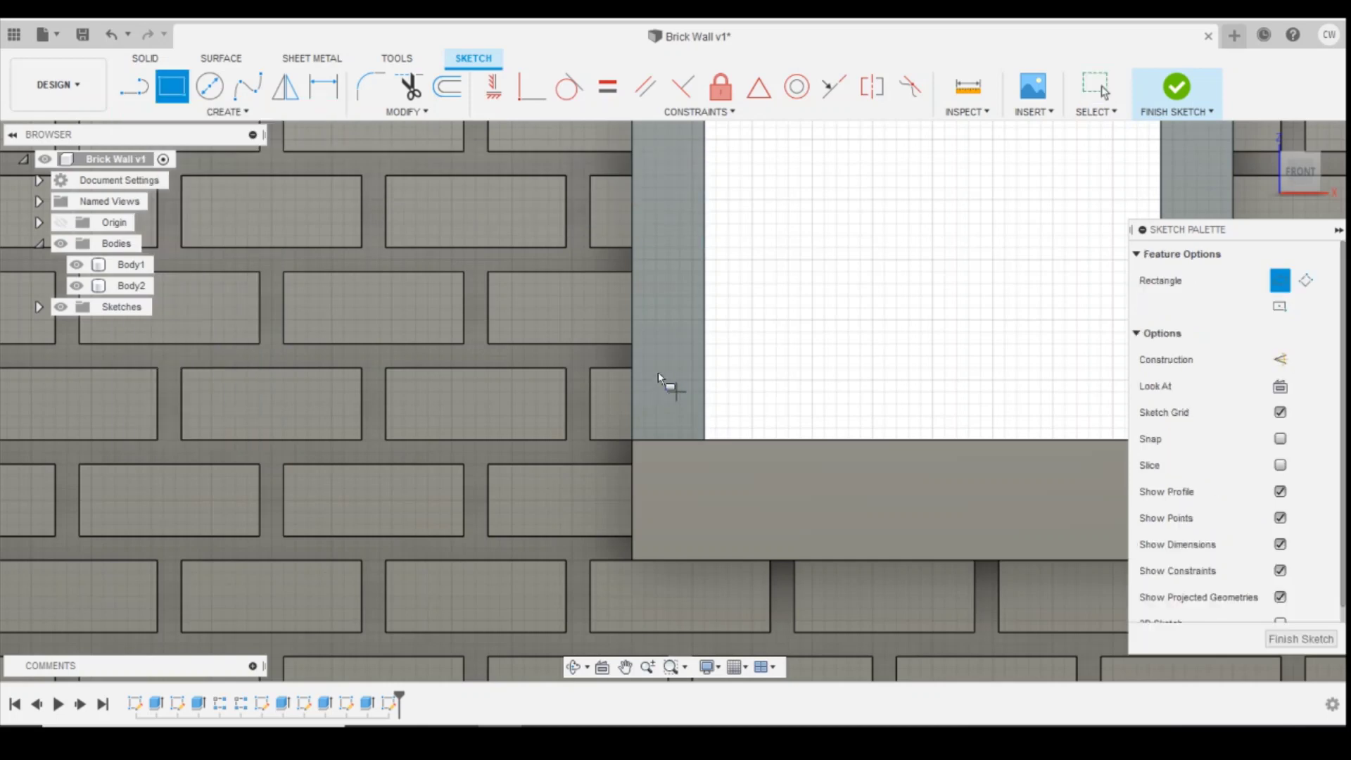
left_click(633, 321)
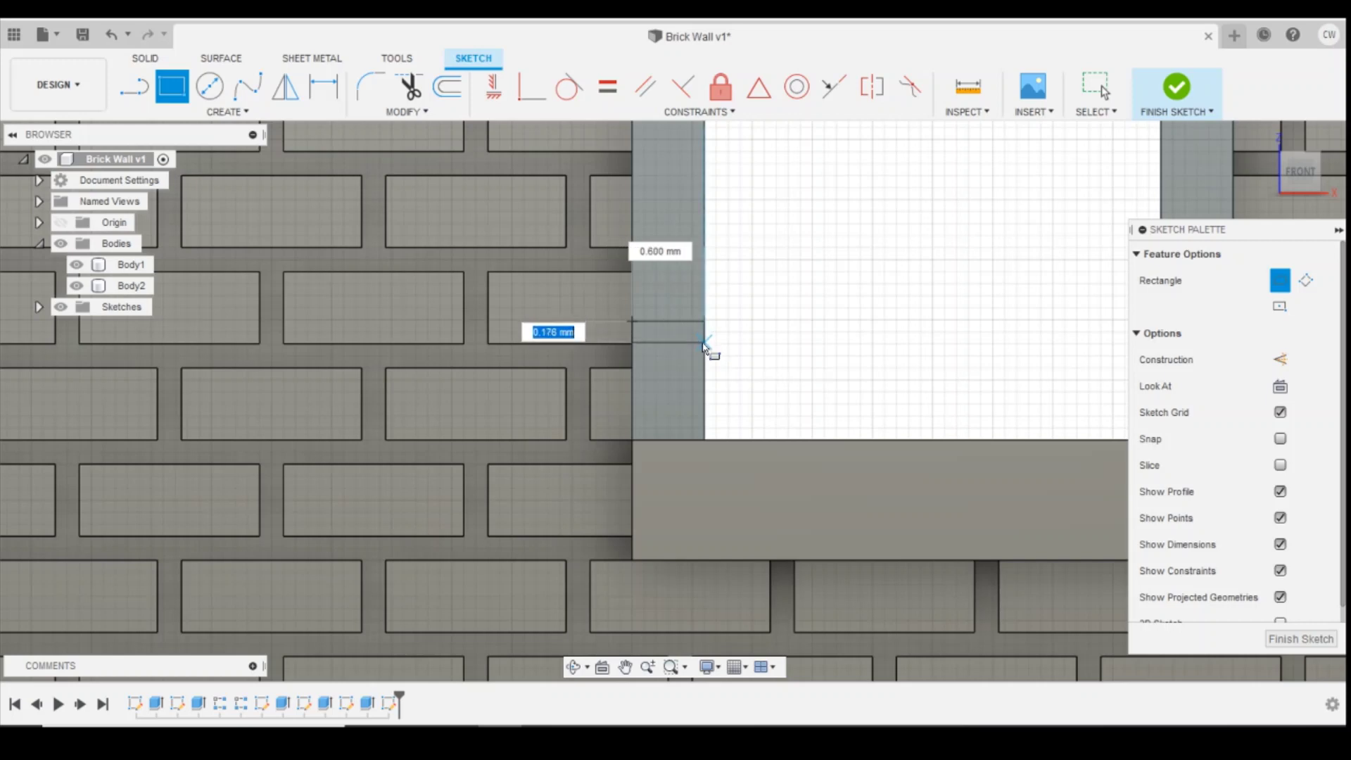
type("0.2")
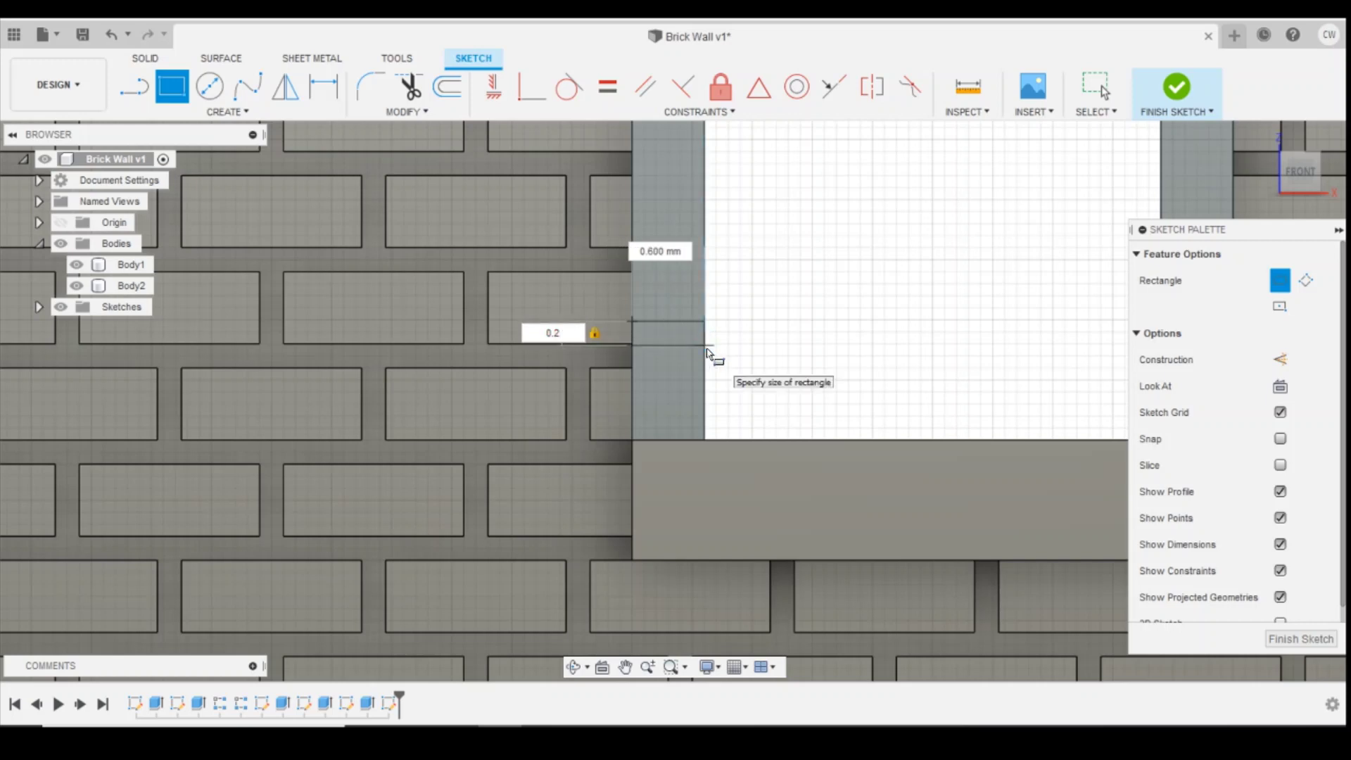
key("Tab")
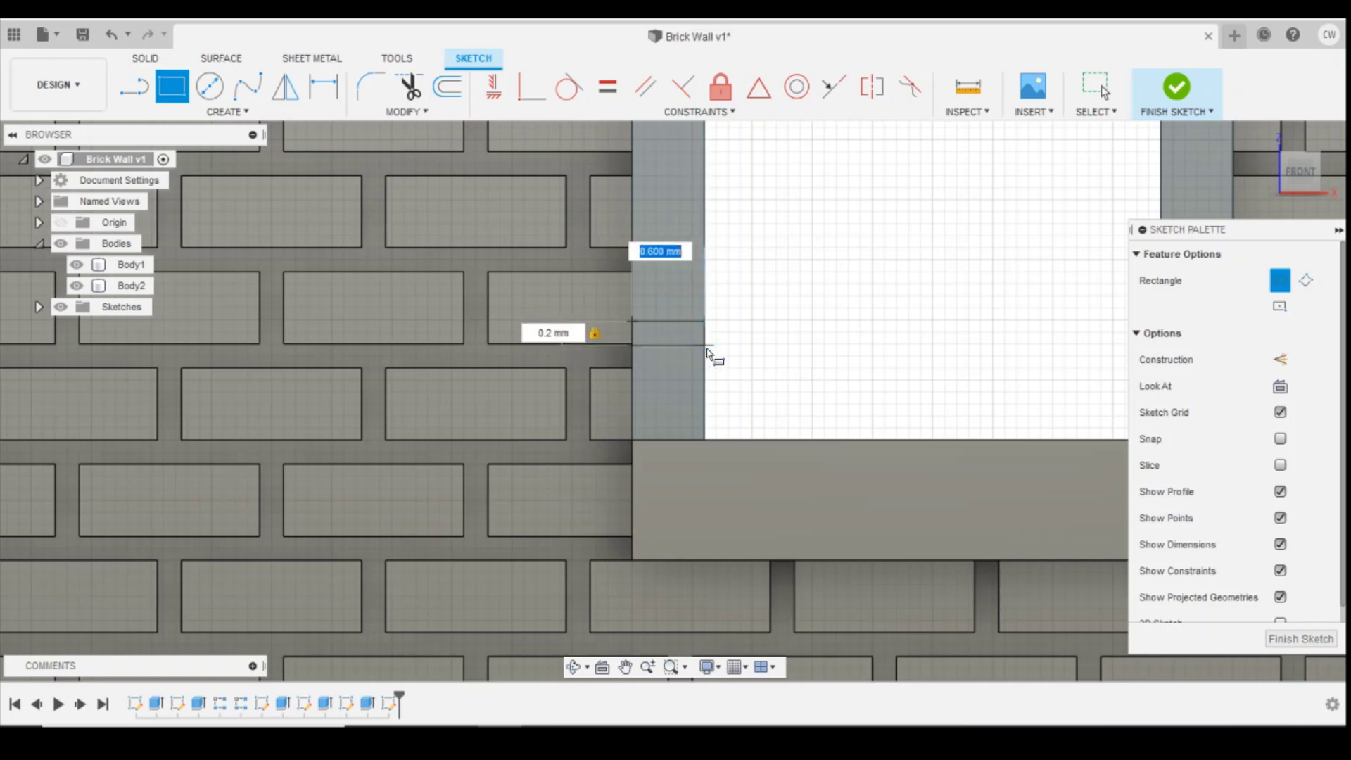
type("0.6")
key("Return")
key("Escape")
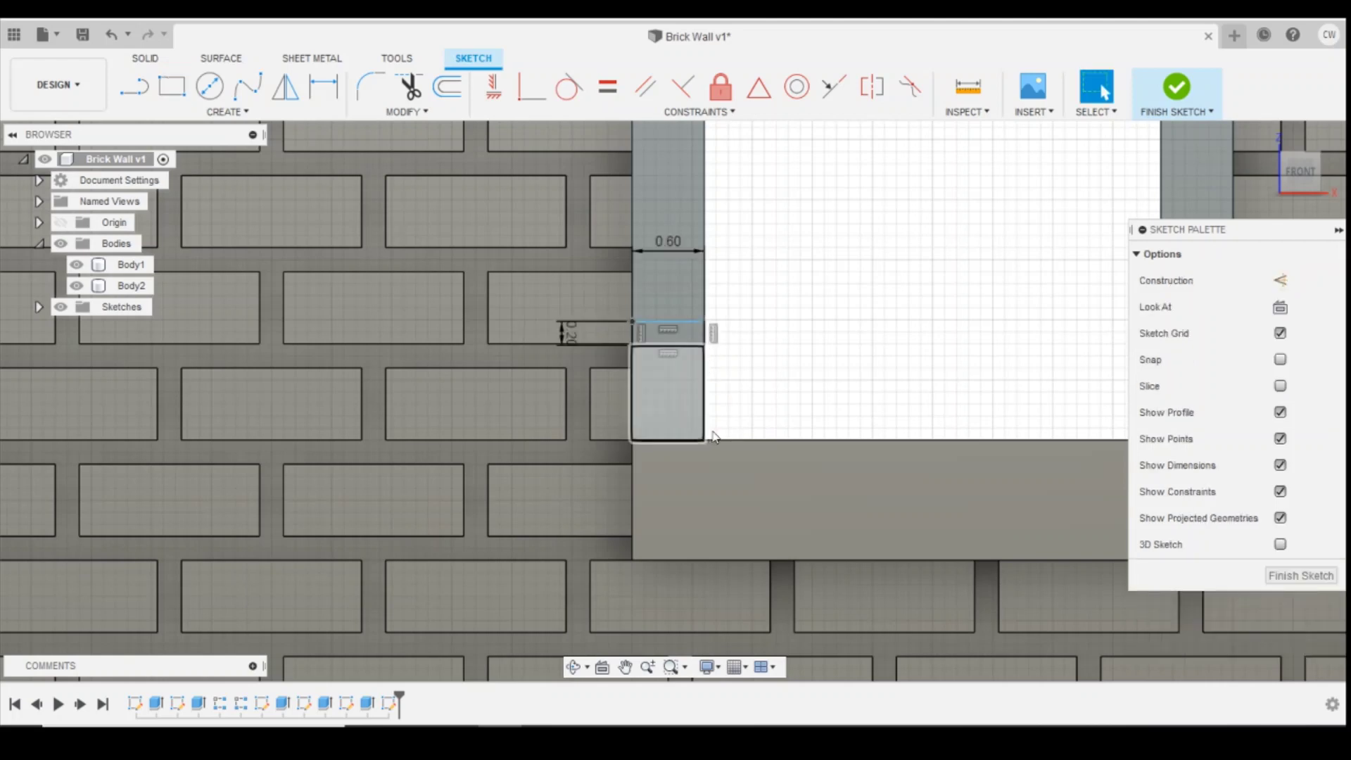
Constrain the rectangle's lower-left corner coincident with the neighbouring brick's corner so it lines up with the mortar gap.
scroll(667, 360, "up", 3)
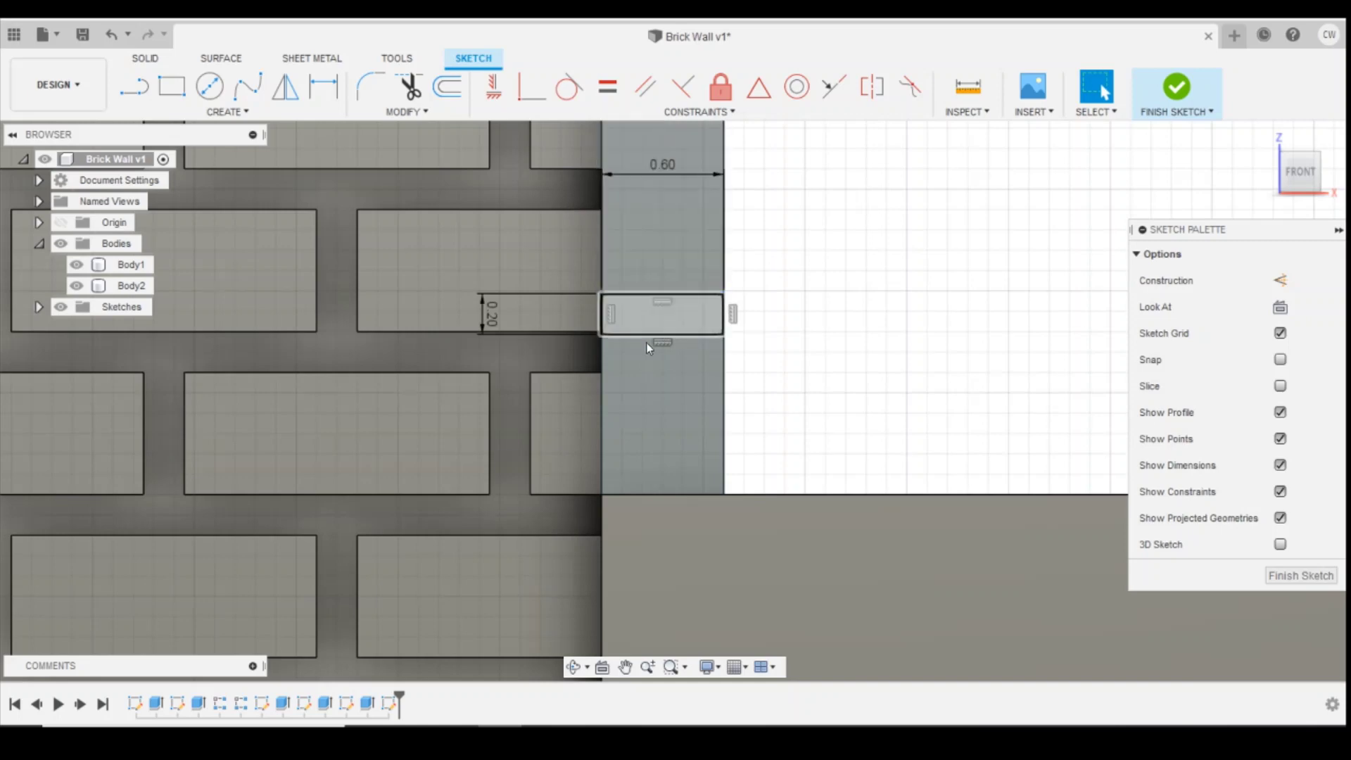
left_click(635, 324)
left_click(574, 352)
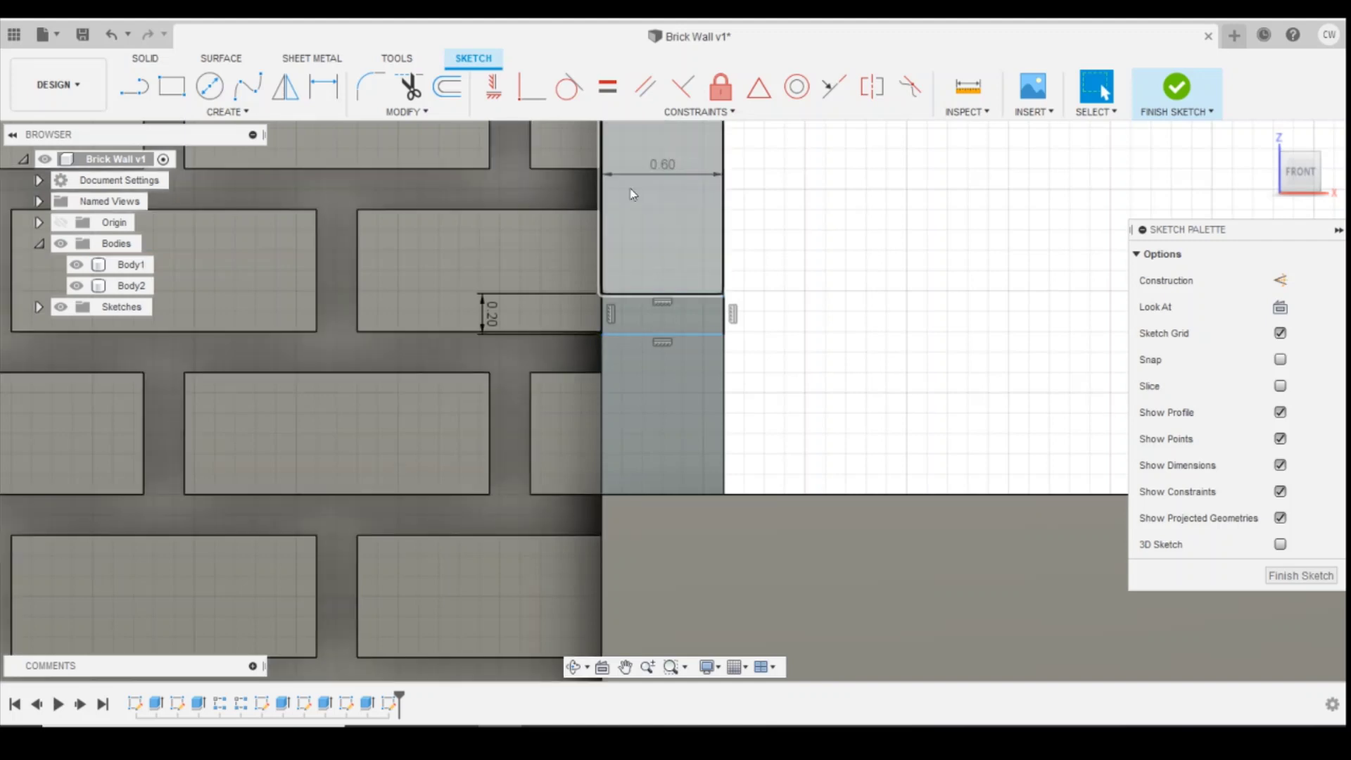
left_click(589, 185)
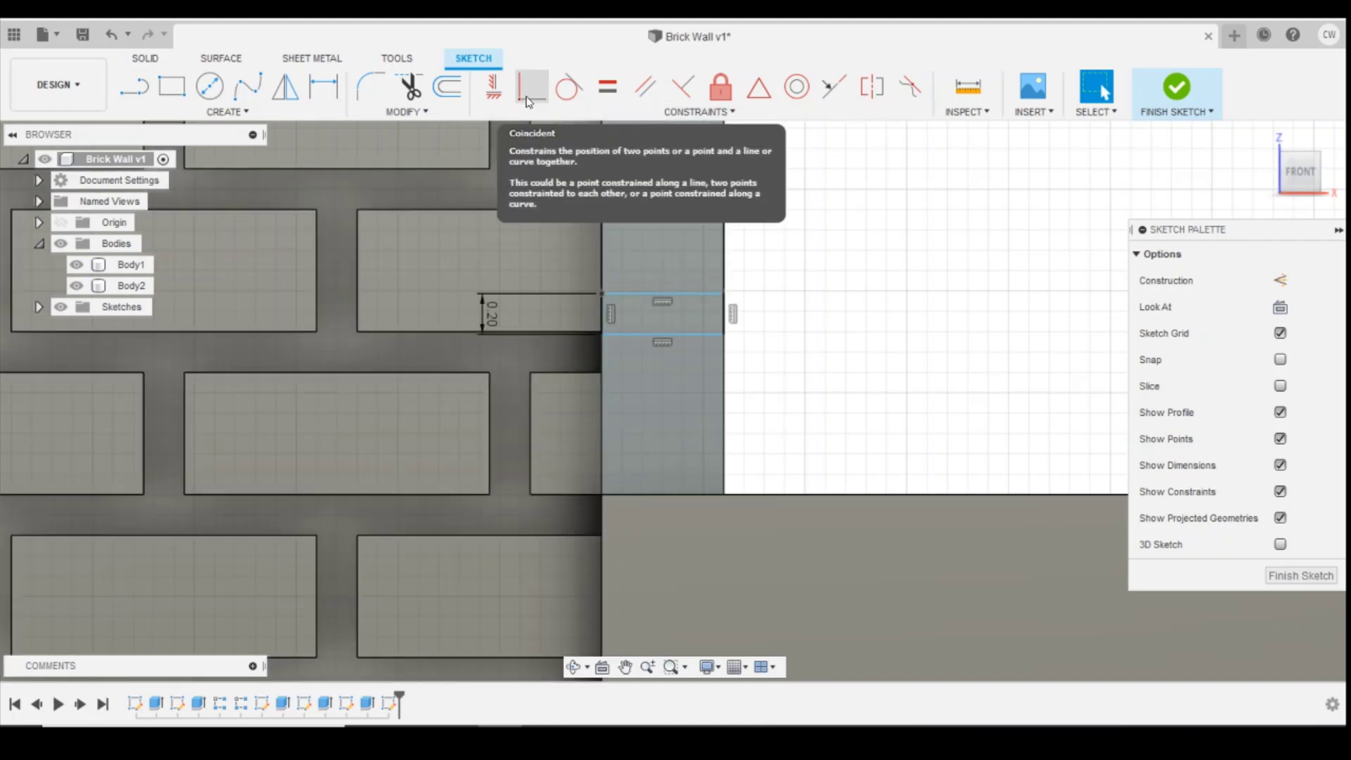
left_click(528, 102)
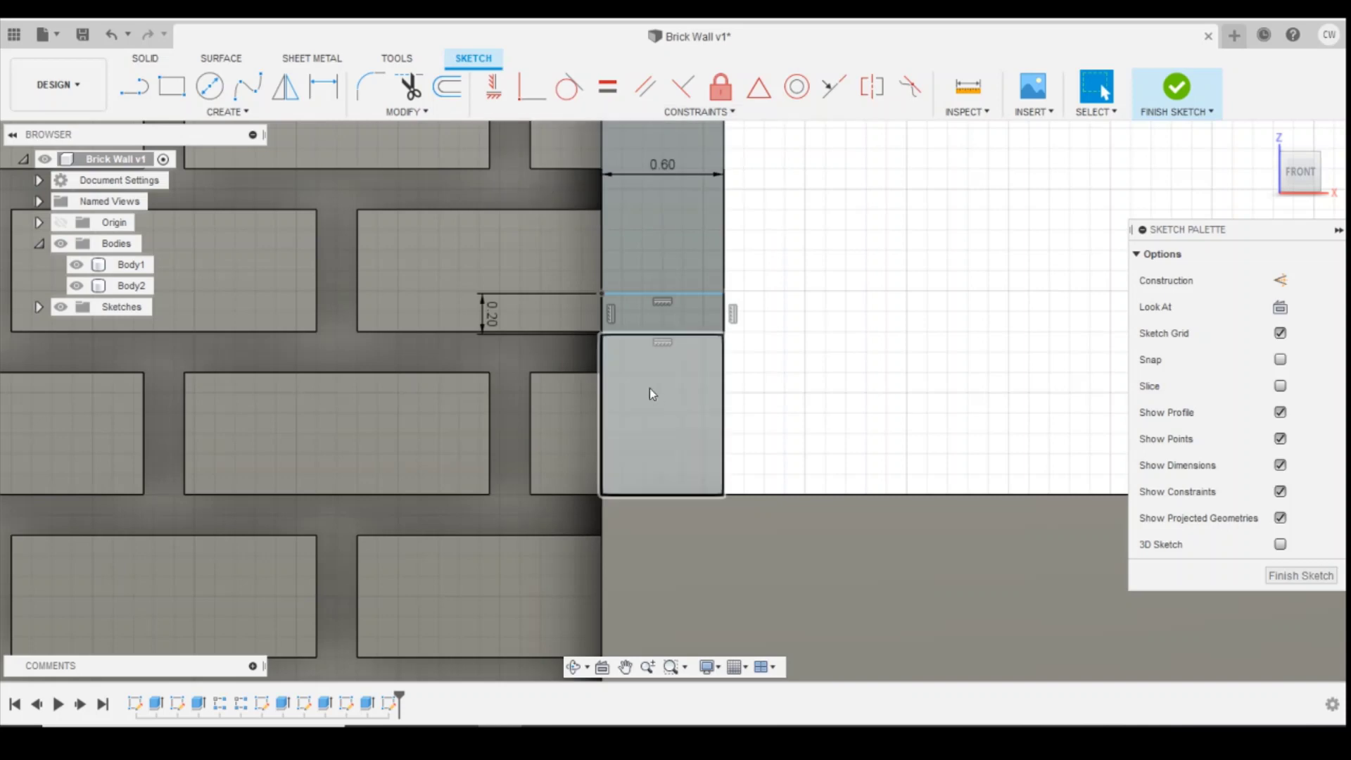
left_click(602, 336)
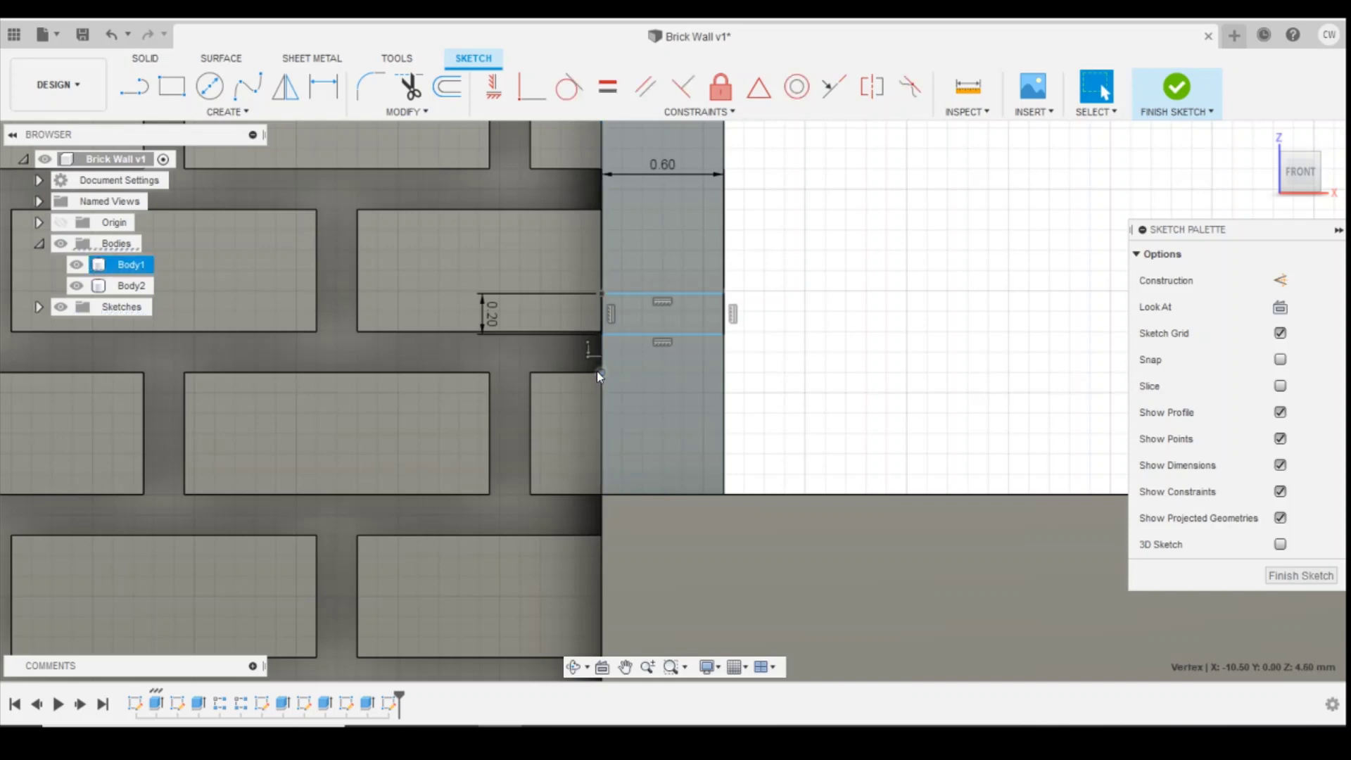
left_click(602, 335)
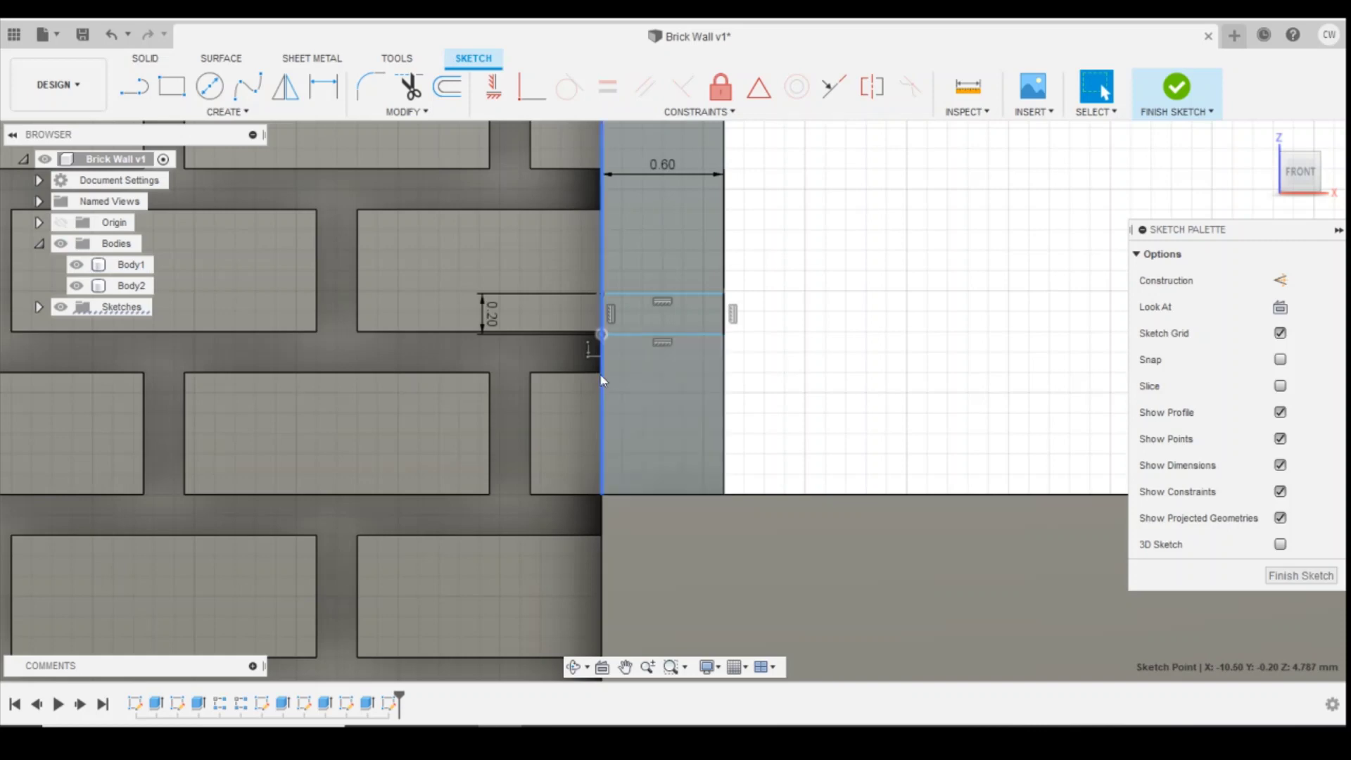
left_click(532, 87)
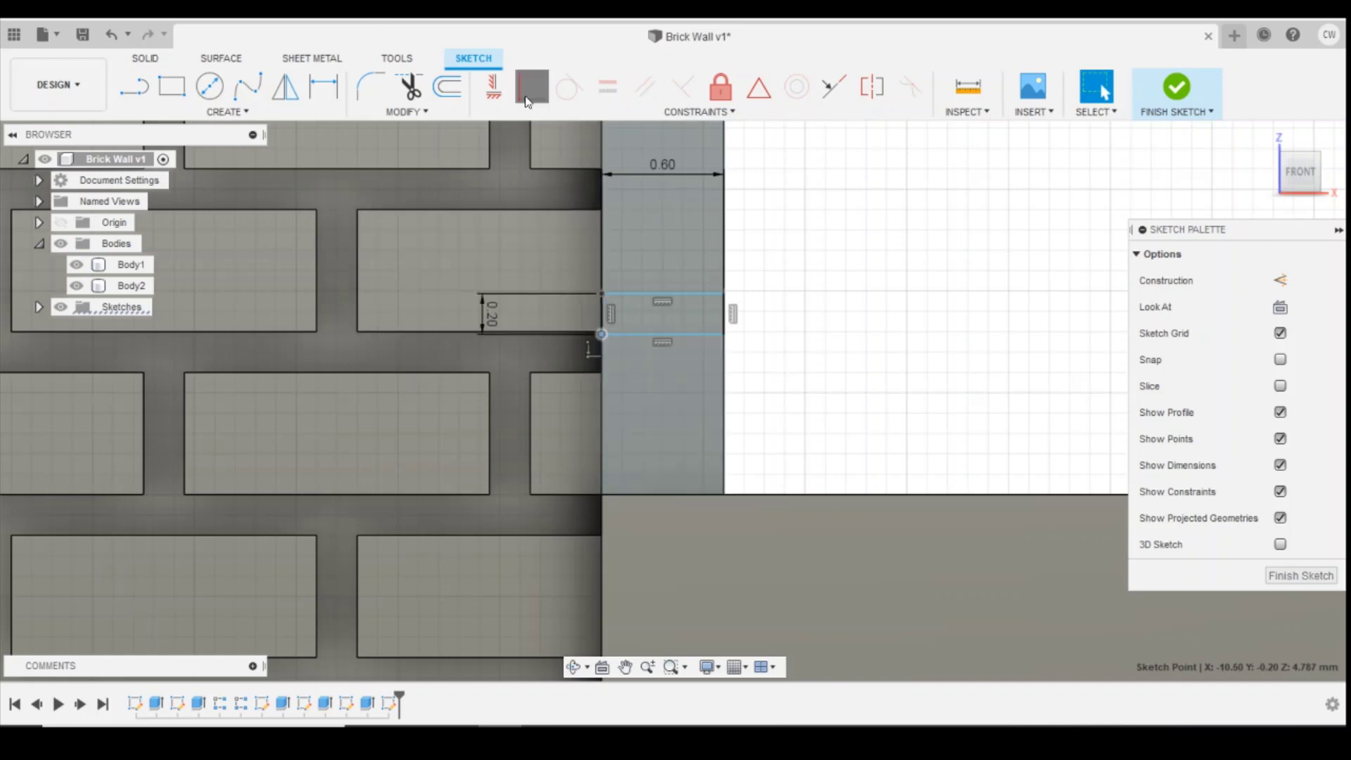
left_click(599, 374)
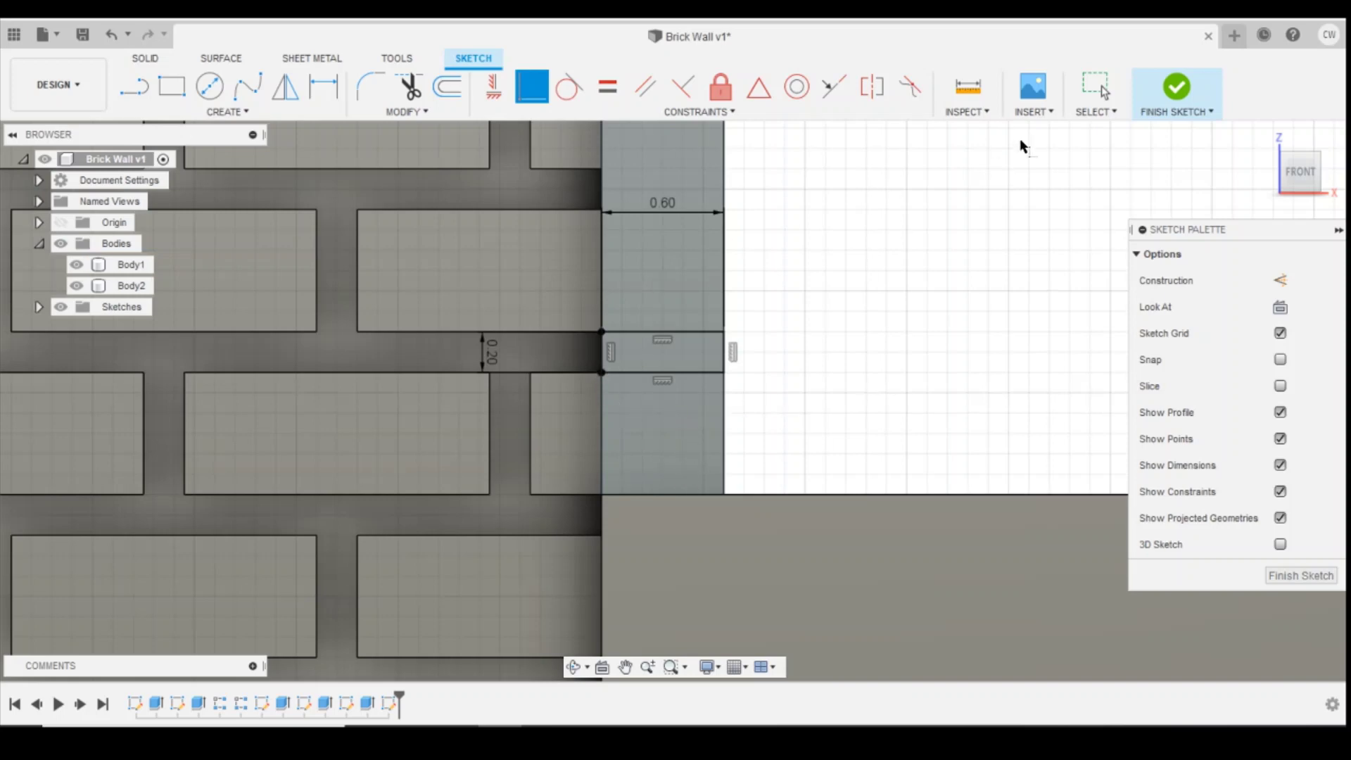
Extrude the small rectangle by -0.20 mm into the frame as a cut, forming a mortar groove.
left_click(644, 347)
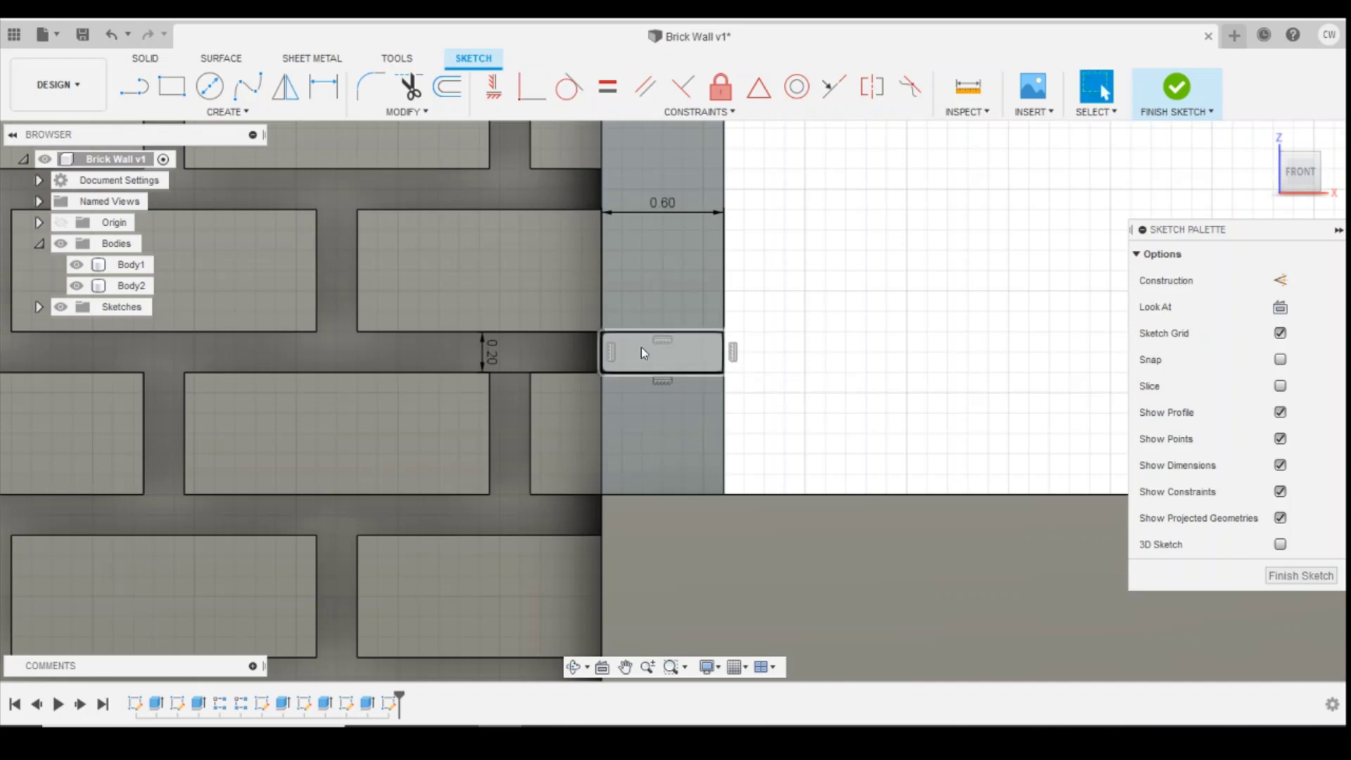
left_click(642, 349)
right_click(641, 348)
left_click(629, 426)
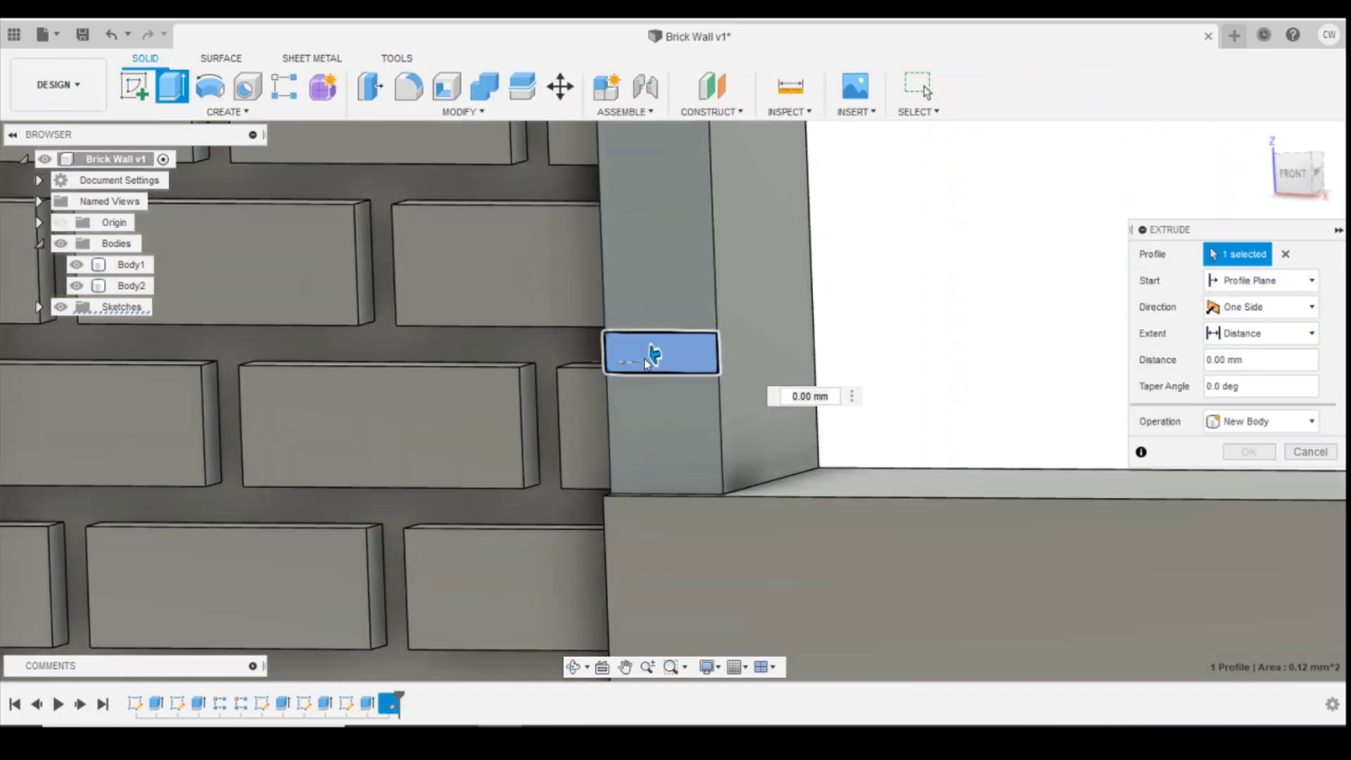
left_click_drag(660, 353, 672, 352)
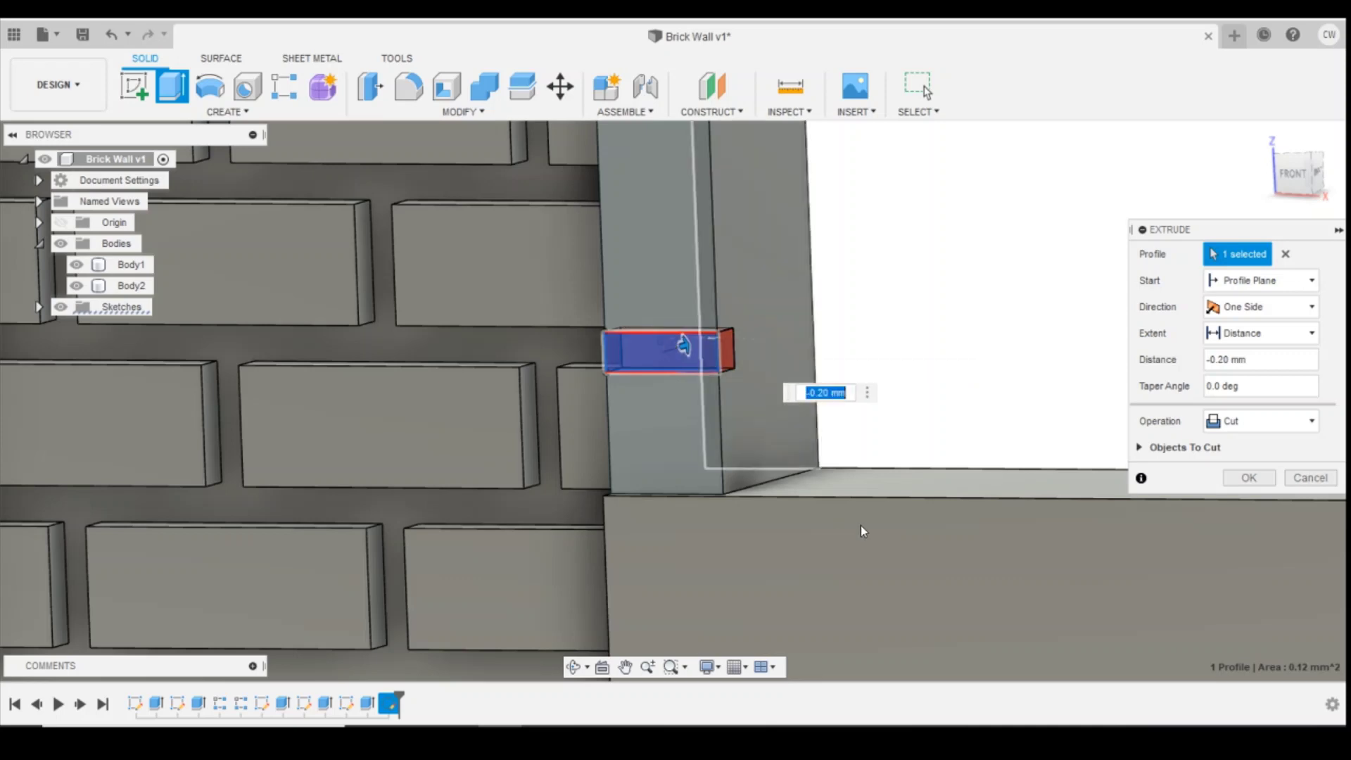
left_click(1240, 476)
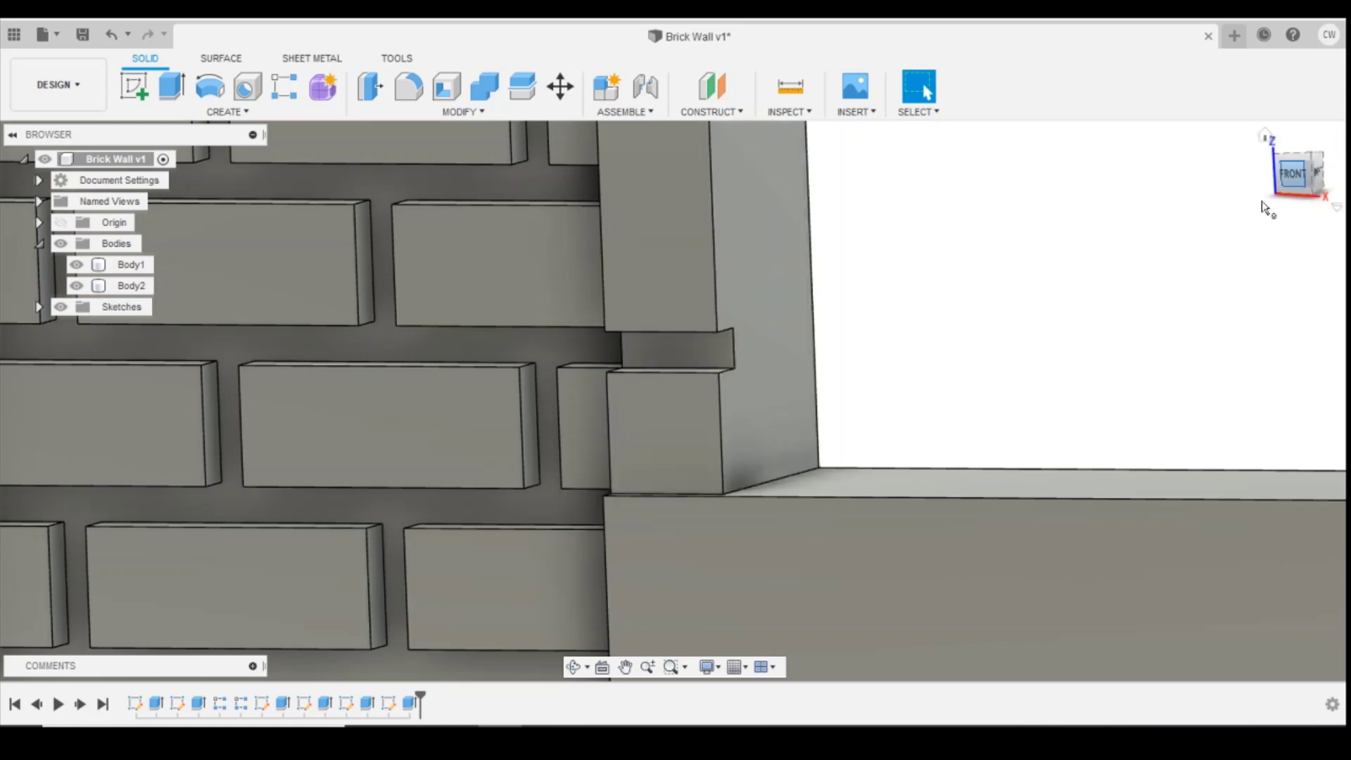
Start a Pattern on Path of features, with the mortar groove cut on the frame's left leg as the object.
left_click(1291, 176)
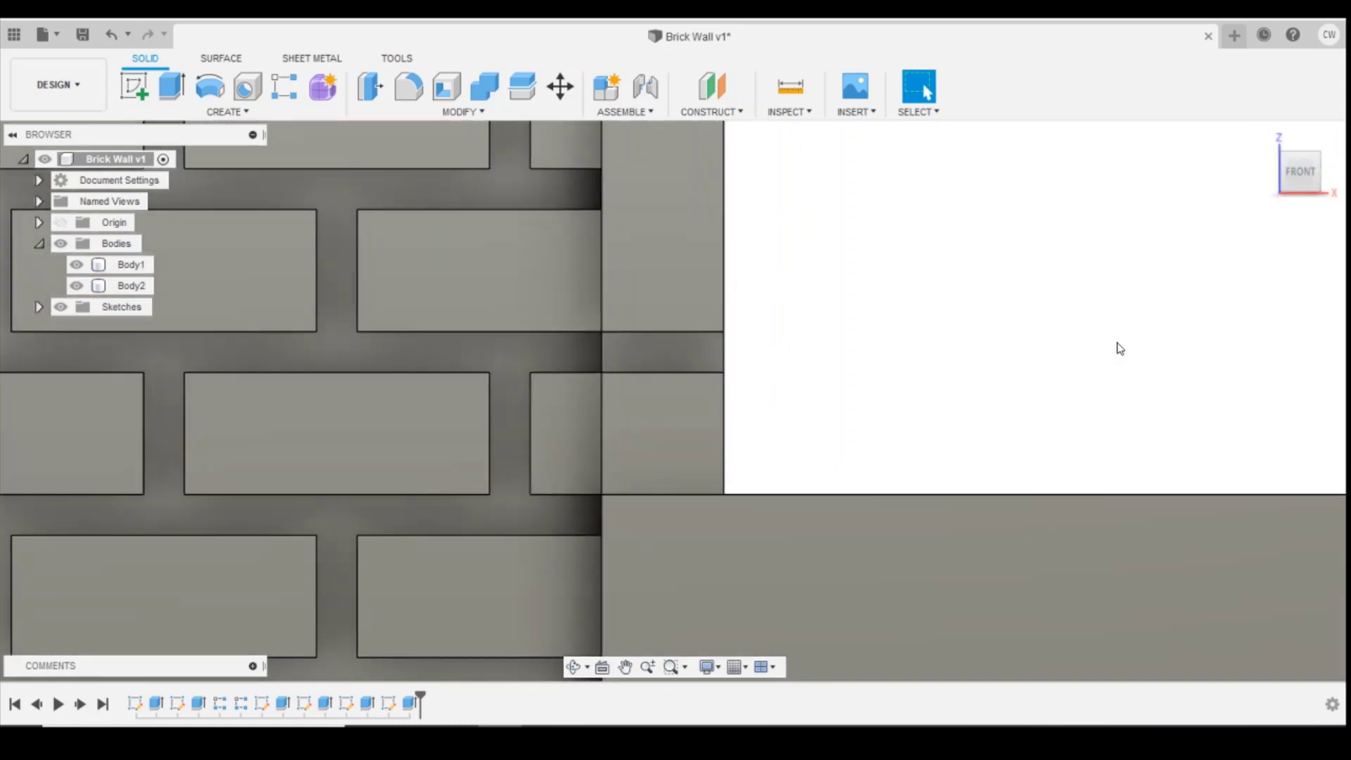
middle_click_drag(675, 400, 598, 466, "shift")
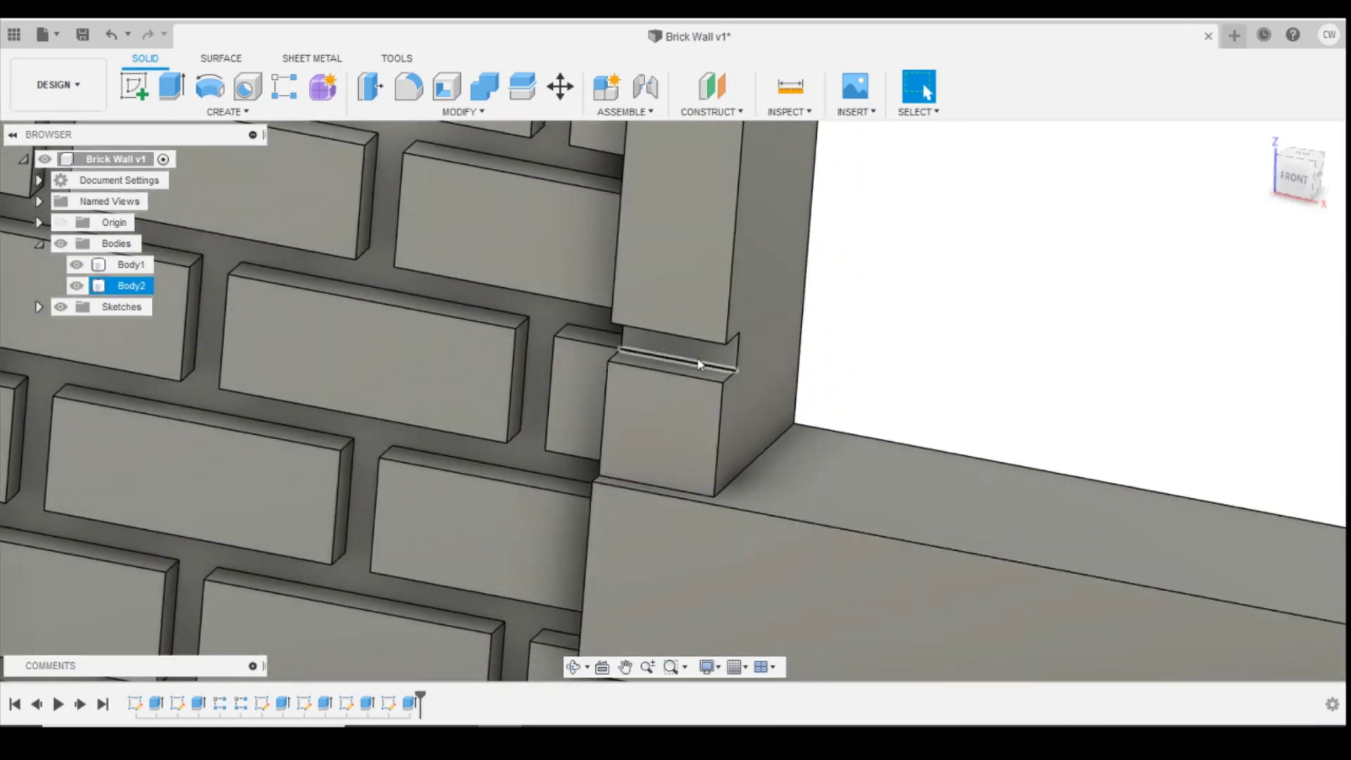
scroll(1034, 313, "up", 2)
scroll(1035, 313, "down", 5)
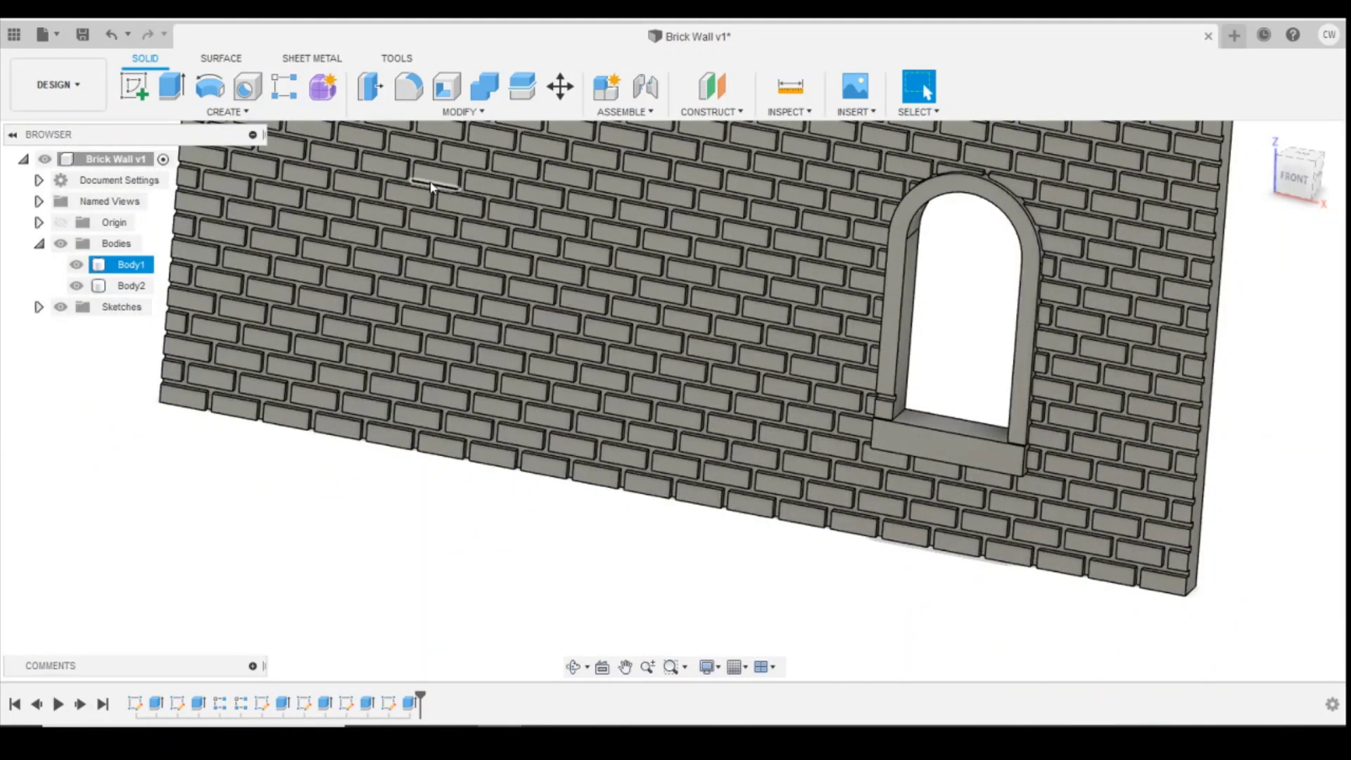
left_click(234, 113)
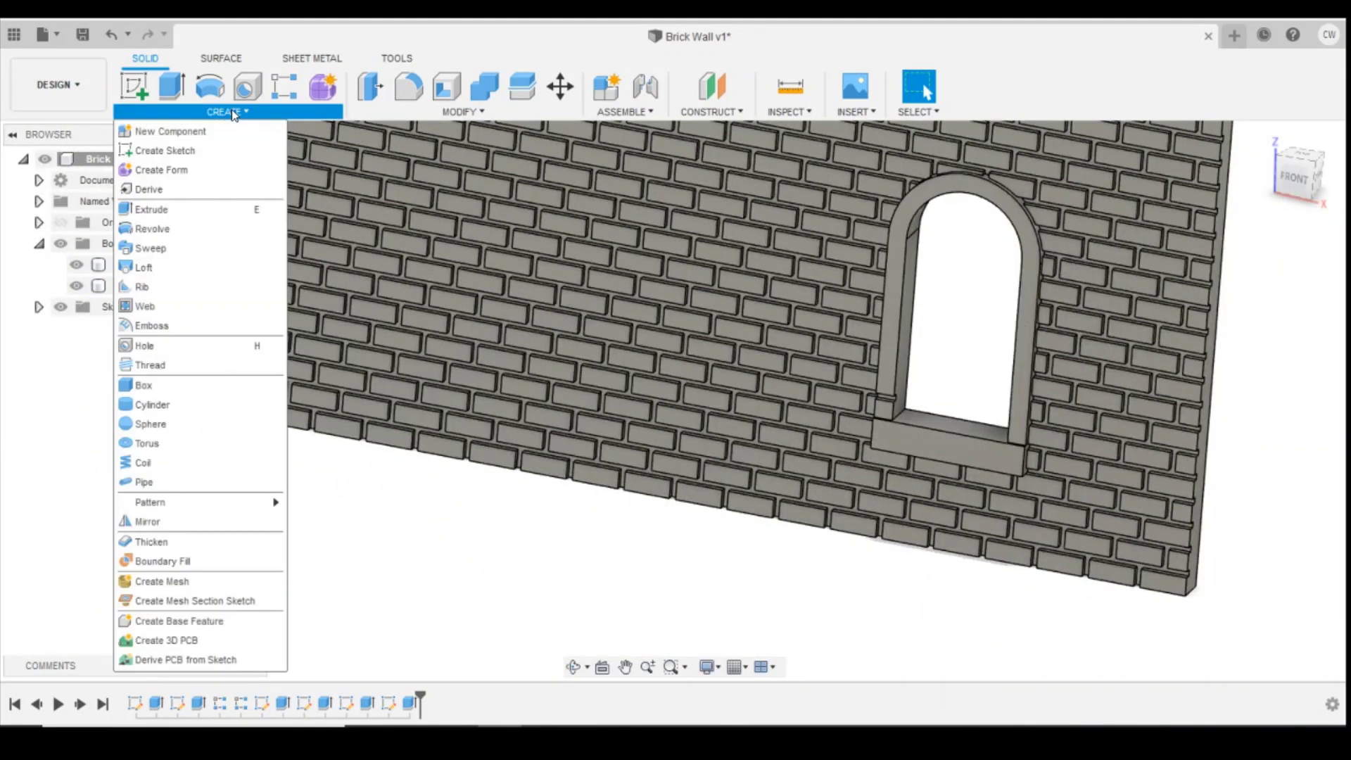
mouse_move(190, 502)
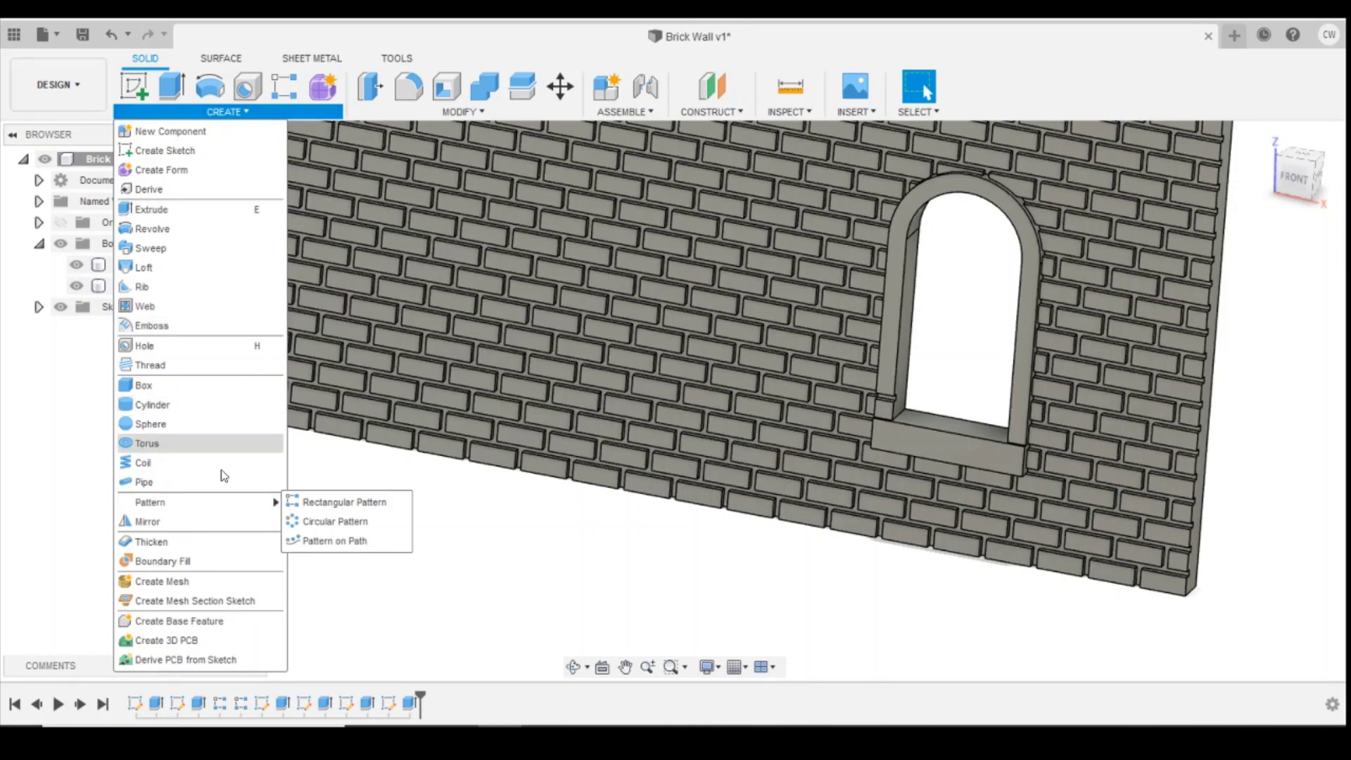
mouse_move(270, 506)
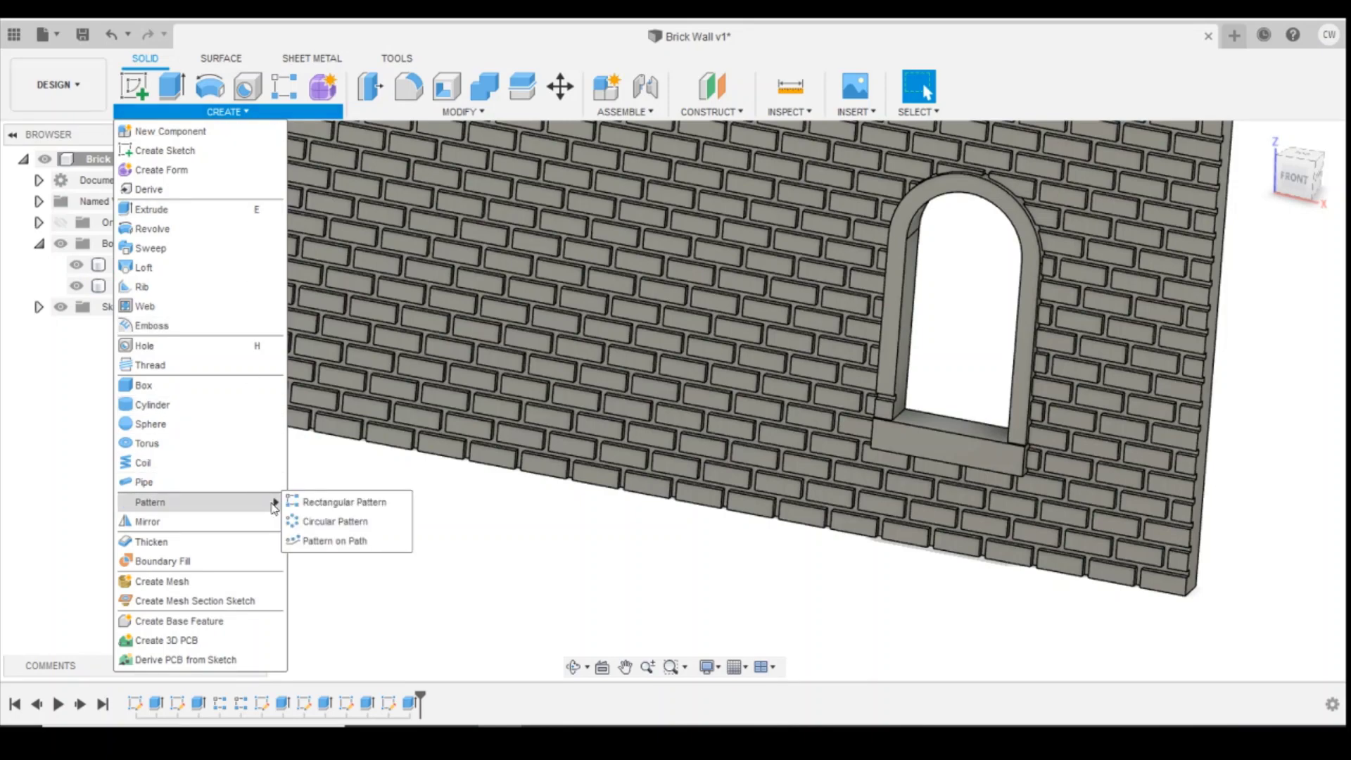
left_click(314, 545)
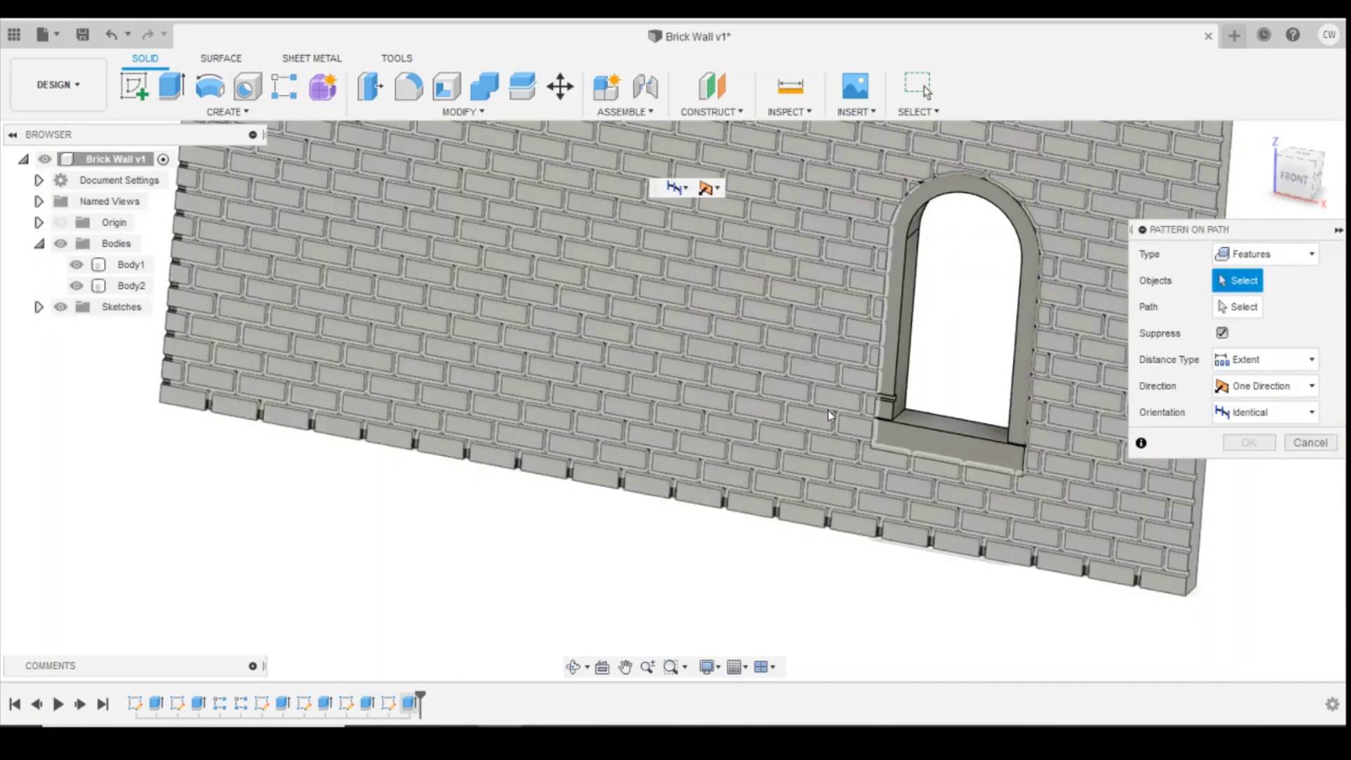
left_click(410, 704)
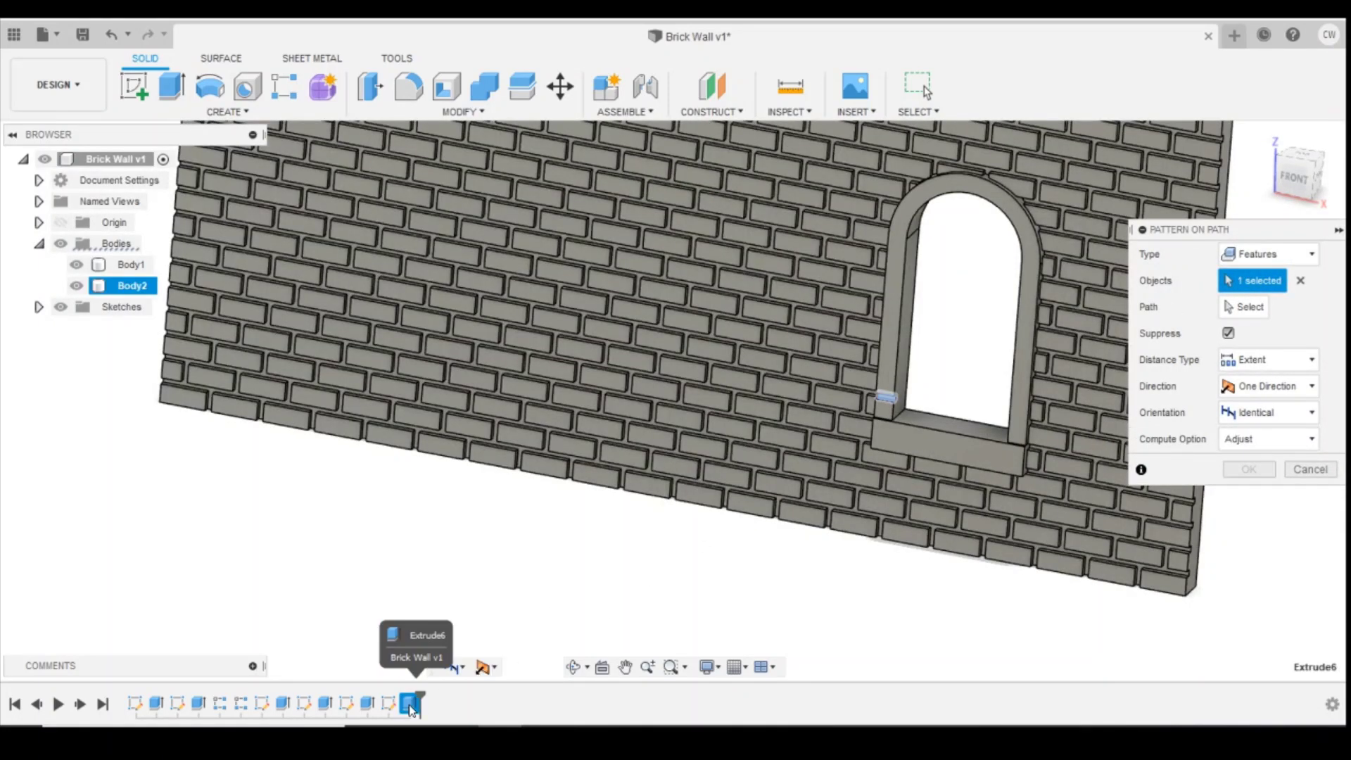
Choose the frame's outer arched edge as the pattern path, running from the left leg over the arch to the right leg.
left_click(1229, 314)
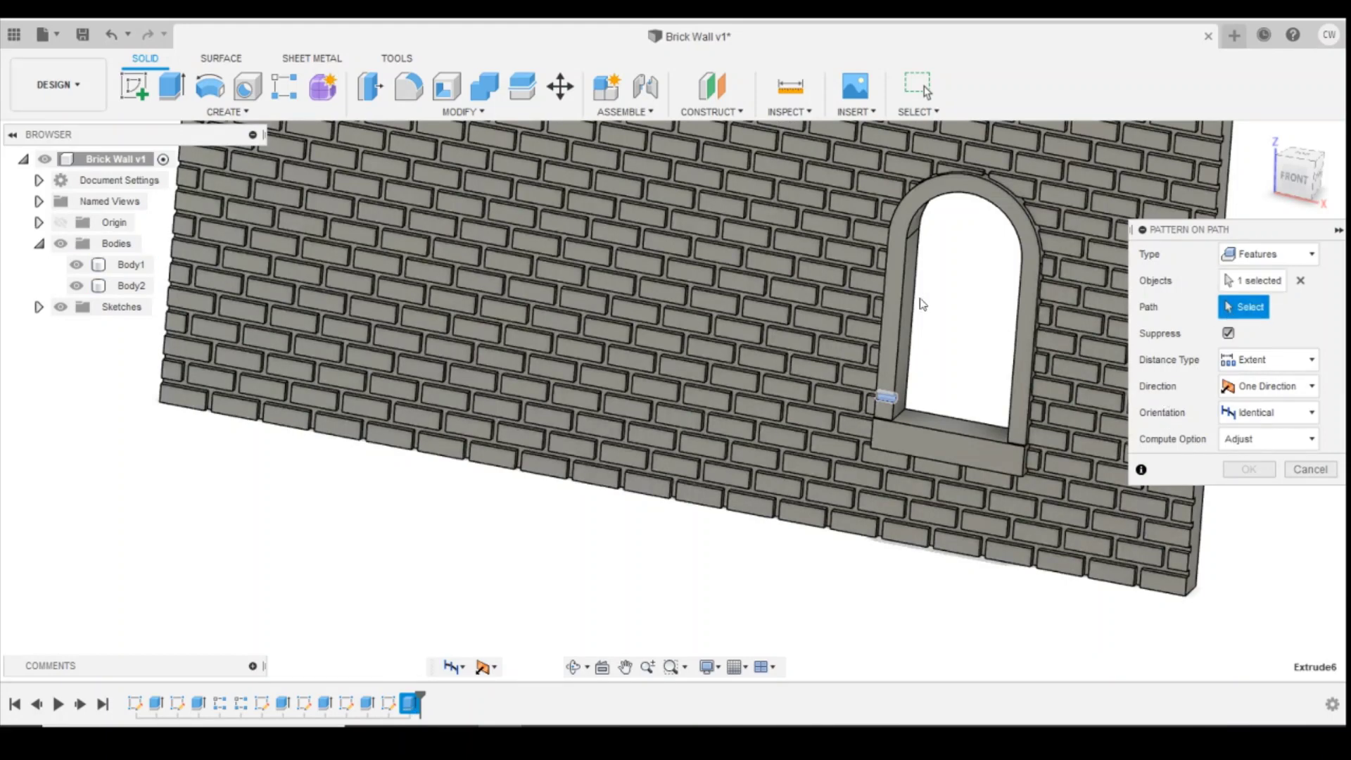
scroll(918, 304, "up", 3)
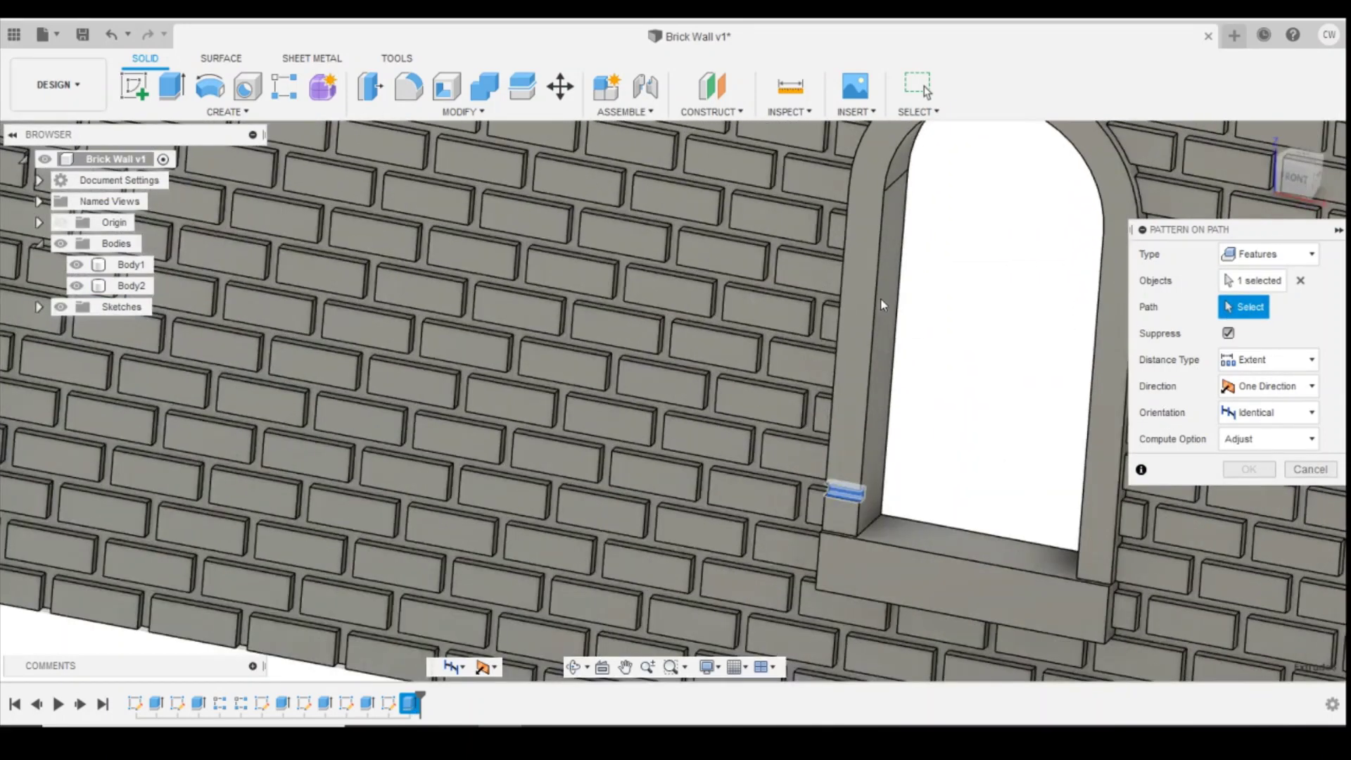
middle_click_drag(936, 331, 917, 343, "shift")
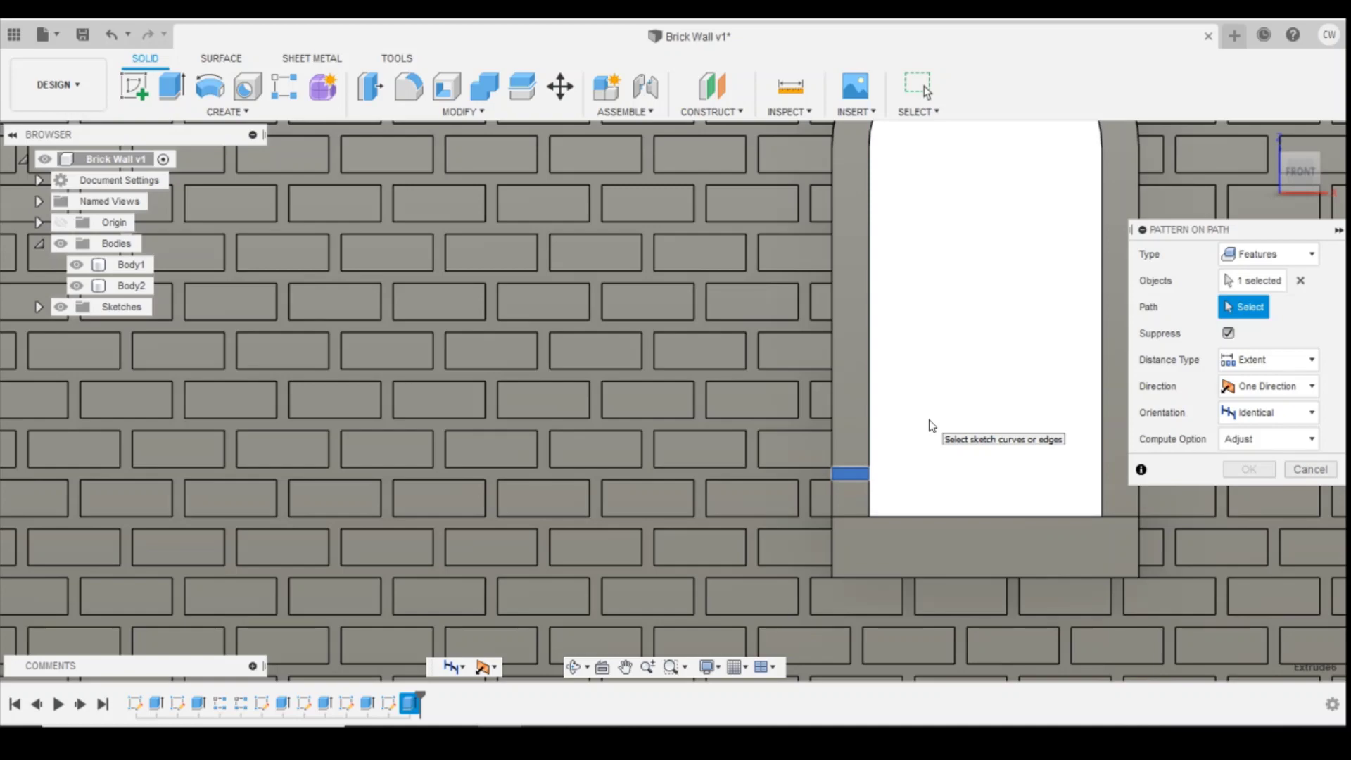
scroll(940, 457, "down", 3)
scroll(425, 340, "up", 3)
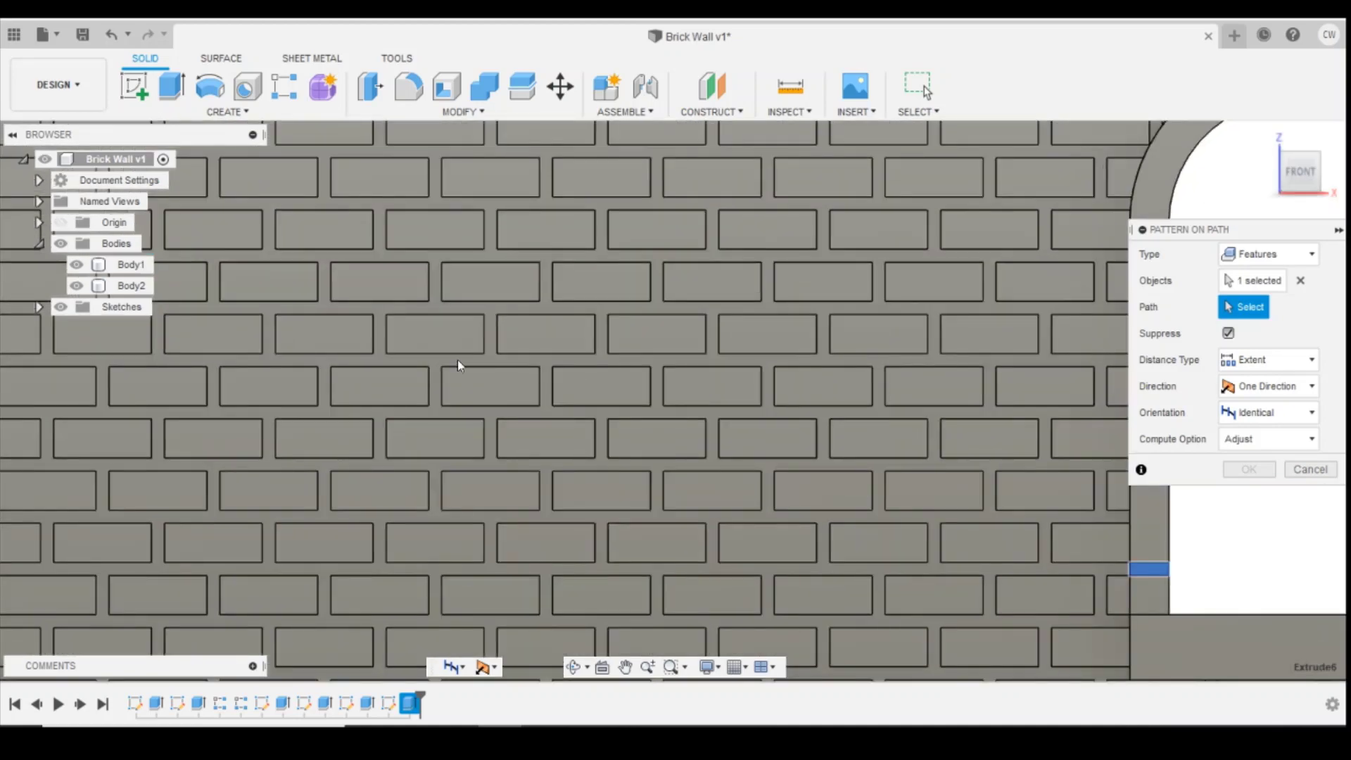
scroll(457, 365, "down", 3)
scroll(851, 395, "up", 4)
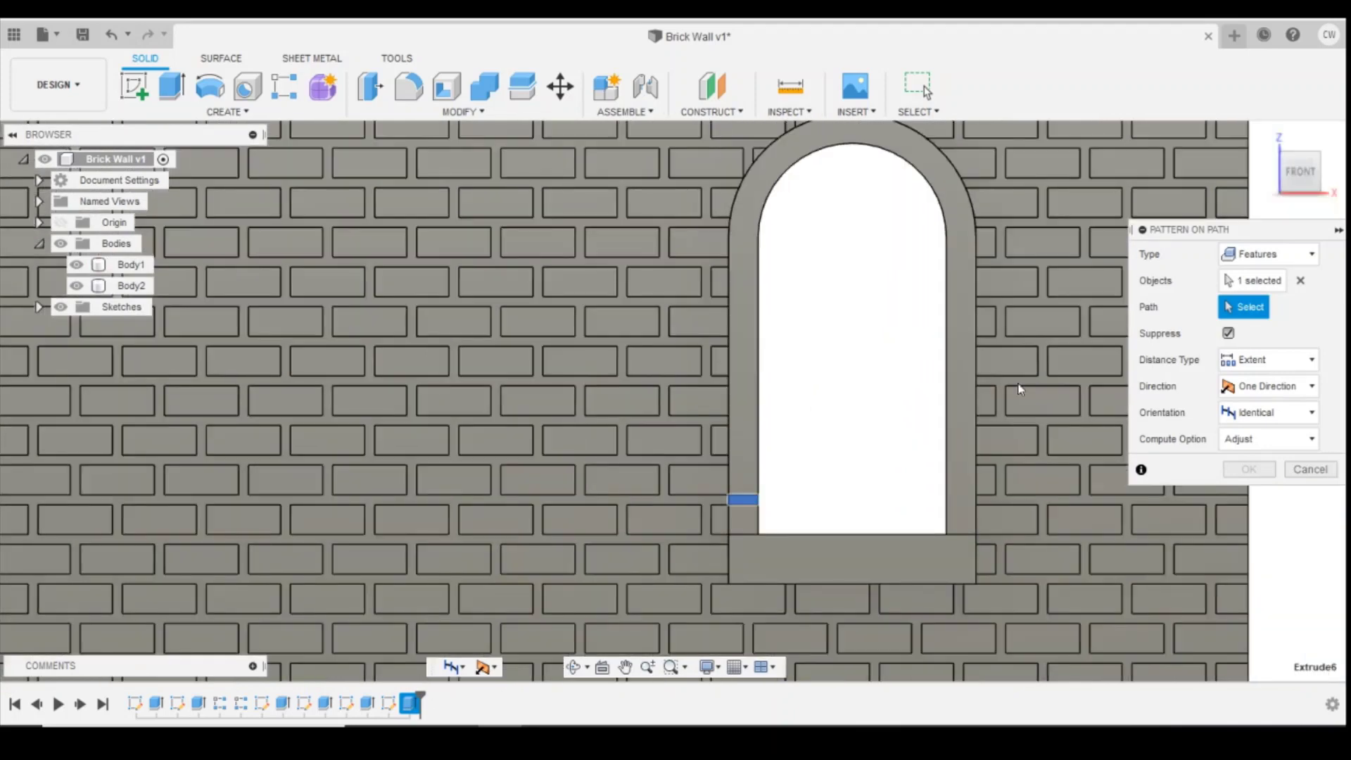
left_click(732, 316)
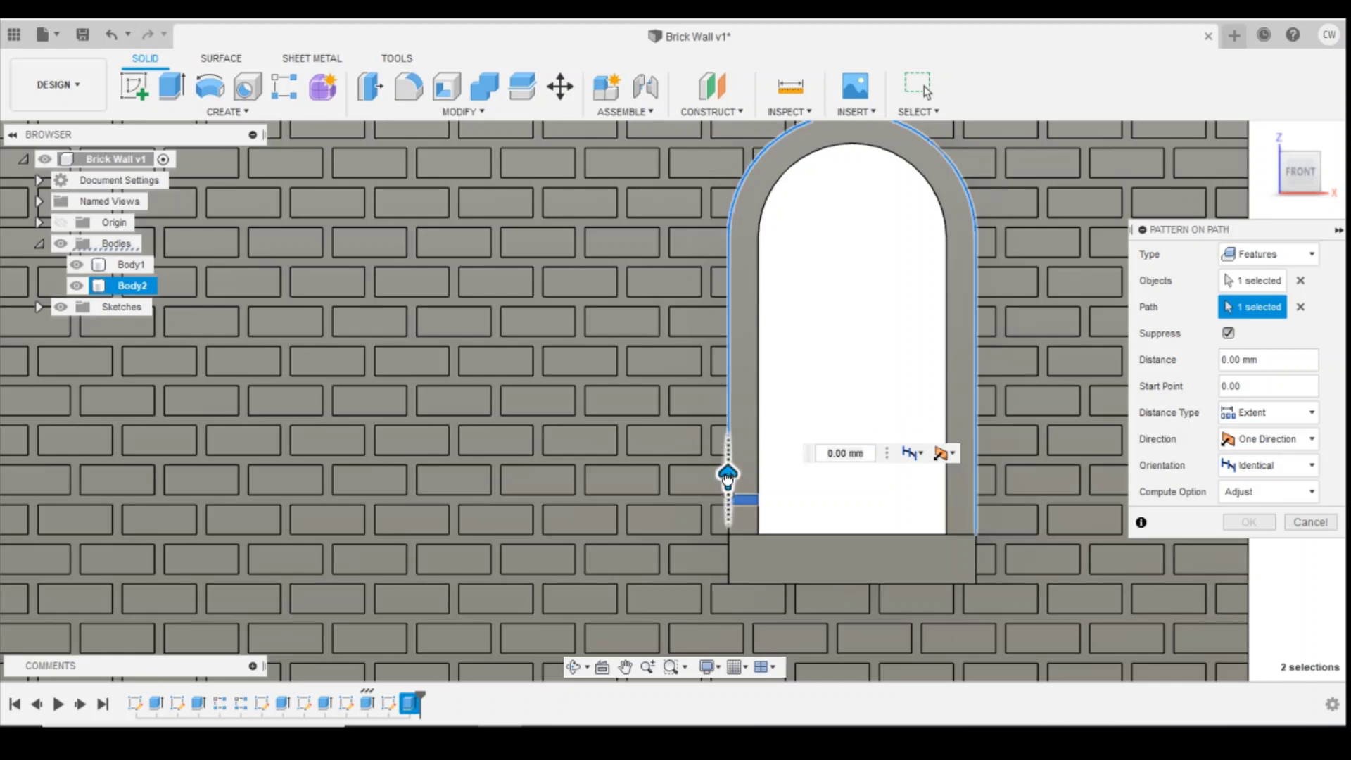
Extend the pattern distance along the path to 18.252 mm, aligning the last groove with the mortar gap beside the right leg.
left_click_drag(728, 474, 975, 477)
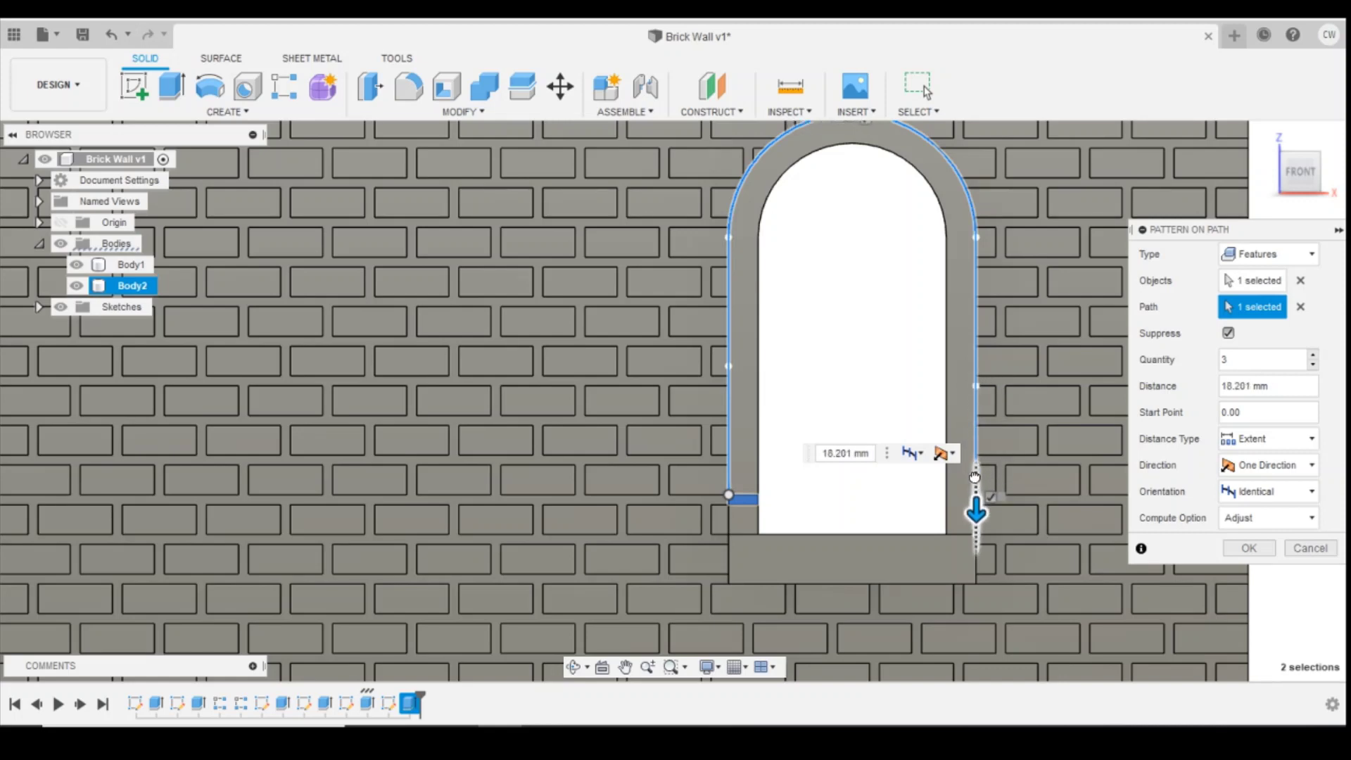
scroll(1002, 502, "up", 5)
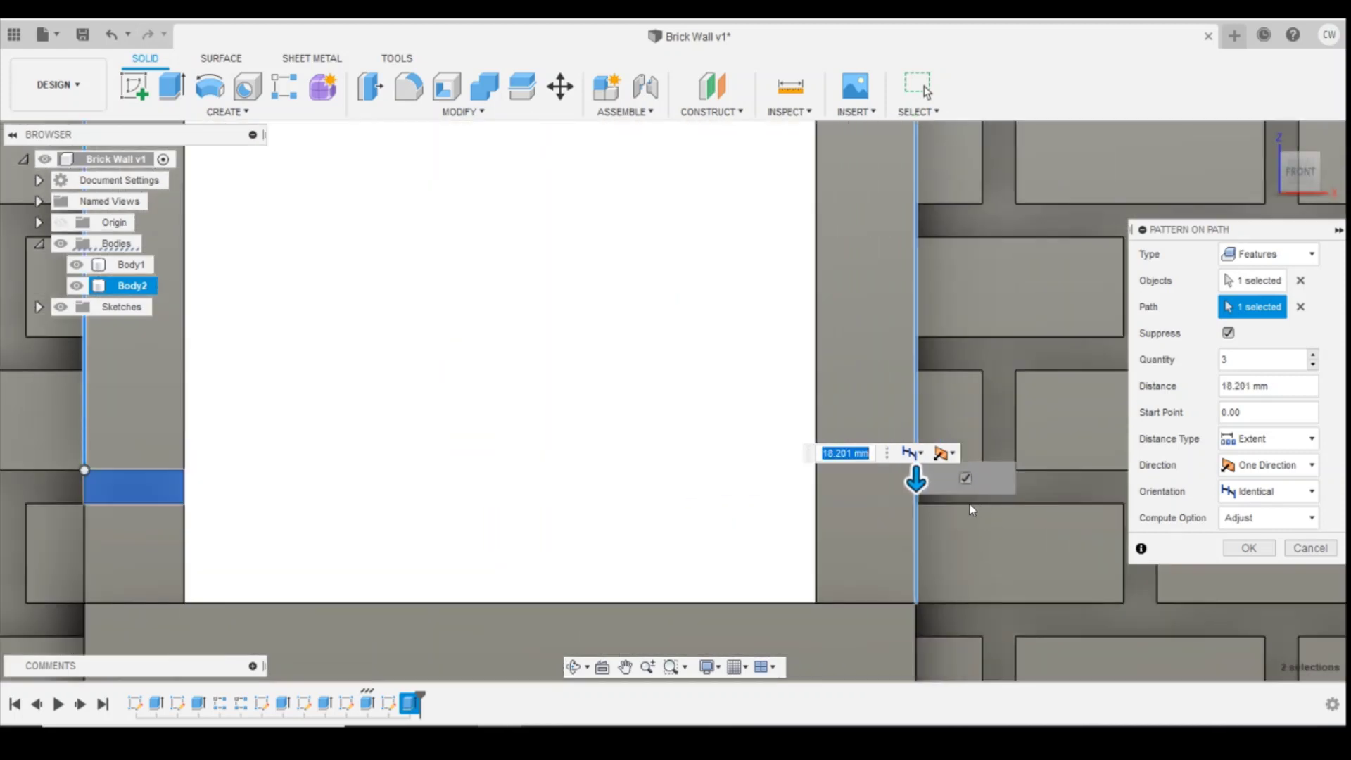
left_click_drag(905, 477, 905, 493)
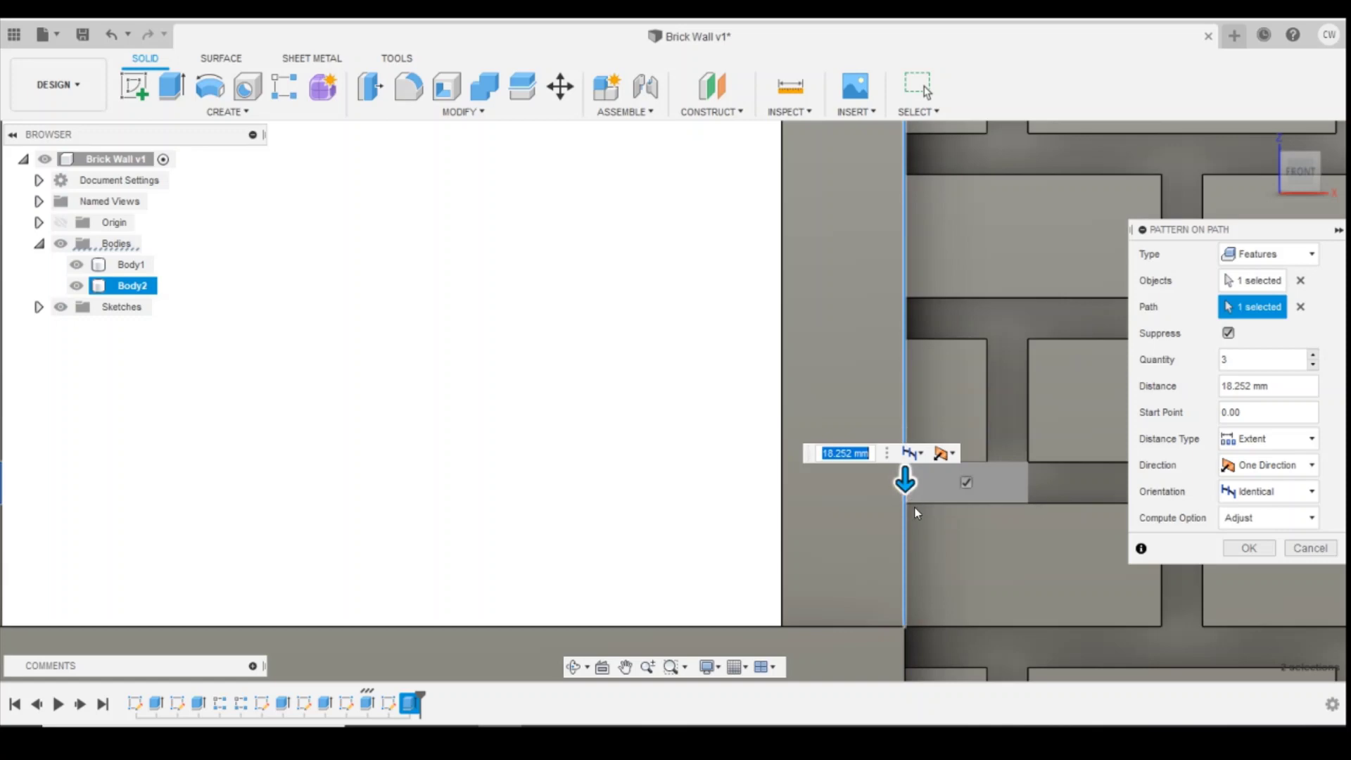
scroll(783, 504, "down", 5)
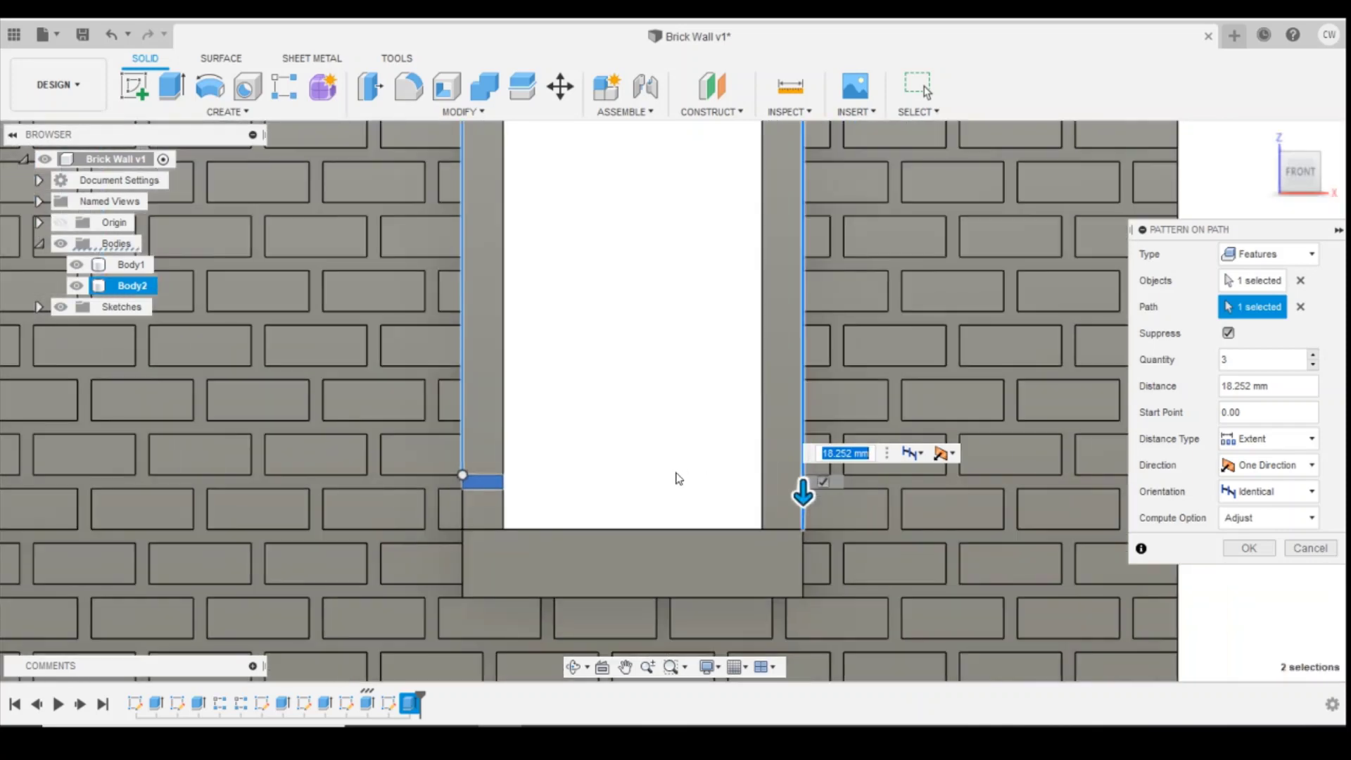
scroll(704, 437, "down", 3)
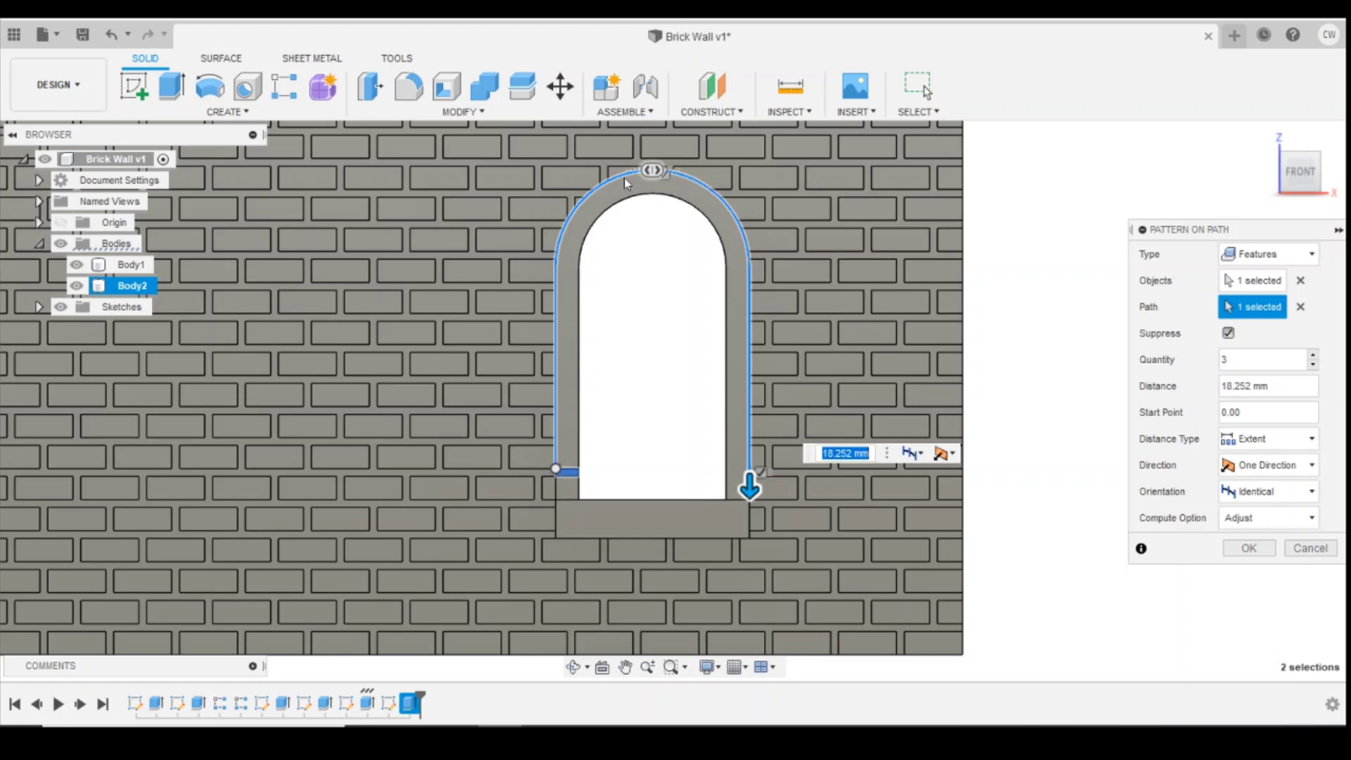
scroll(735, 471, "up", 3)
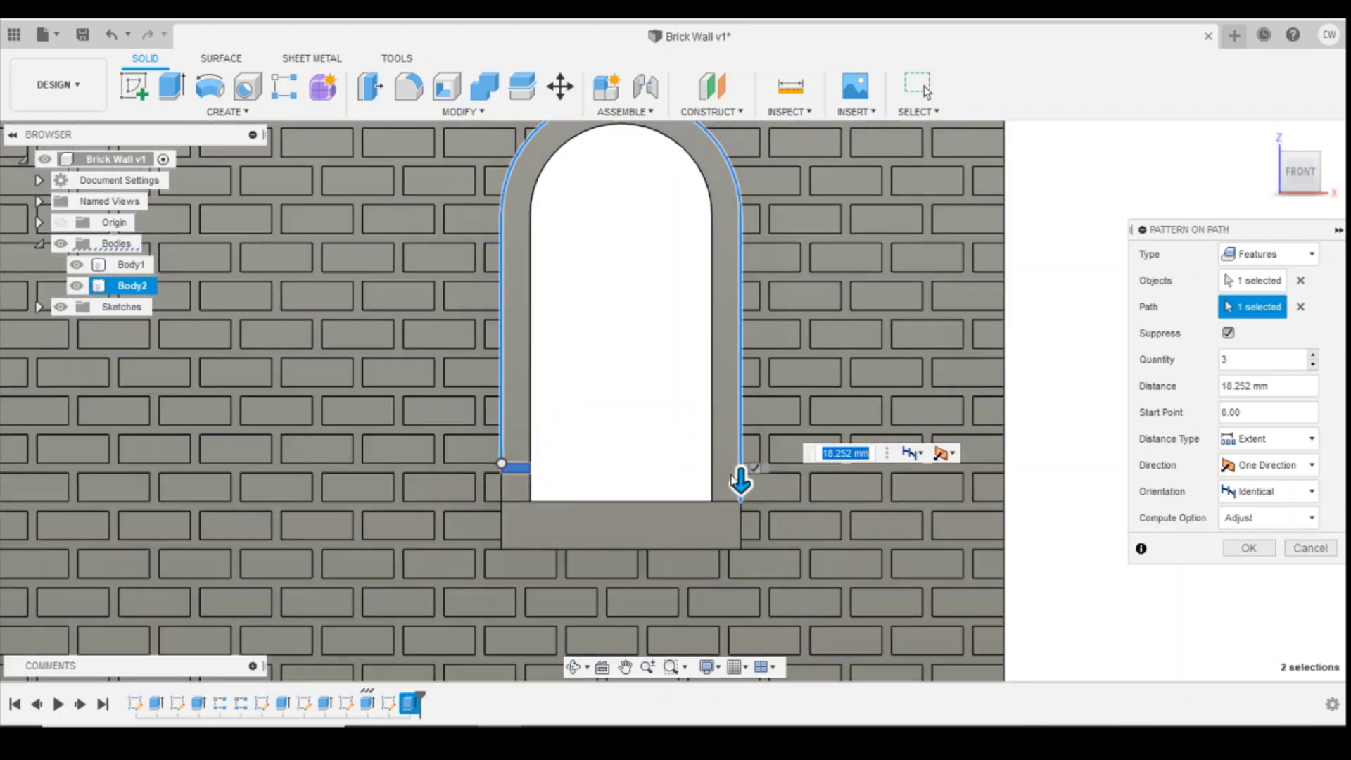
scroll(727, 477, "up", 5)
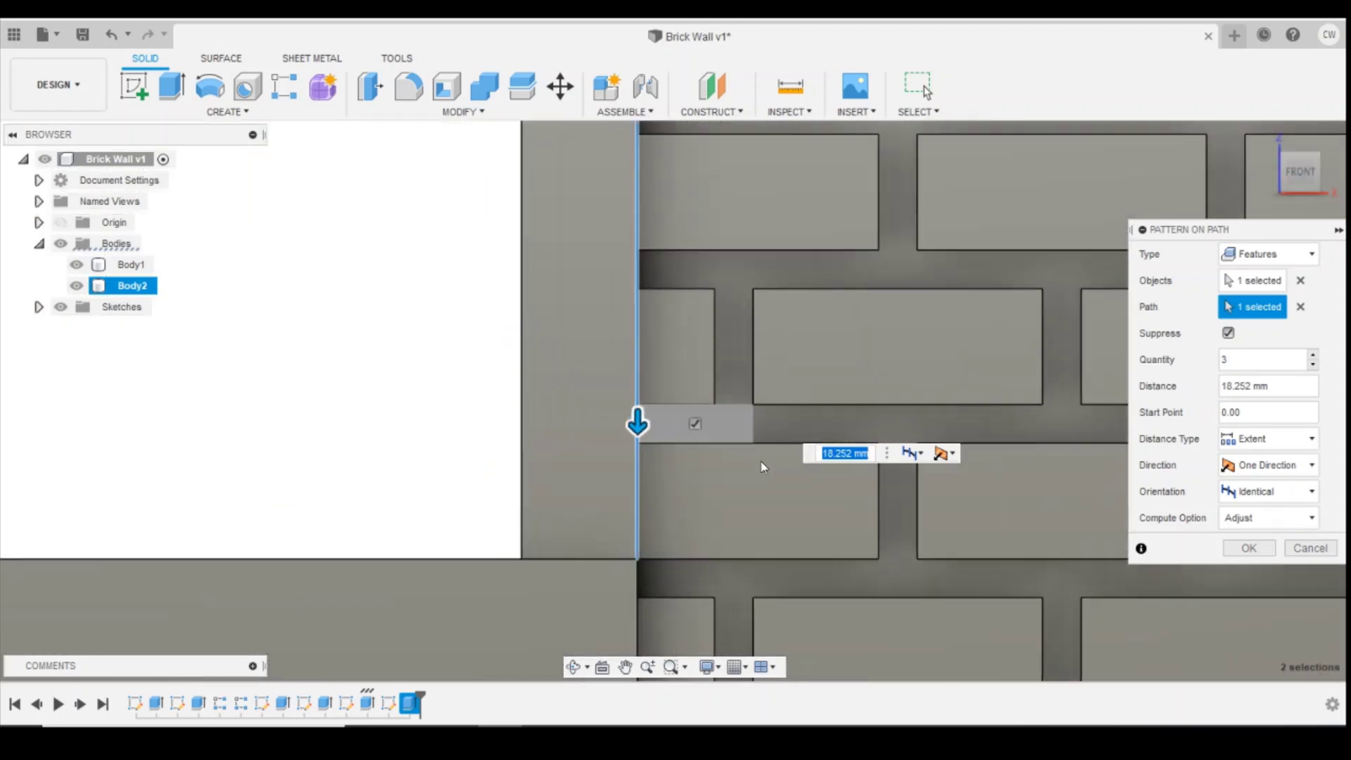
scroll(654, 445, "down", 5)
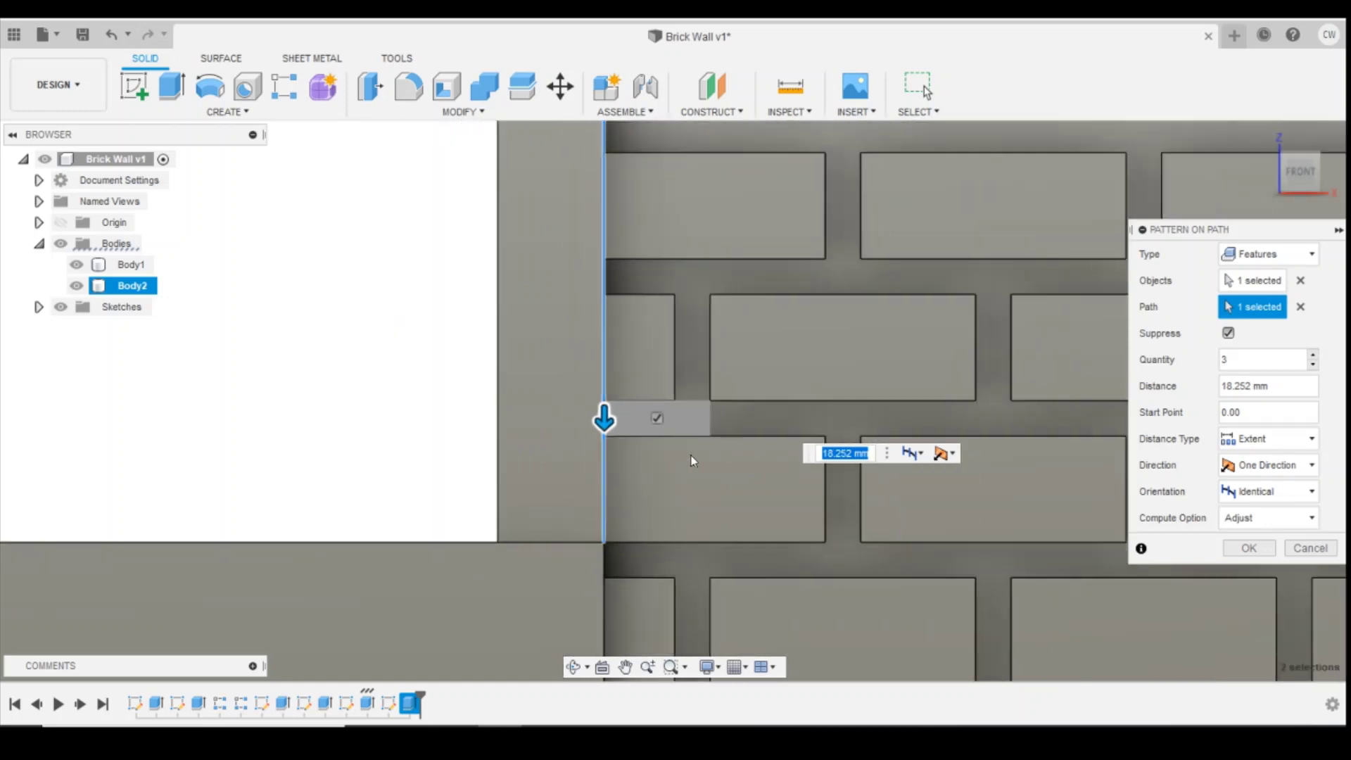
scroll(777, 504, "down", 5)
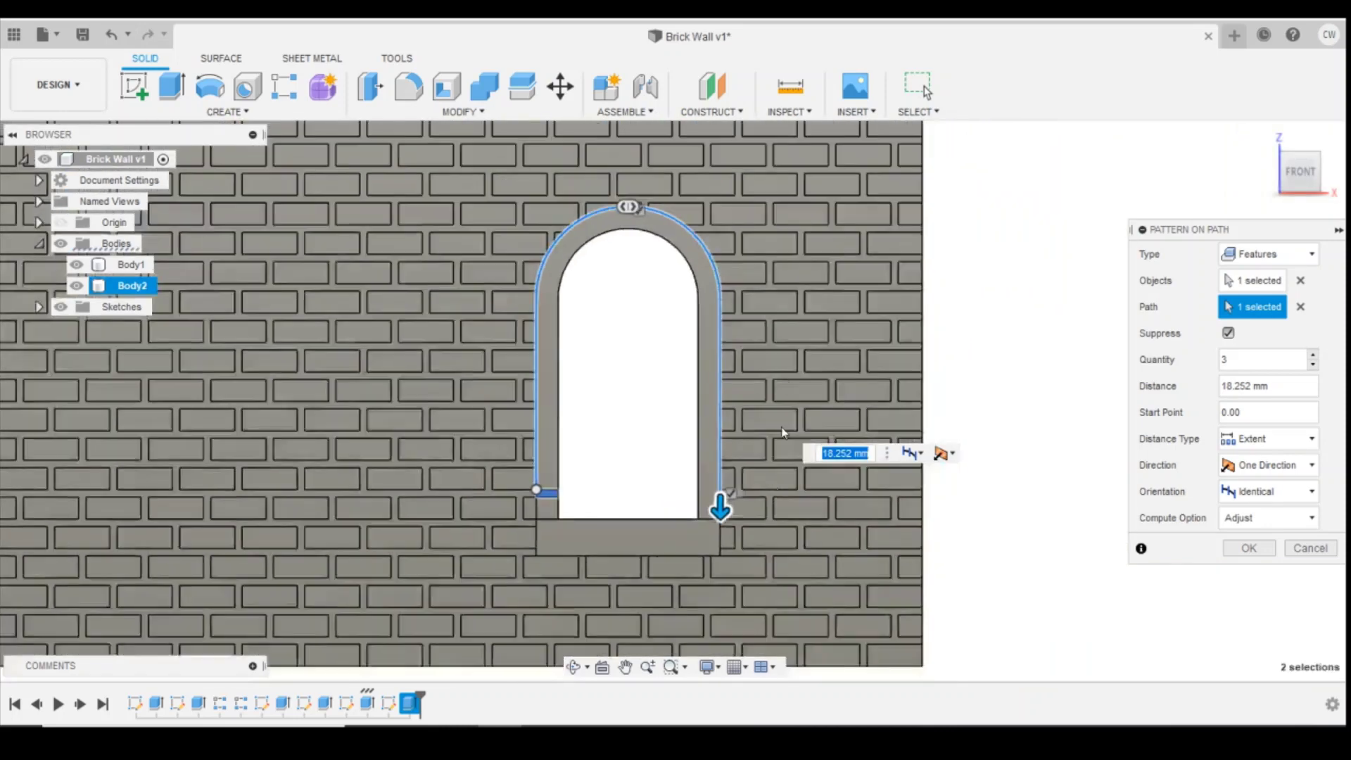
Set the groove pattern's quantity to 24 copies along the arched path.
left_click(1313, 356)
left_click(1314, 356)
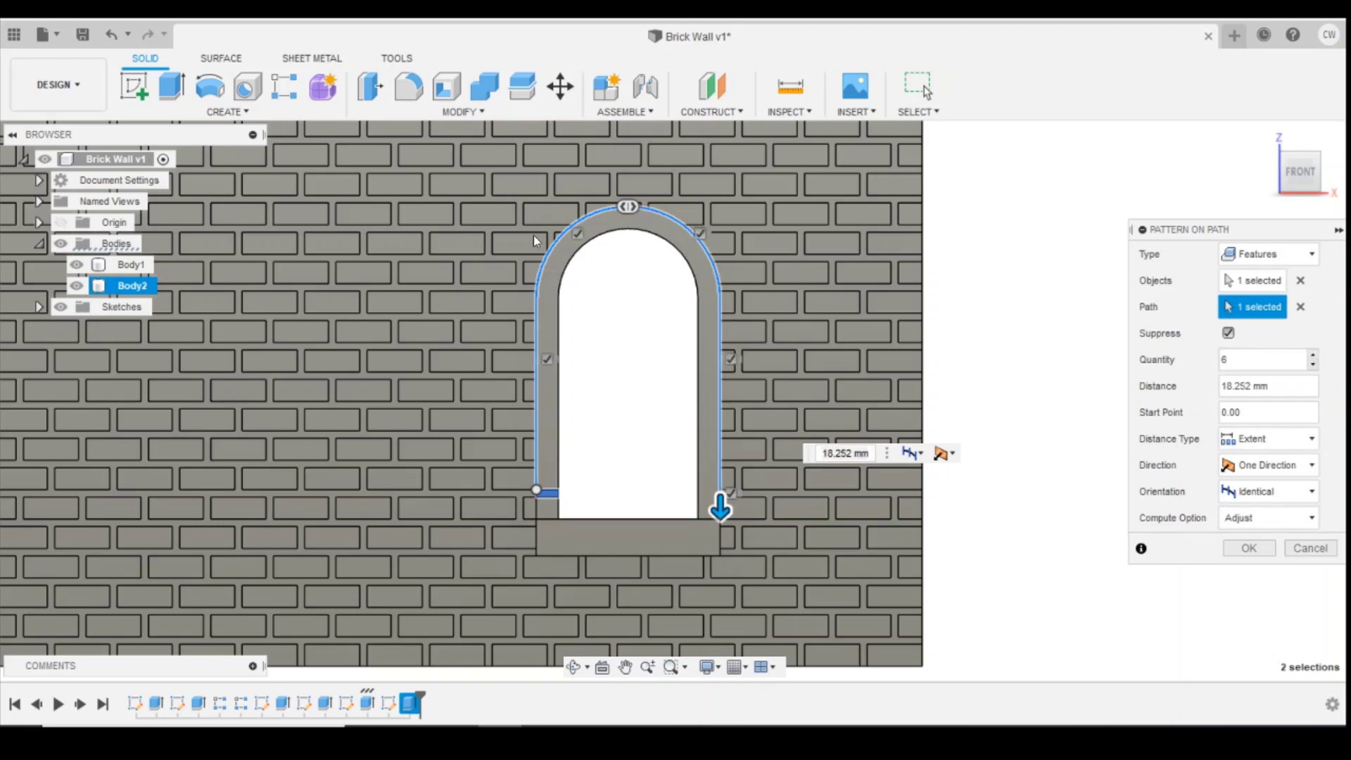
left_click(1314, 355)
left_click(1313, 356)
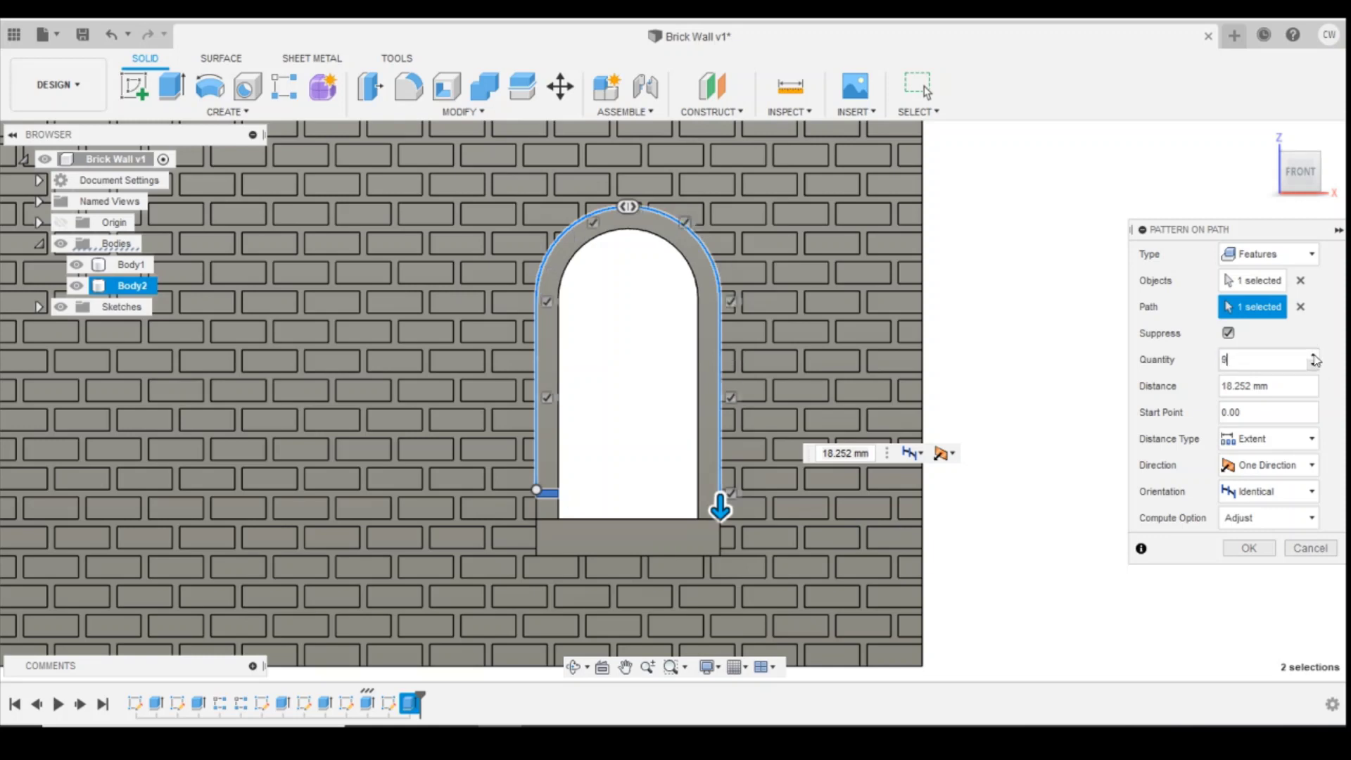
left_click(1314, 355)
left_click(1313, 356)
left_click(1314, 355)
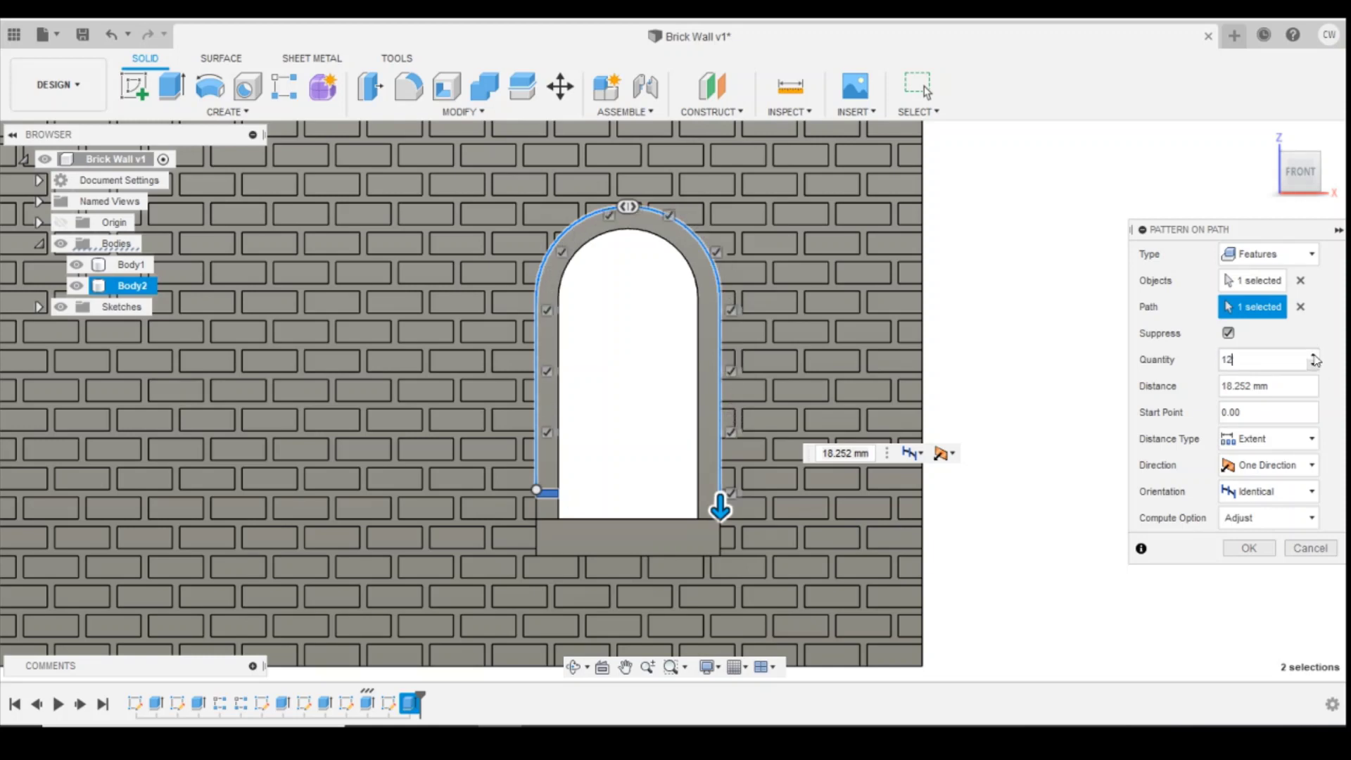
left_click(1314, 355)
left_click(1313, 355)
left_click(1313, 355)
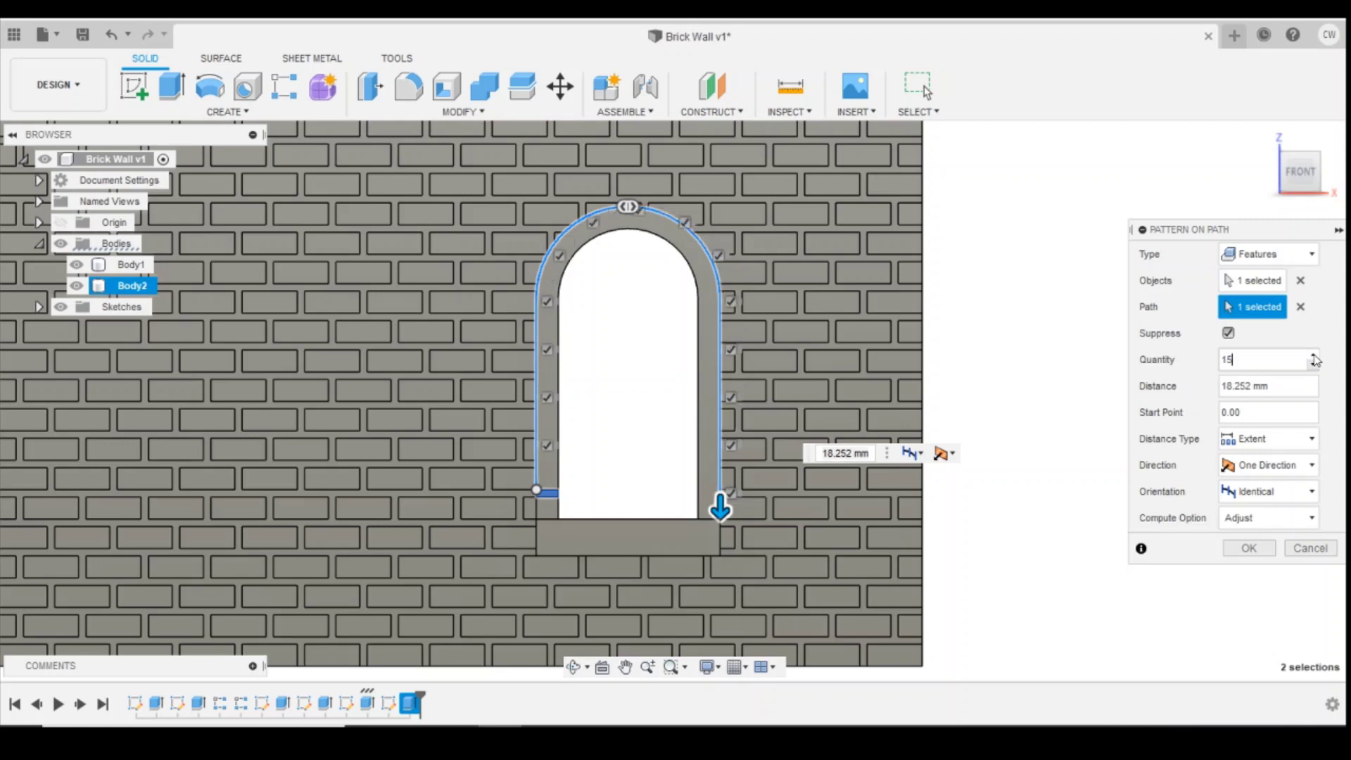
left_click(1313, 356)
left_click(1313, 355)
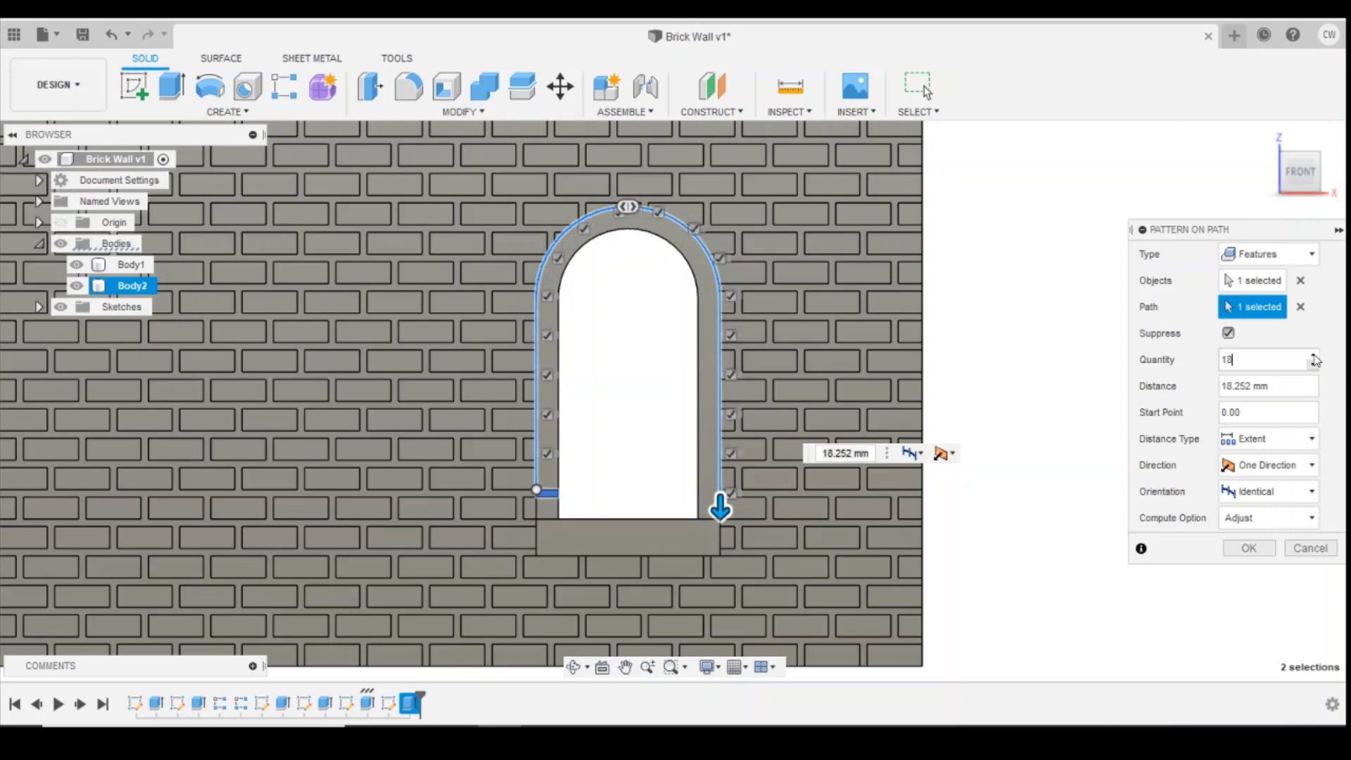
left_click(1314, 355)
left_click(1313, 355)
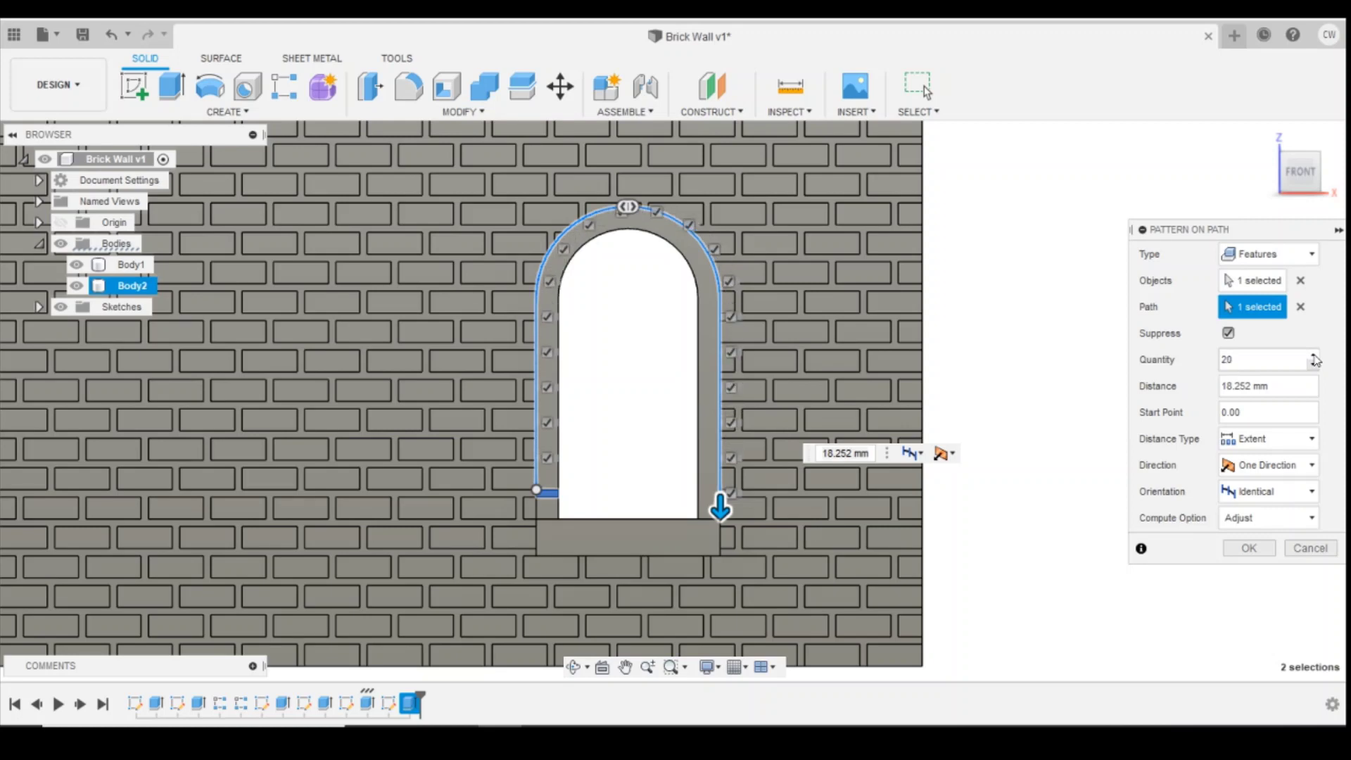
left_click(1313, 356)
left_click(1313, 355)
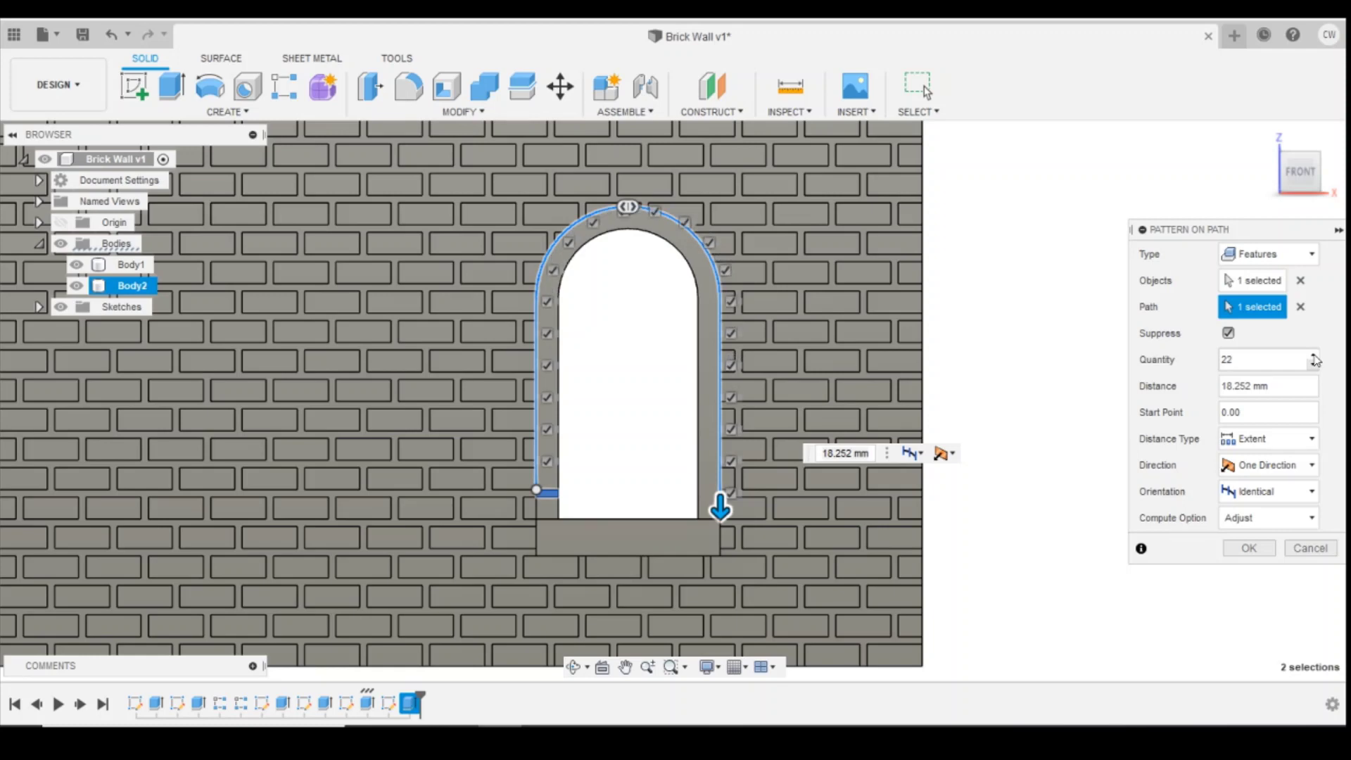
left_click(1313, 356)
left_click(1314, 355)
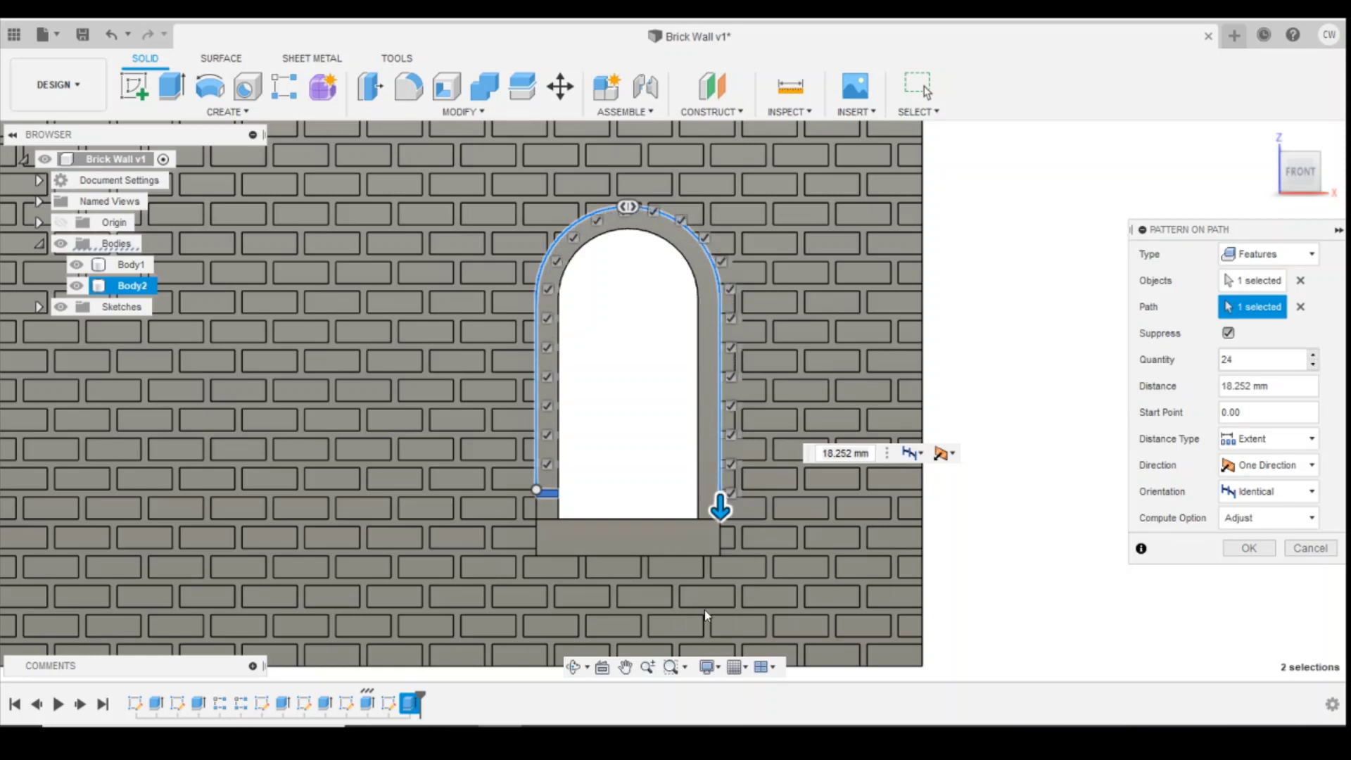
Set the groove pattern's orientation to Path Direction so the copies turn with the arch.
scroll(736, 486, "up", 5)
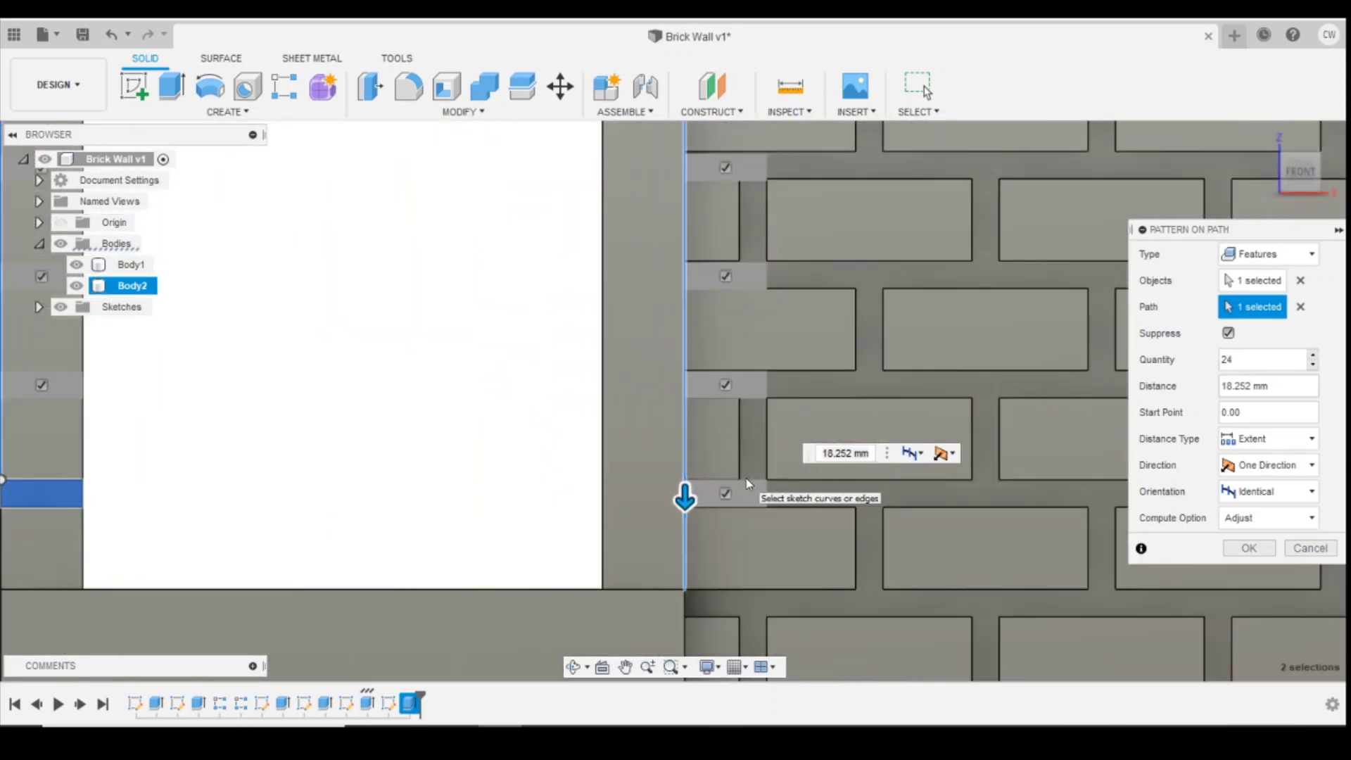
scroll(748, 479, "down", 2)
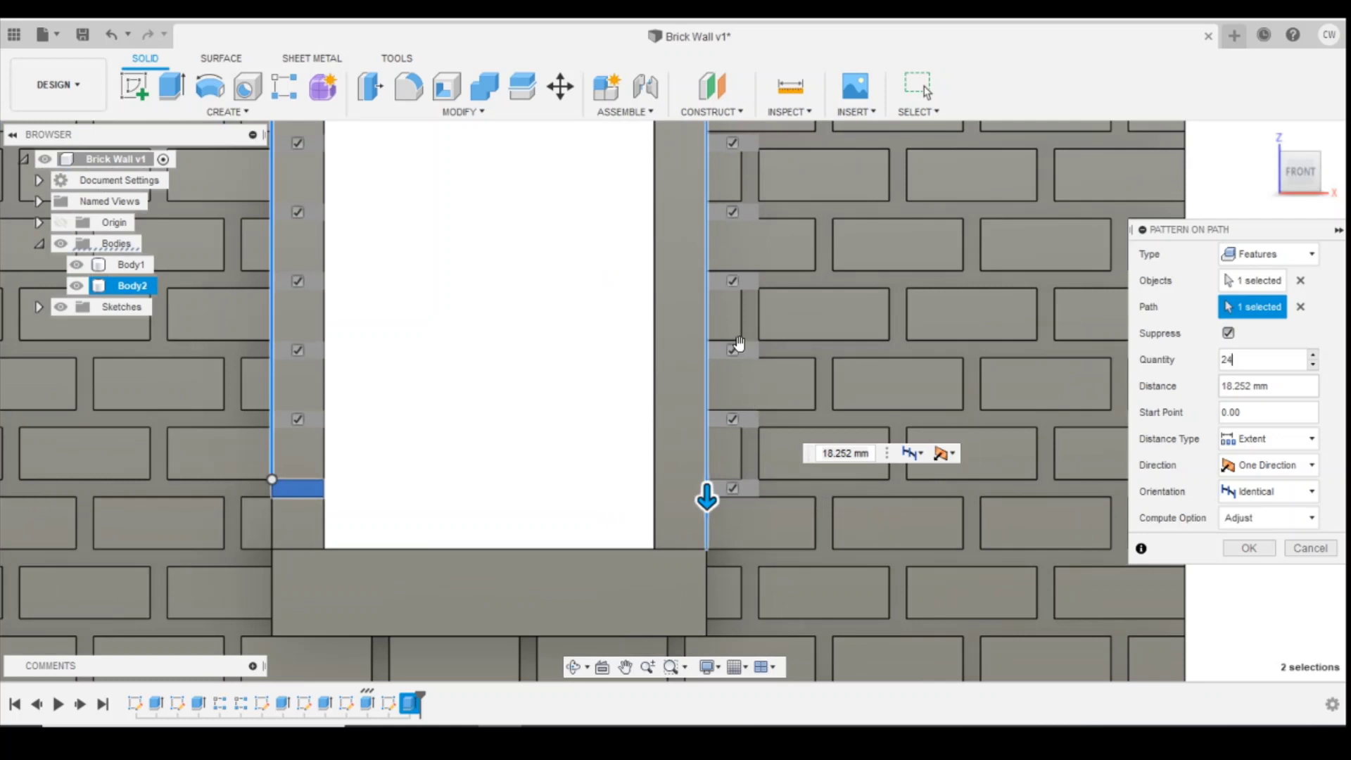
scroll(737, 651, "down", 3)
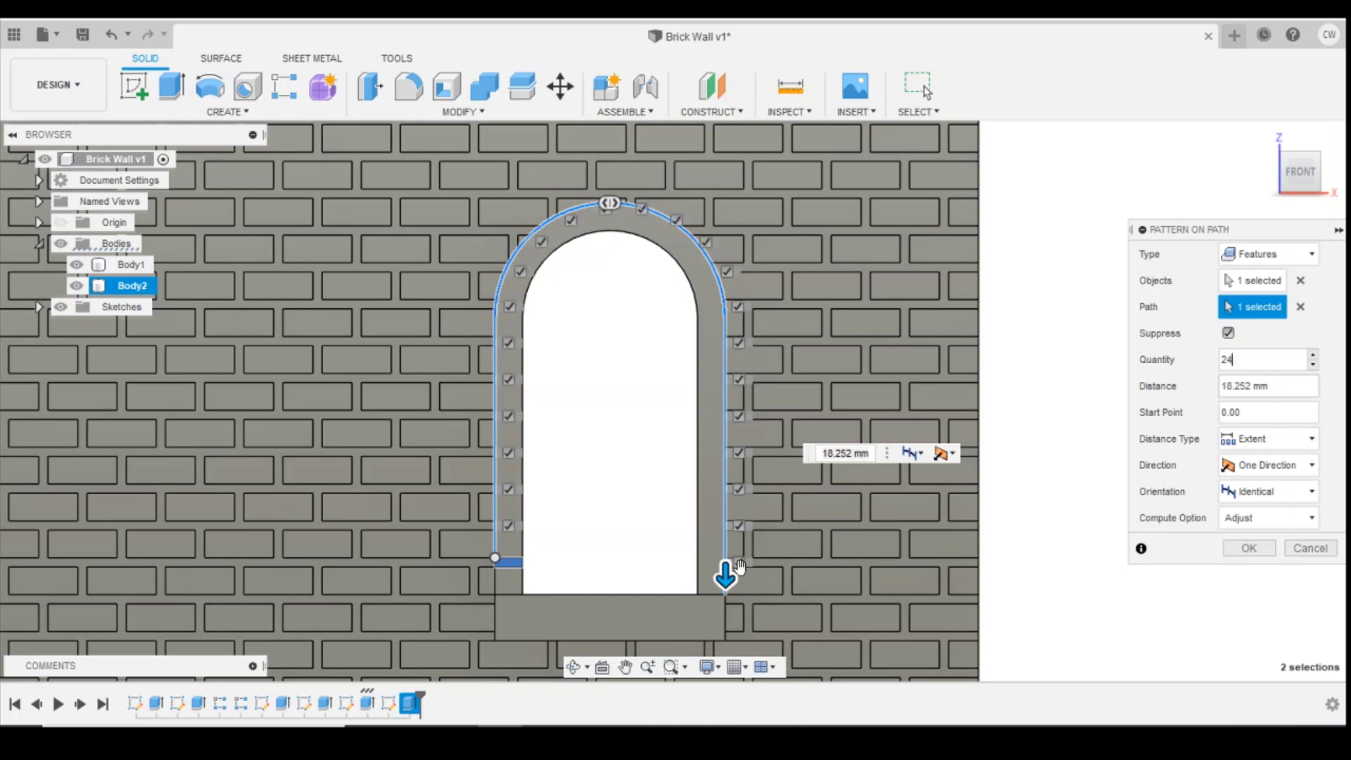
left_click(1244, 494)
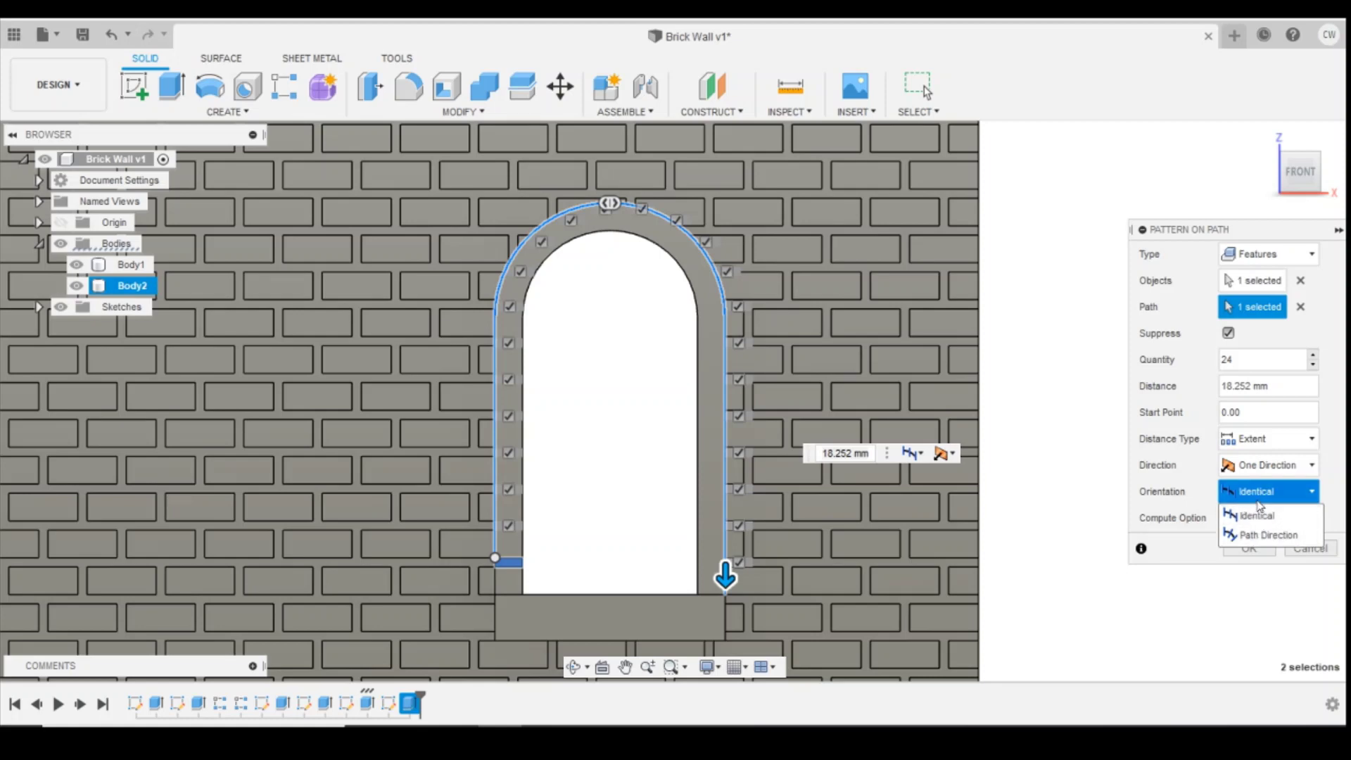
left_click(1261, 537)
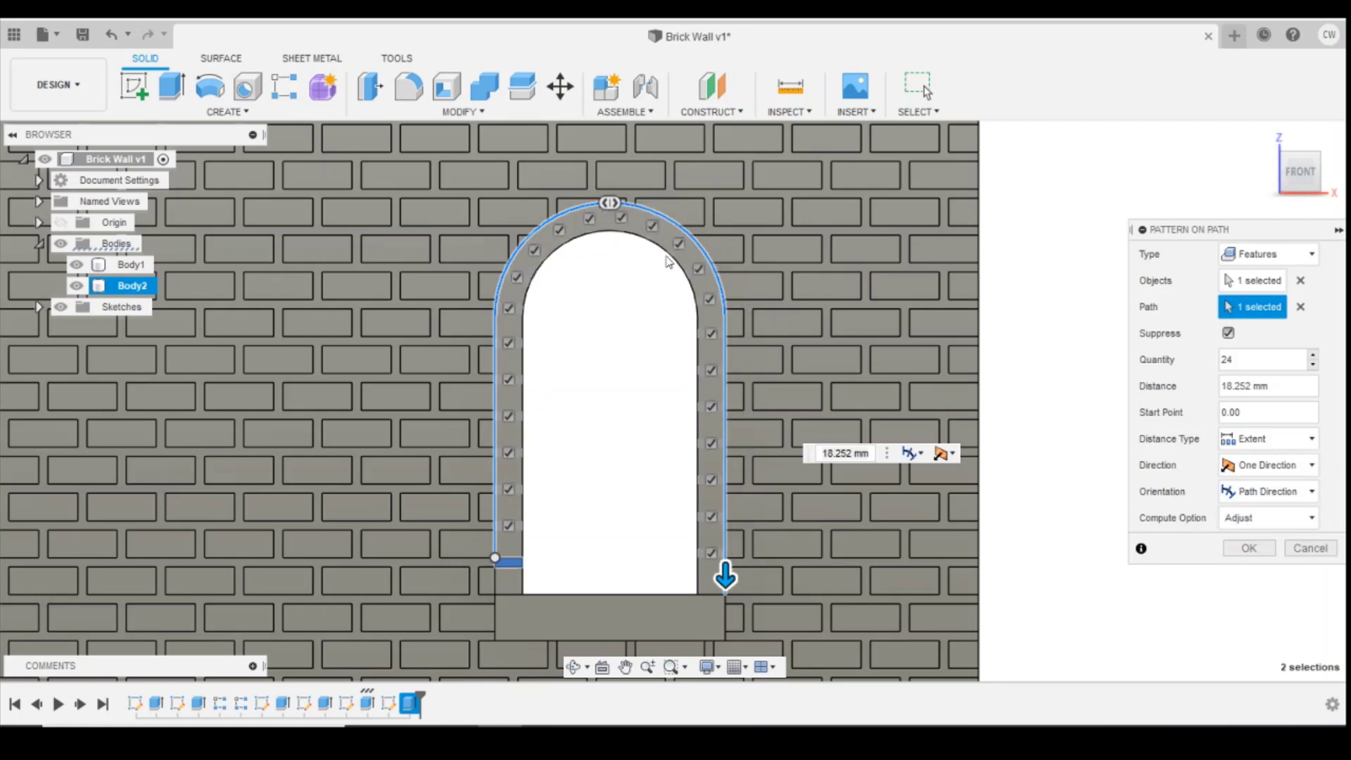
Extend the groove pattern's distance along the path to 18.432 mm, bringing the last groove down the frame's right leg.
scroll(713, 551, "up", 3)
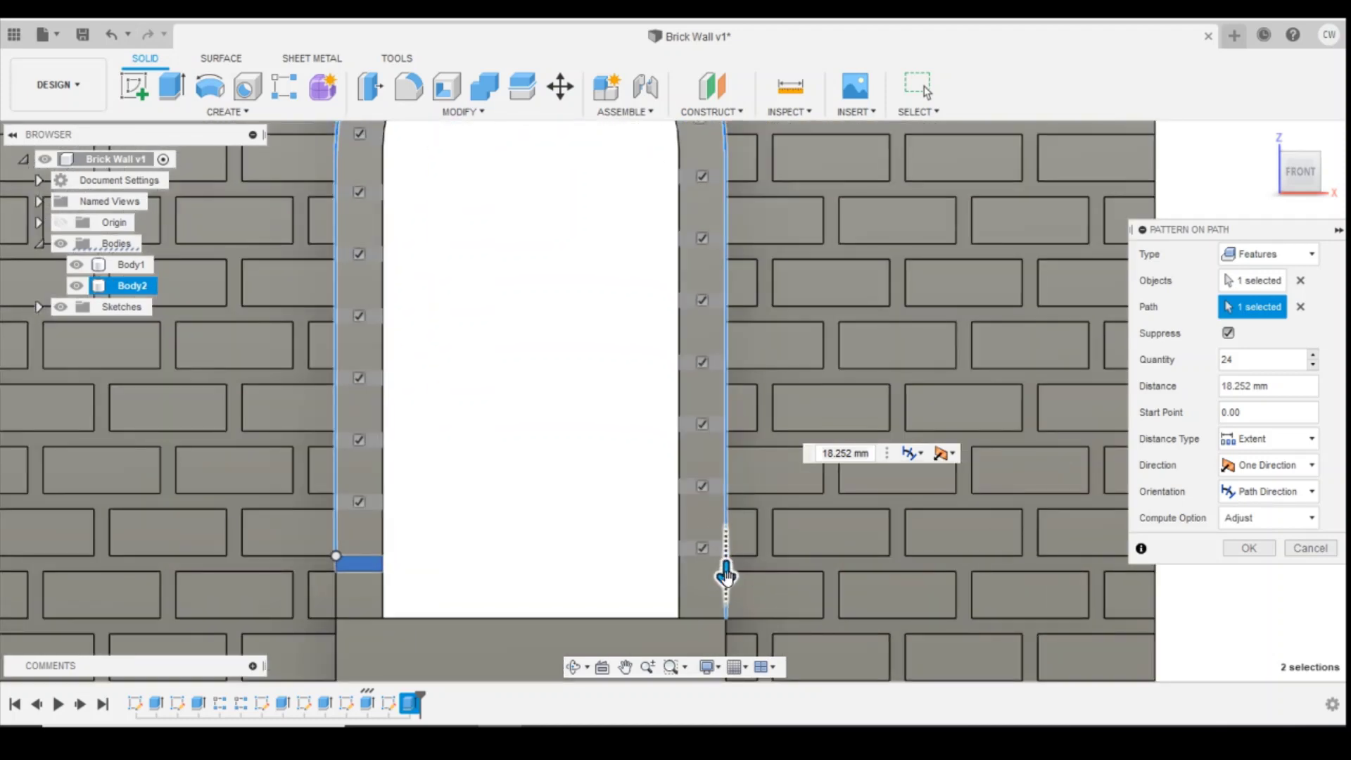
left_click_drag(728, 568, 727, 590)
scroll(711, 452, "up", 3)
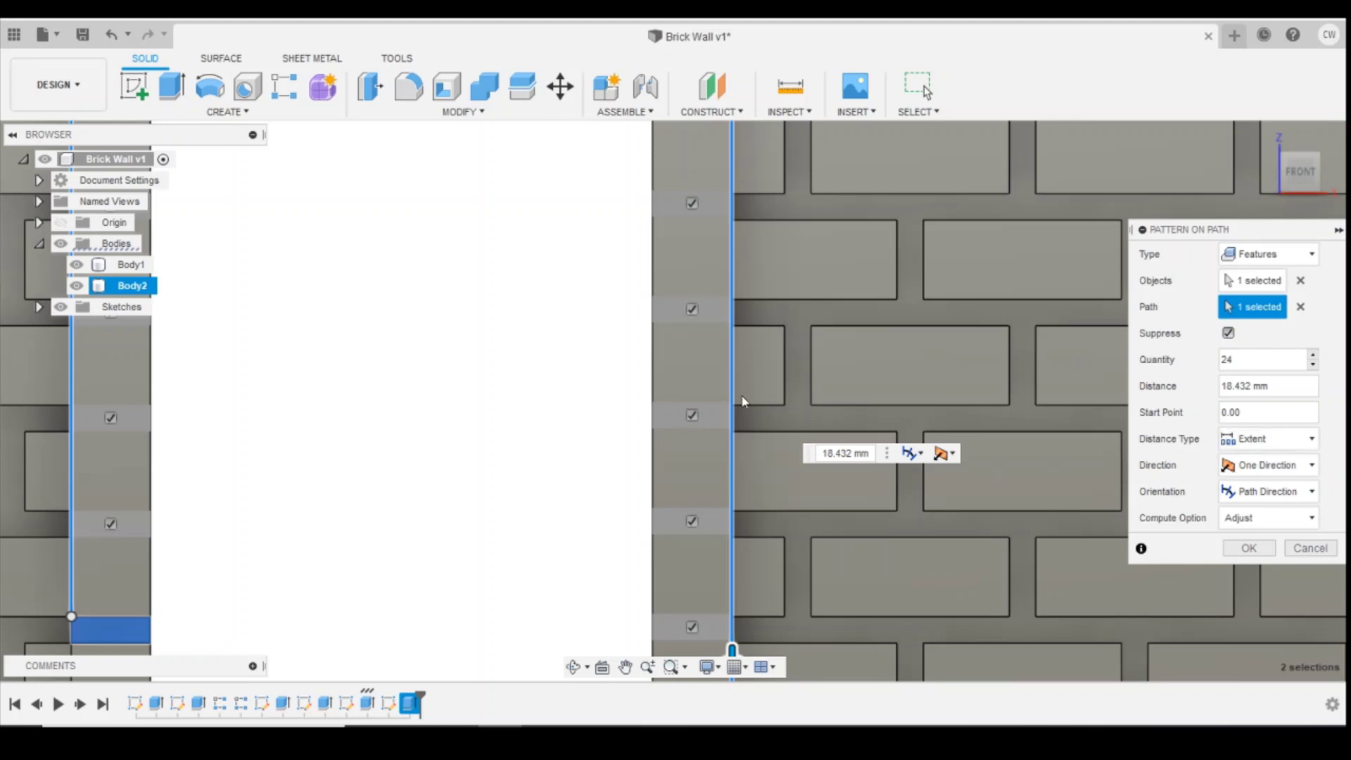
Try a quantity of 25 copies for the groove pattern.
left_click(1313, 363)
left_click(1313, 356)
left_click(1313, 356)
Fine-tune the pattern distance to 18.463 mm, aligning the last groove with the mortar gap beside the frame's right leg.
scroll(833, 310, "down", 2)
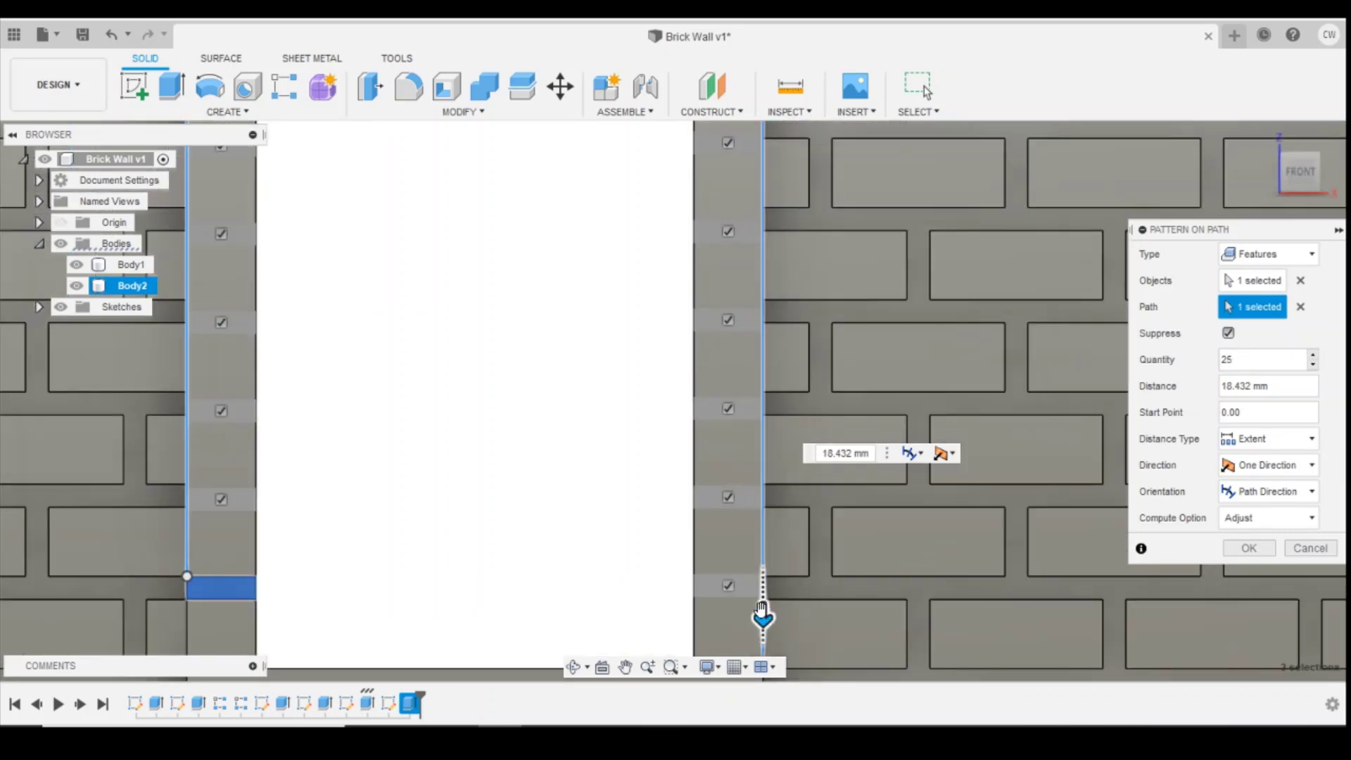
left_click_drag(763, 615, 762, 619)
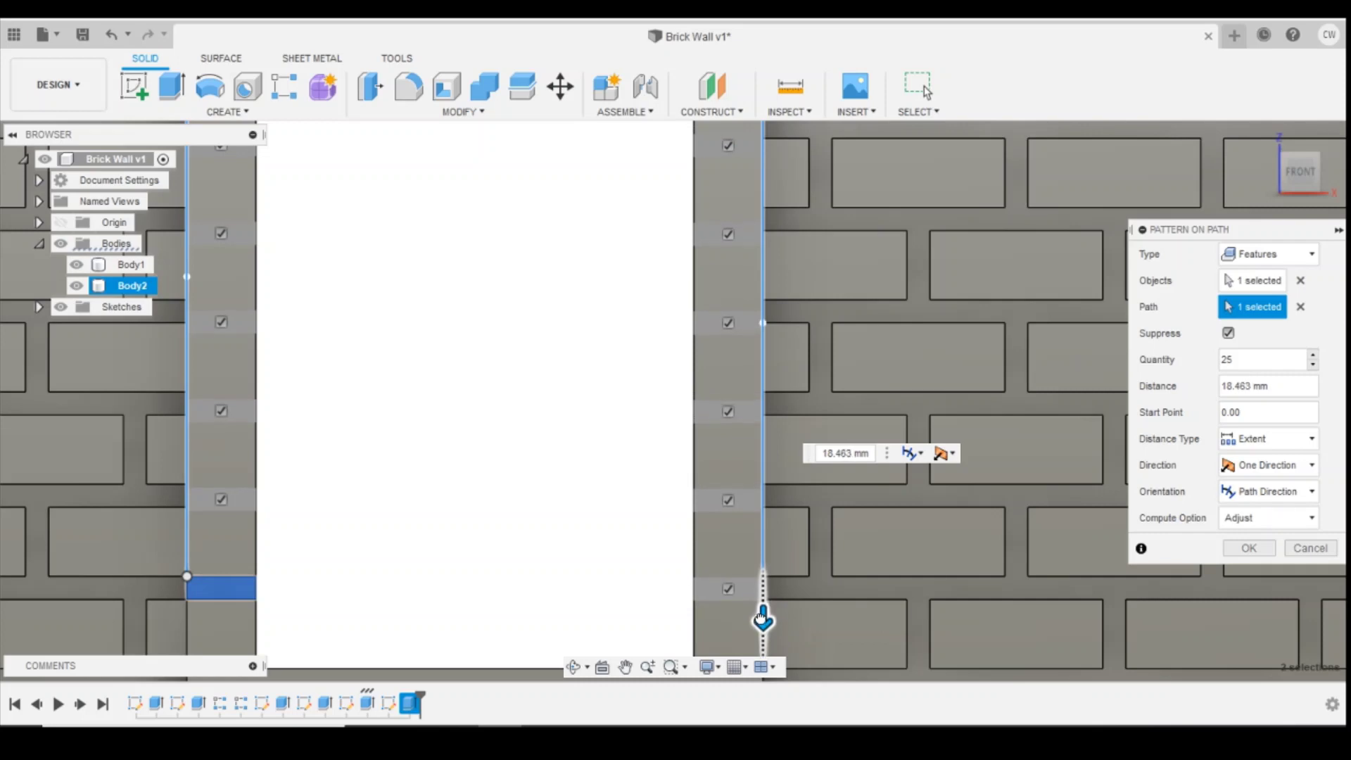
scroll(750, 422, "down", 5)
scroll(745, 323, "up", 4)
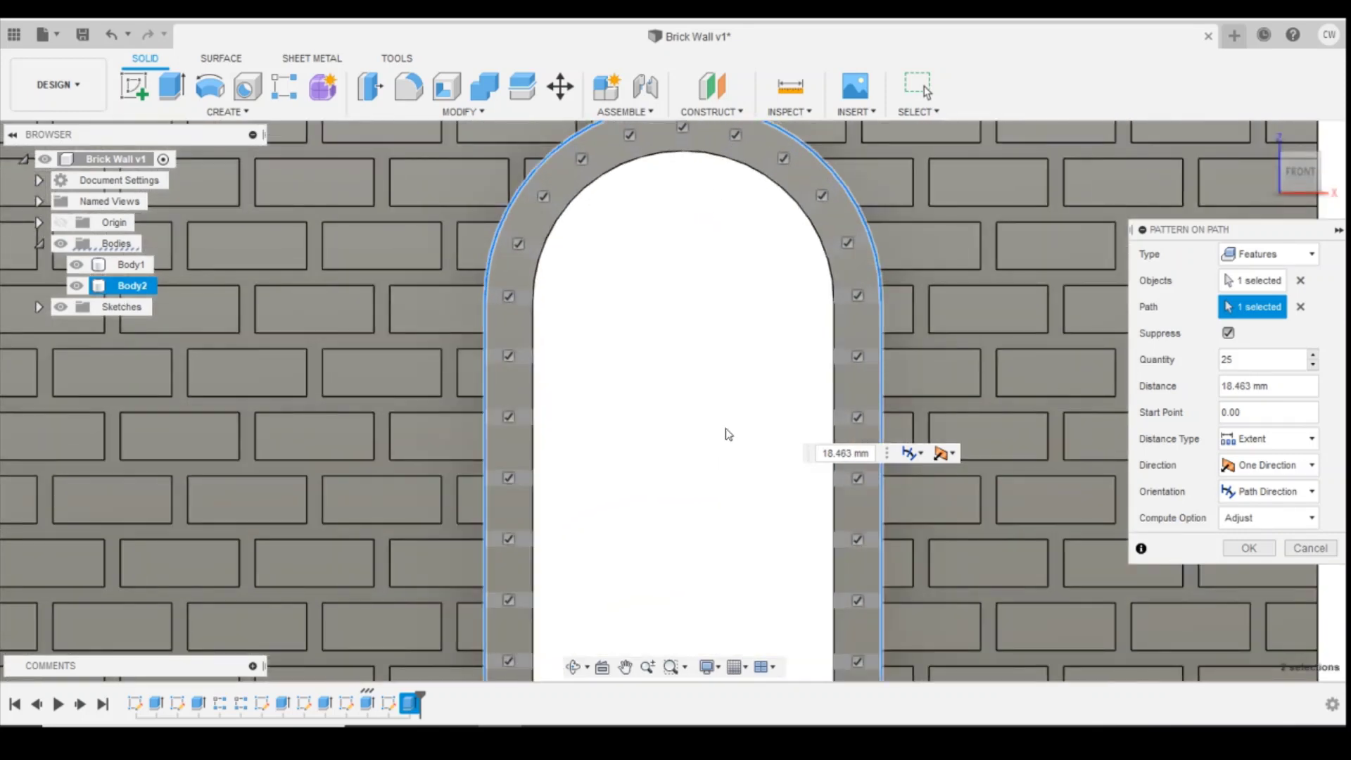
scroll(673, 281, "down", 2)
scroll(673, 287, "up", 1)
scroll(681, 277, "down", 1)
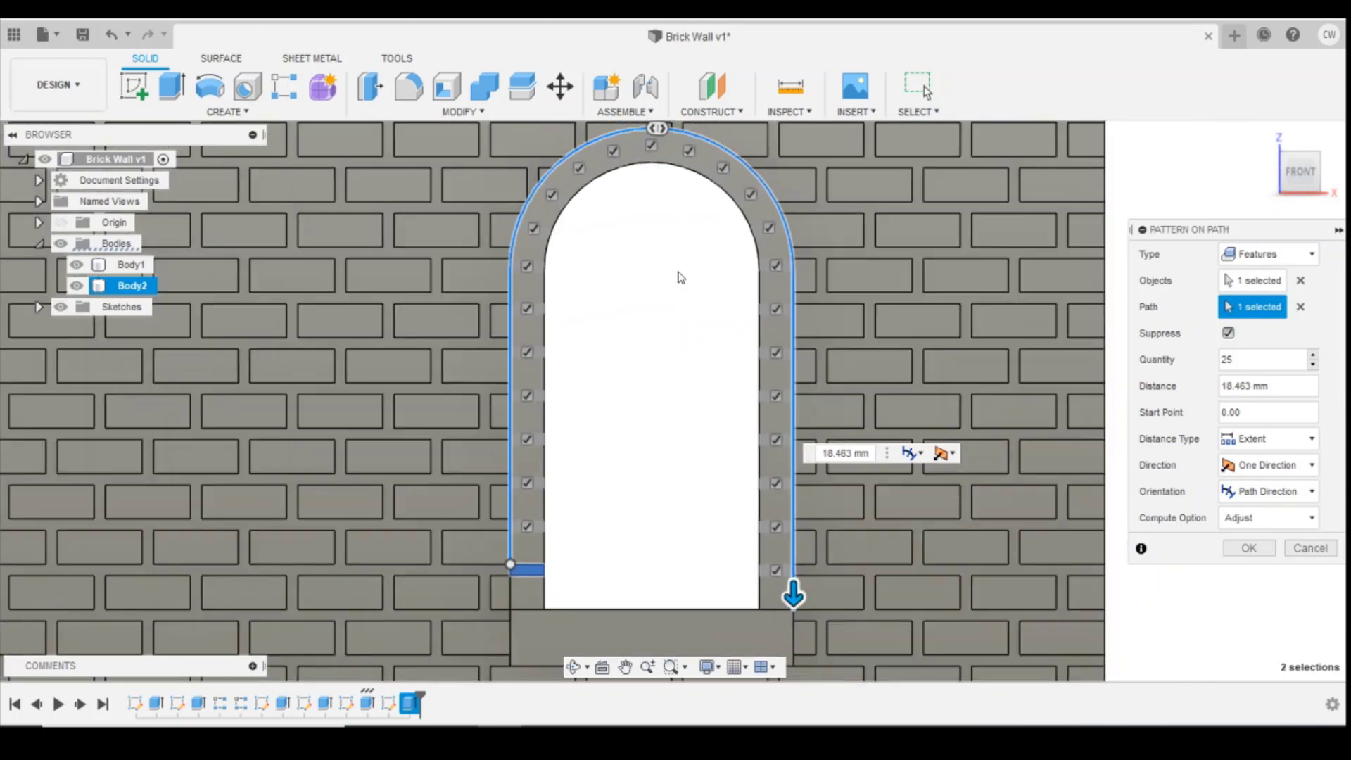
scroll(847, 525, "up", 2)
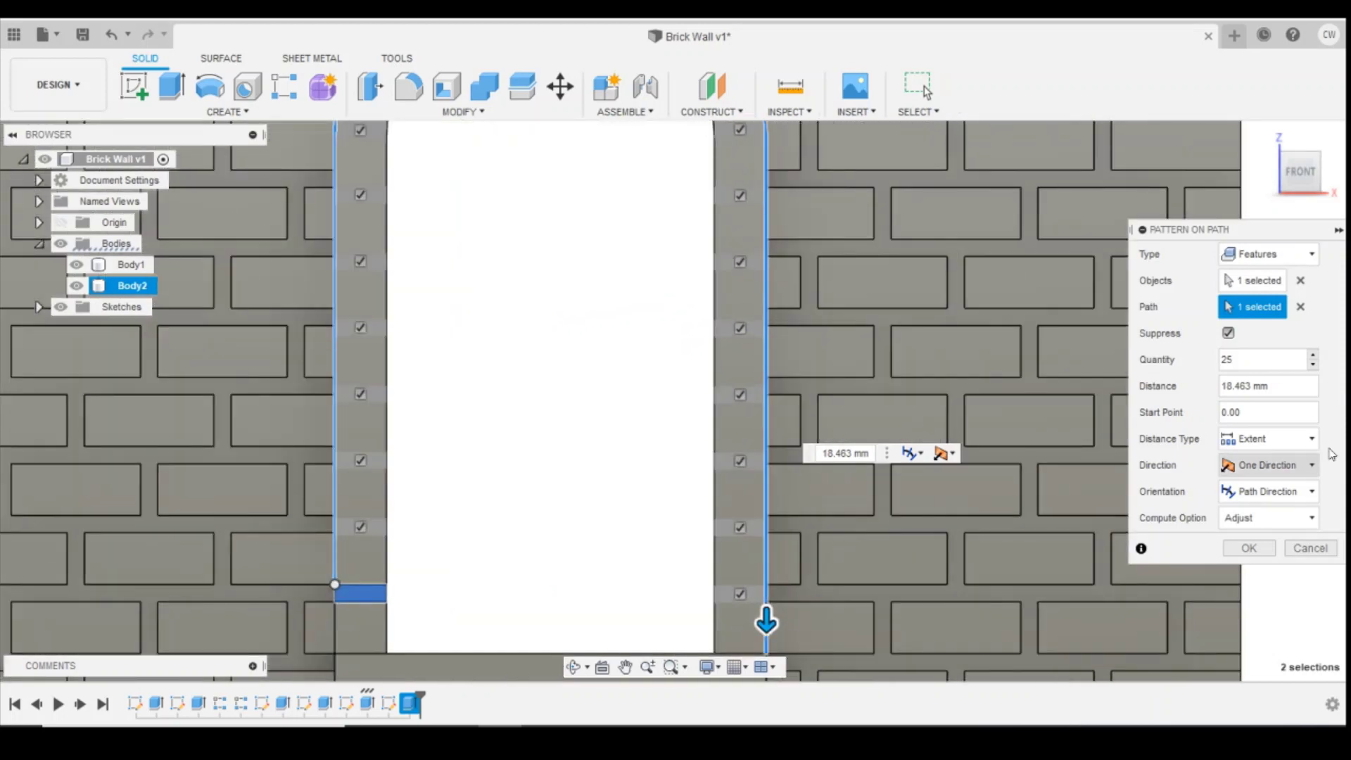
Set the quantity to 24 copies and complete the groove pattern along the frame's arched path.
left_click(1312, 364)
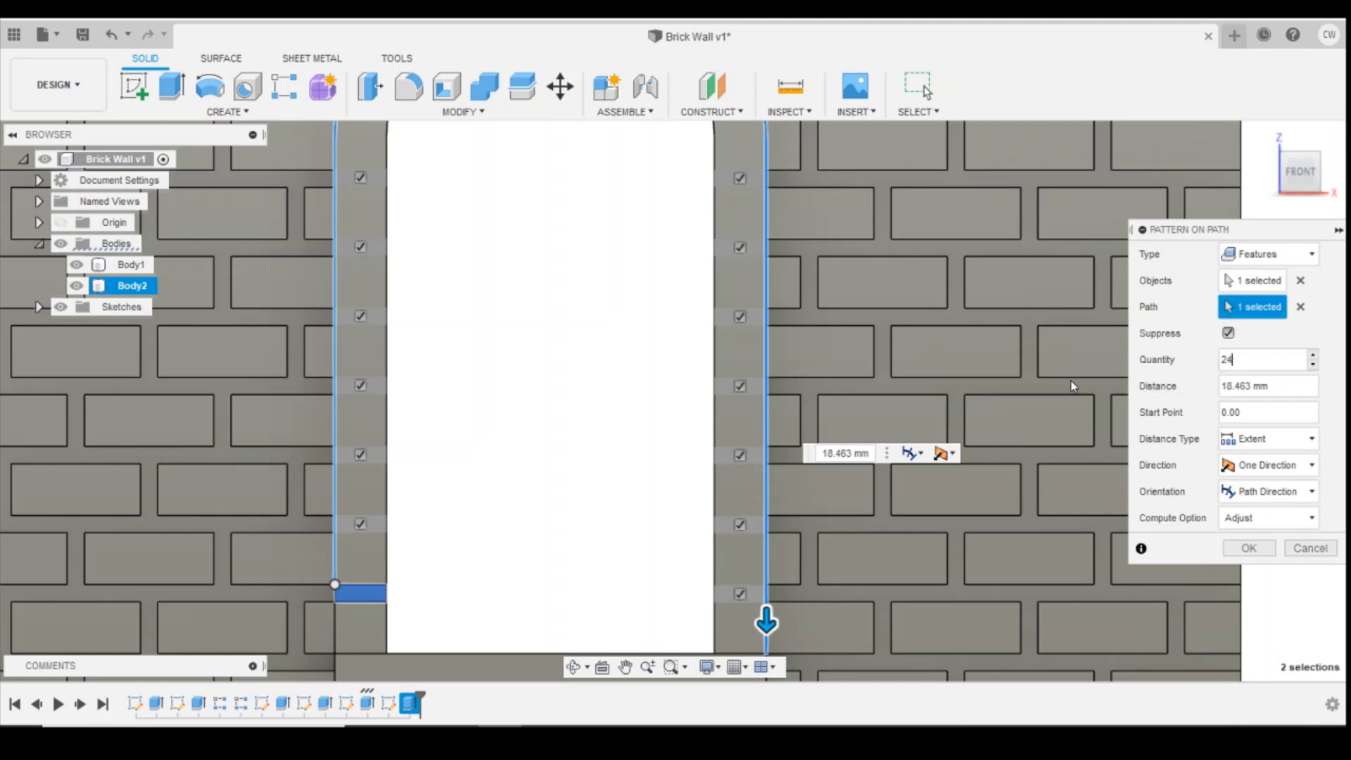
scroll(810, 166, "down", 3)
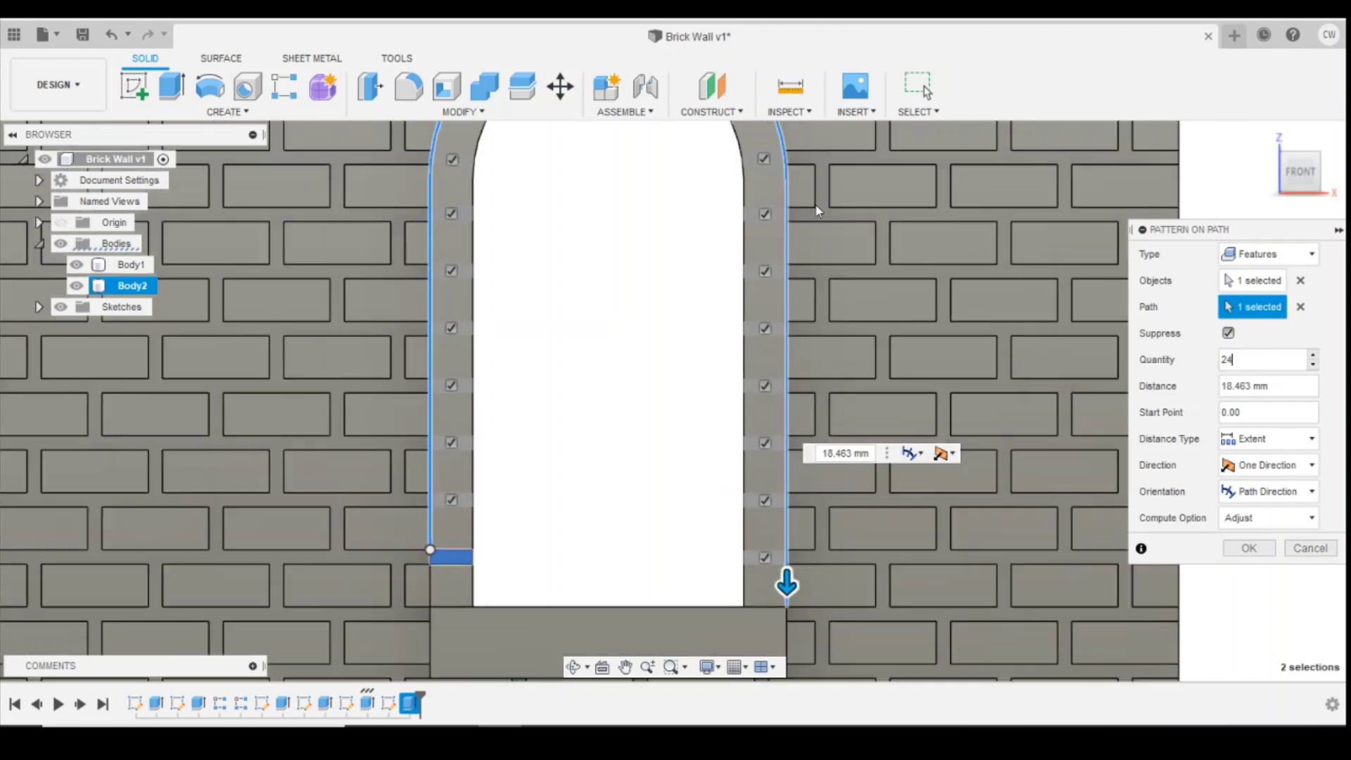
scroll(786, 378, "up", 3)
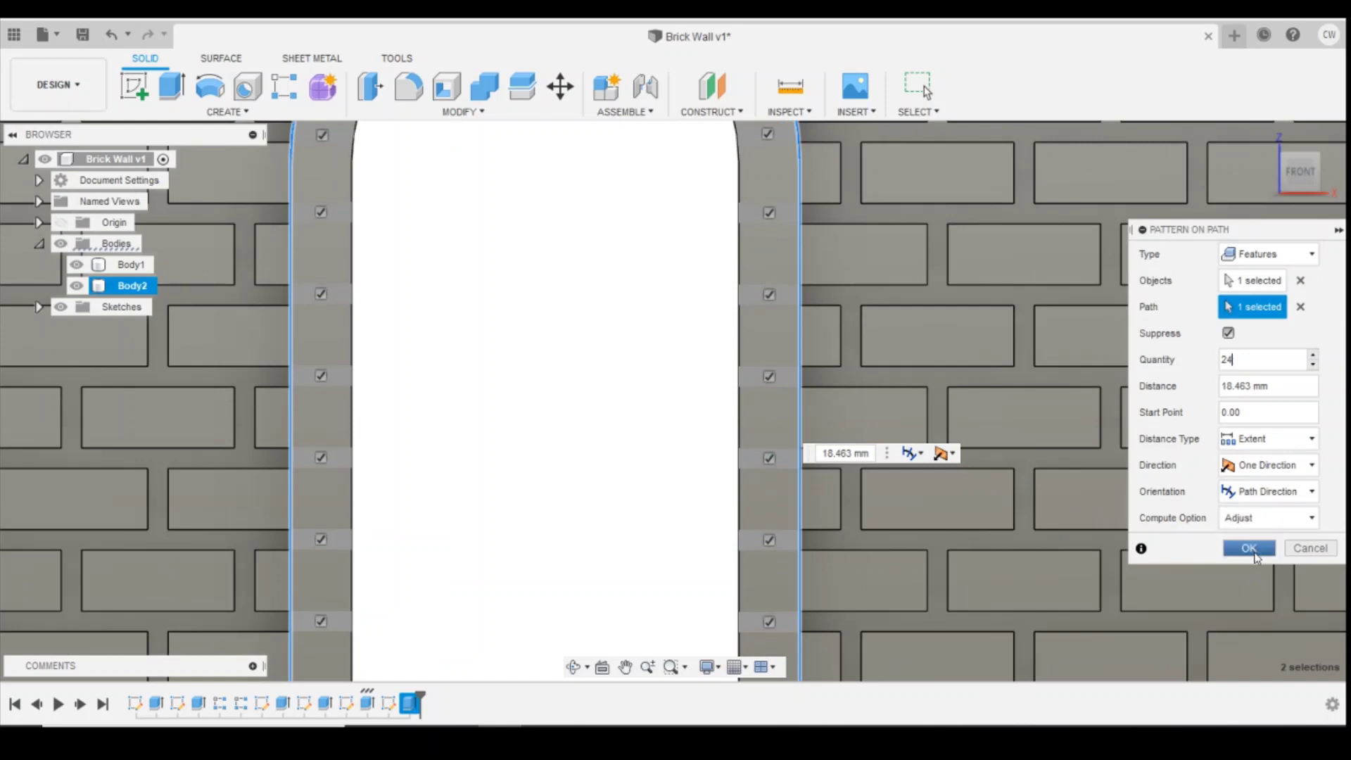
left_click(1249, 549)
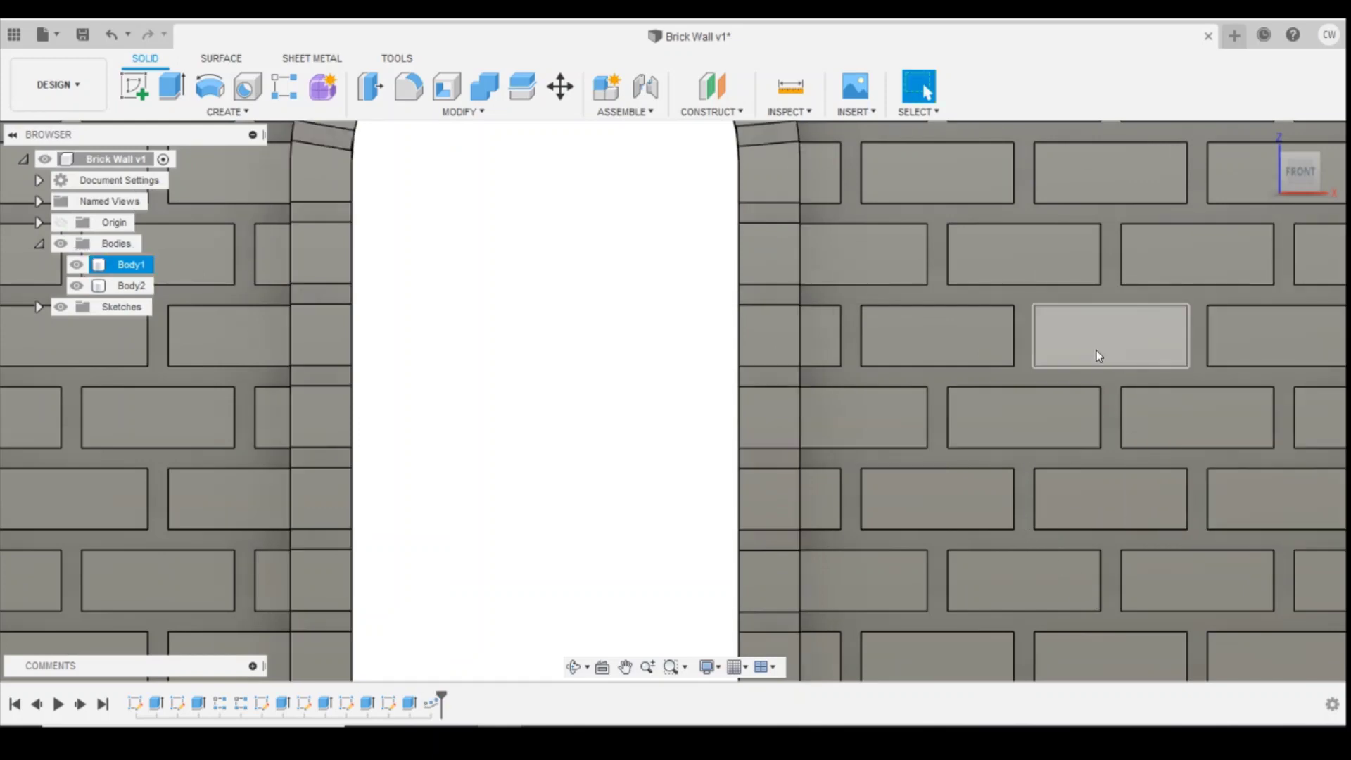
scroll(837, 401, "down", 5)
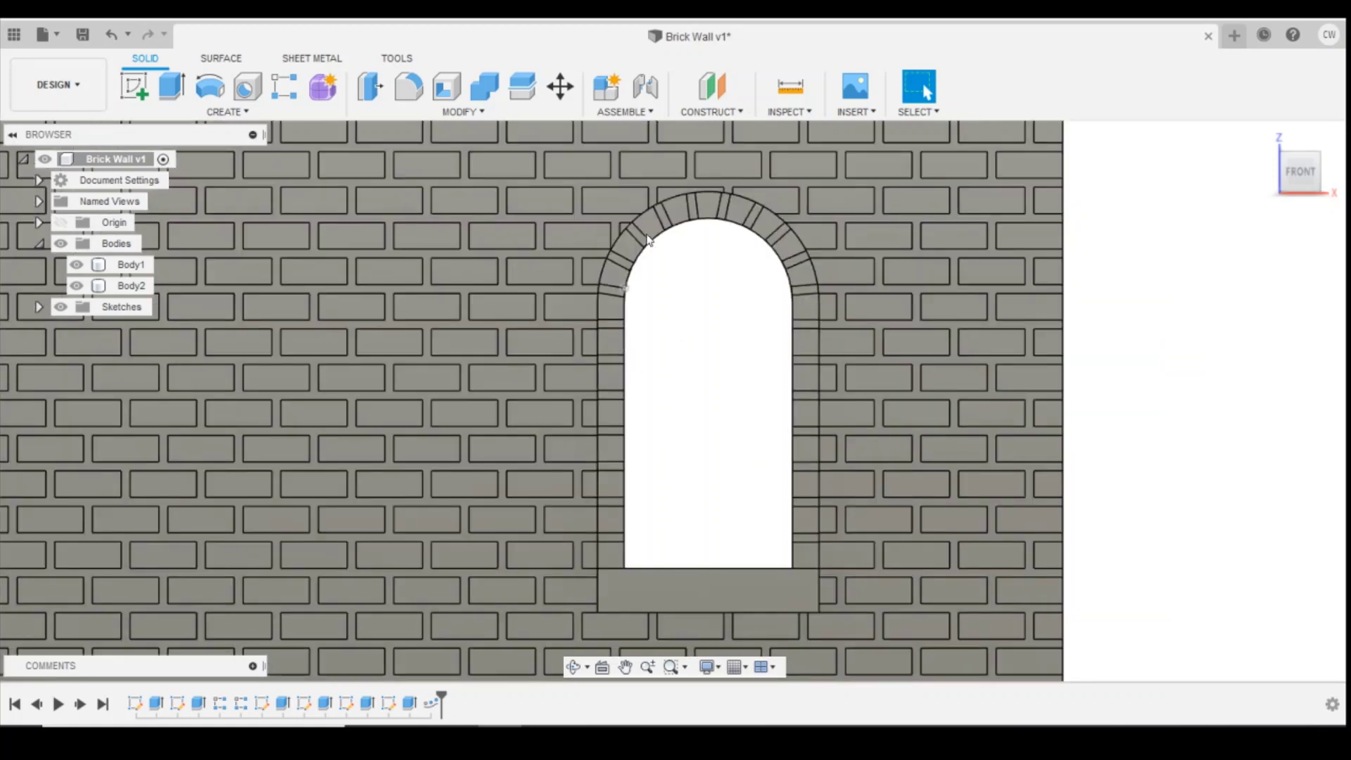
mouse_move(1288, 172)
left_mouse_down()
mouse_move(1266, 175)
mouse_move(1304, 171)
left_mouse_up()
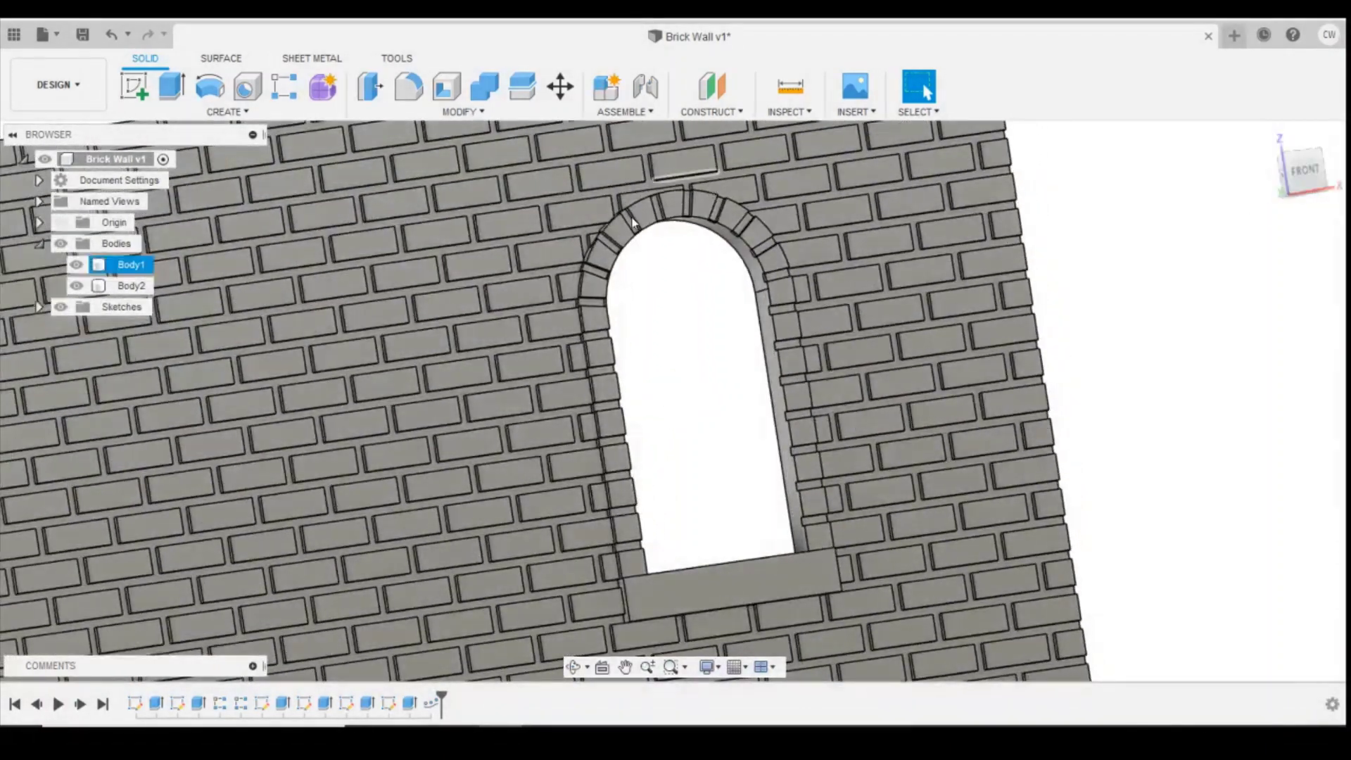
left_click(1304, 170)
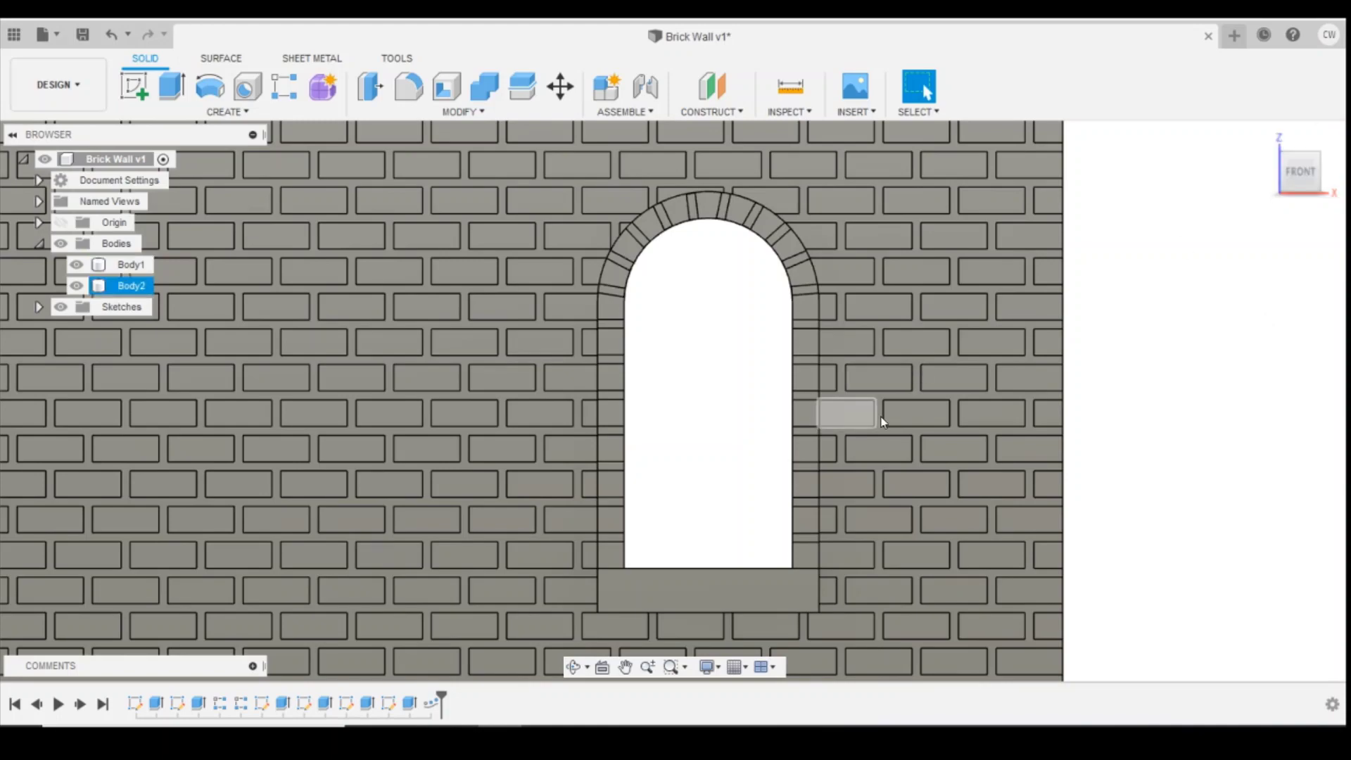
left_click_drag(1295, 172, 1280, 175)
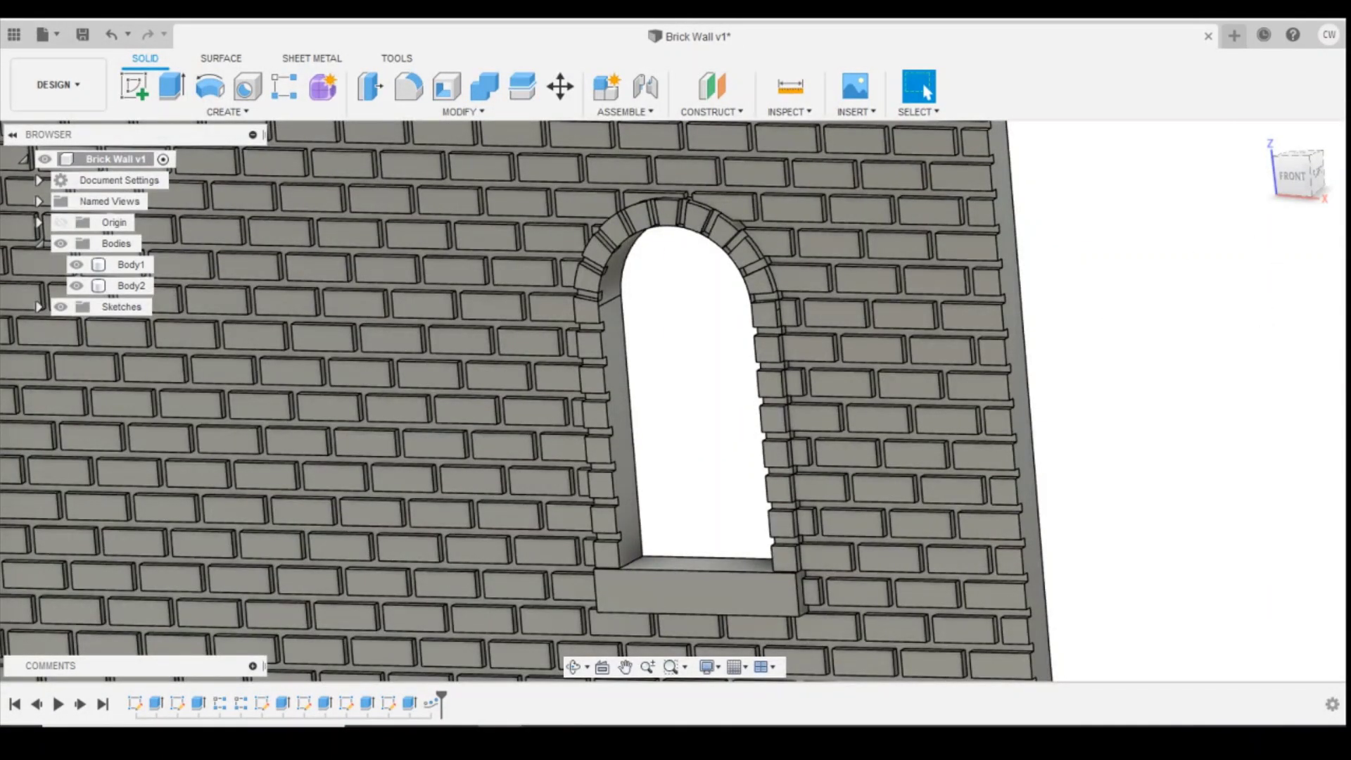